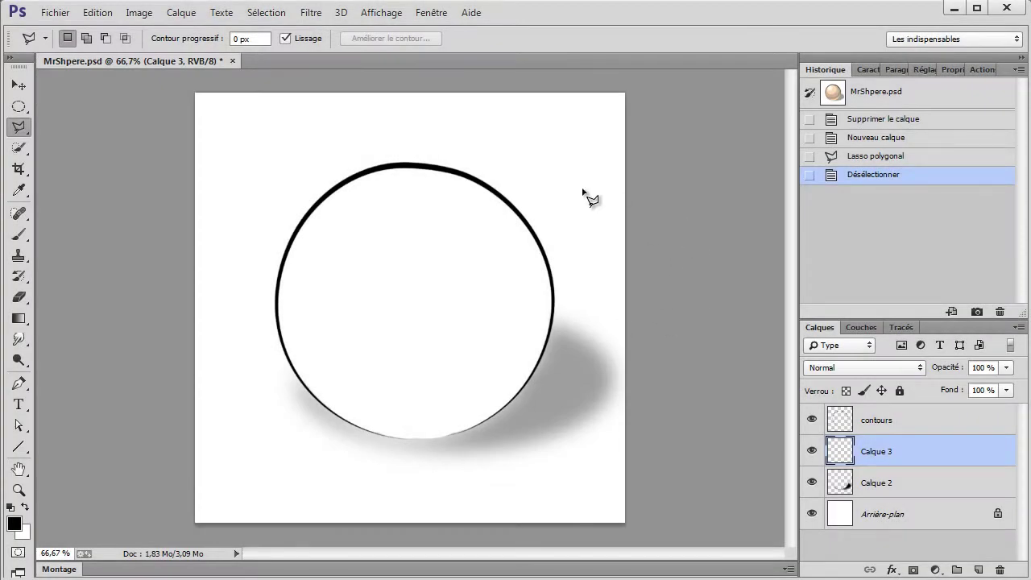
- Trace a closed Polygonal Lasso selection along the inner edge of the circle outline on Calque 3
left_click(367, 172)
left_click(408, 165)
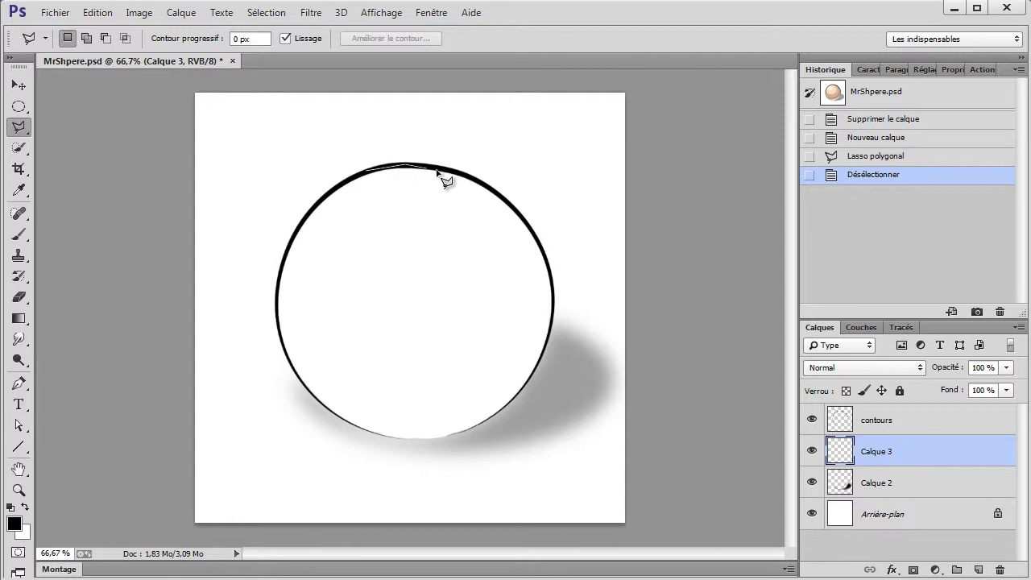
left_click(490, 187)
left_click(521, 218)
left_click(553, 311)
left_click(545, 345)
left_click(505, 408)
left_click(474, 427)
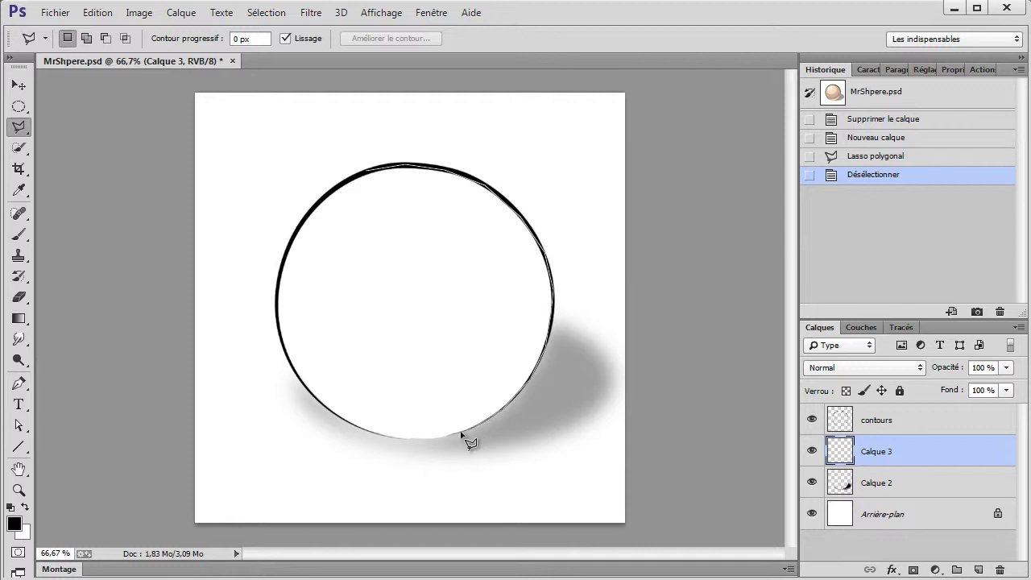
left_click(415, 441)
left_click(279, 319)
left_click(363, 178)
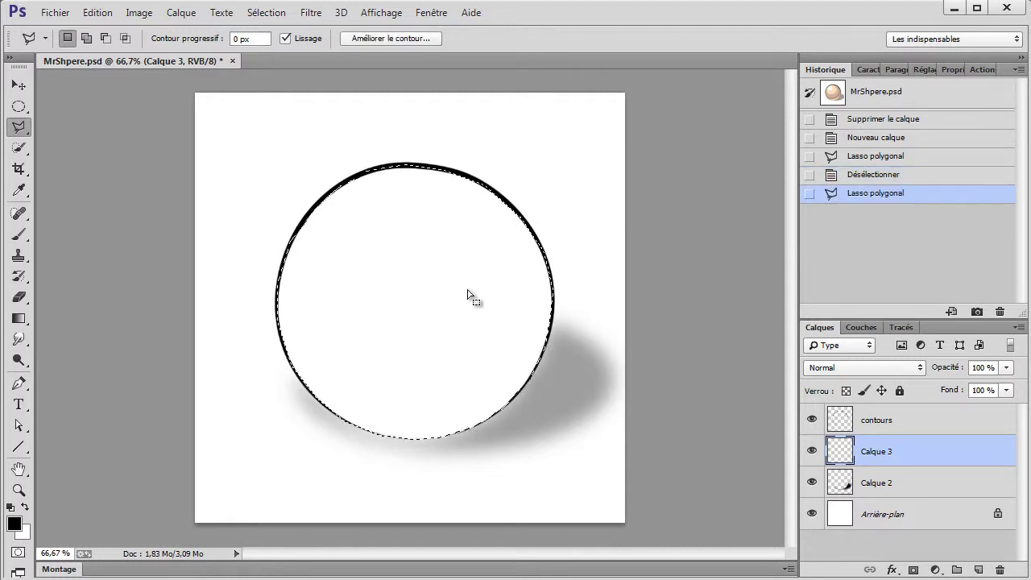
- Fill the circle with a peach Couleur unie fill layer, Fond 1
left_click(935, 569)
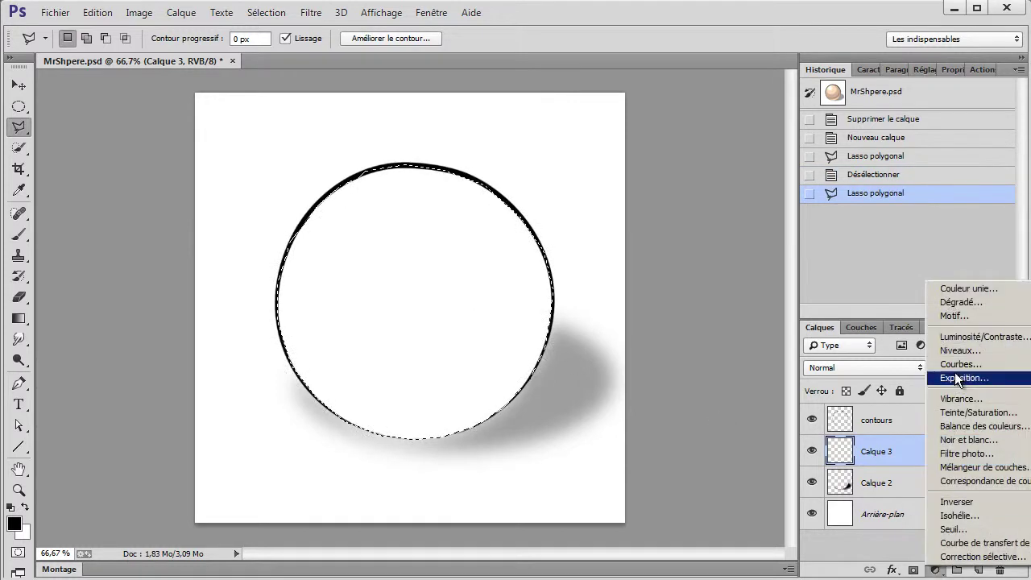
left_click(963, 290)
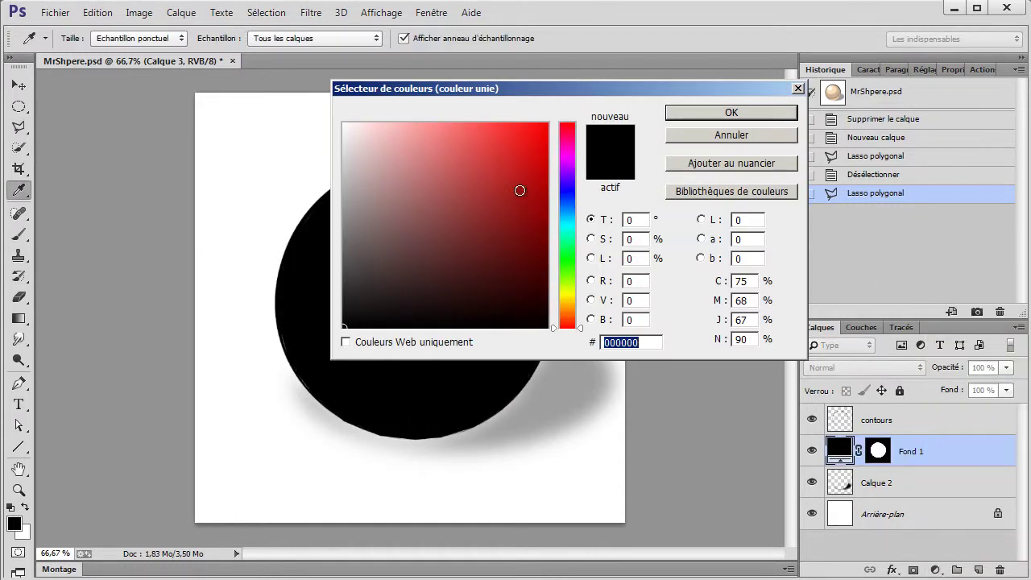
left_click_drag(520, 189, 549, 122)
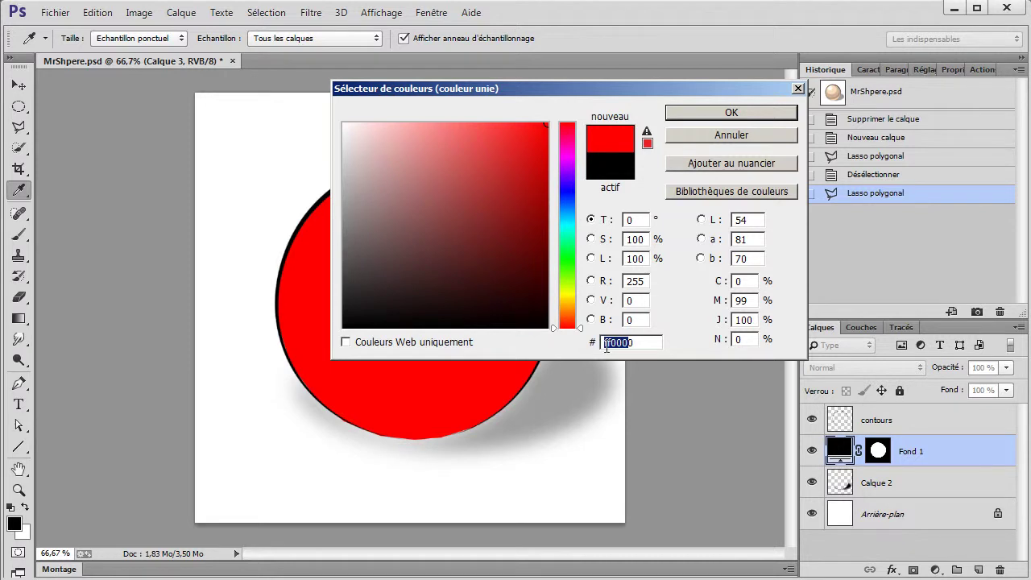
type("a")
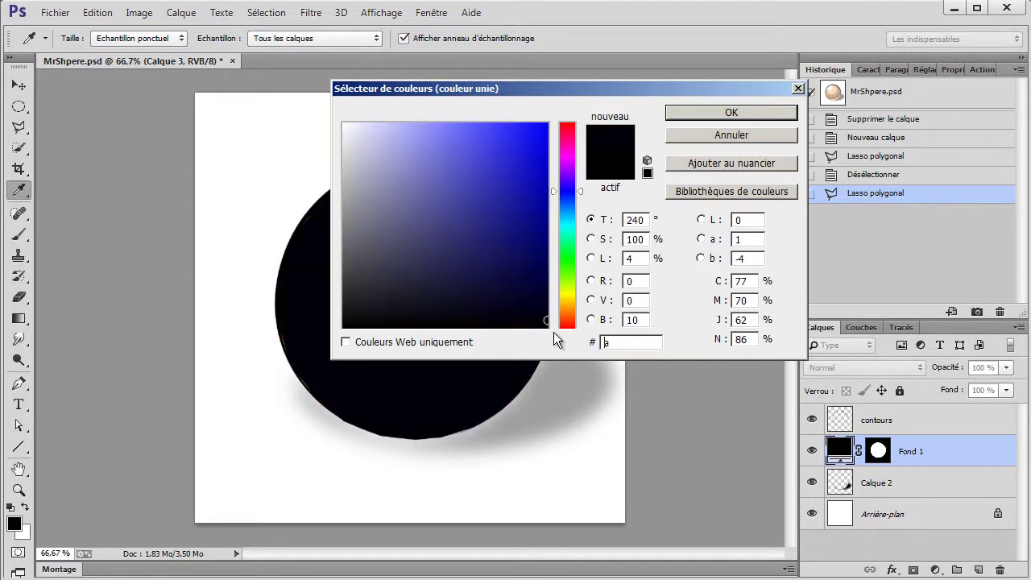
type("bcdf")
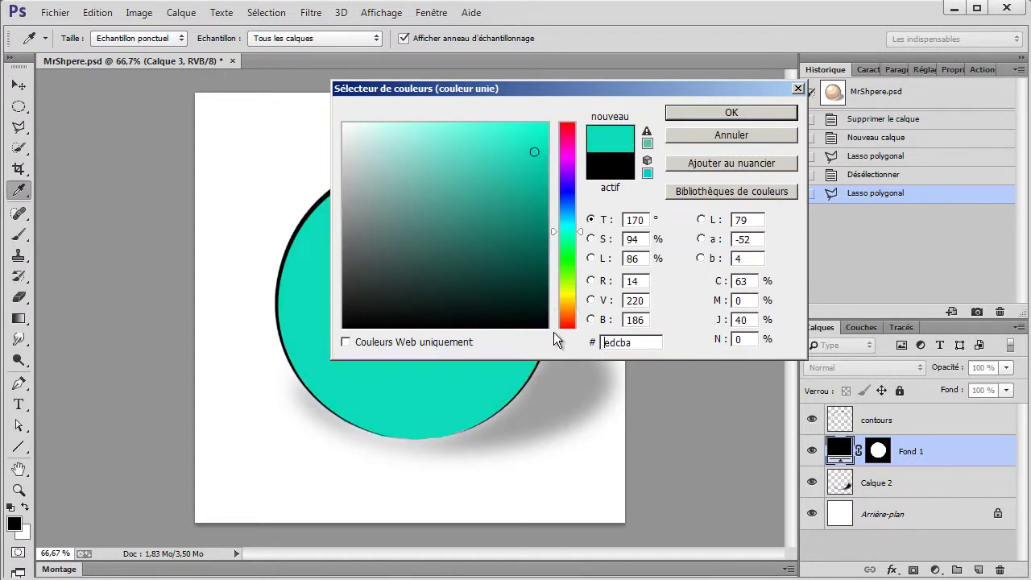
type("f")
key("Return")
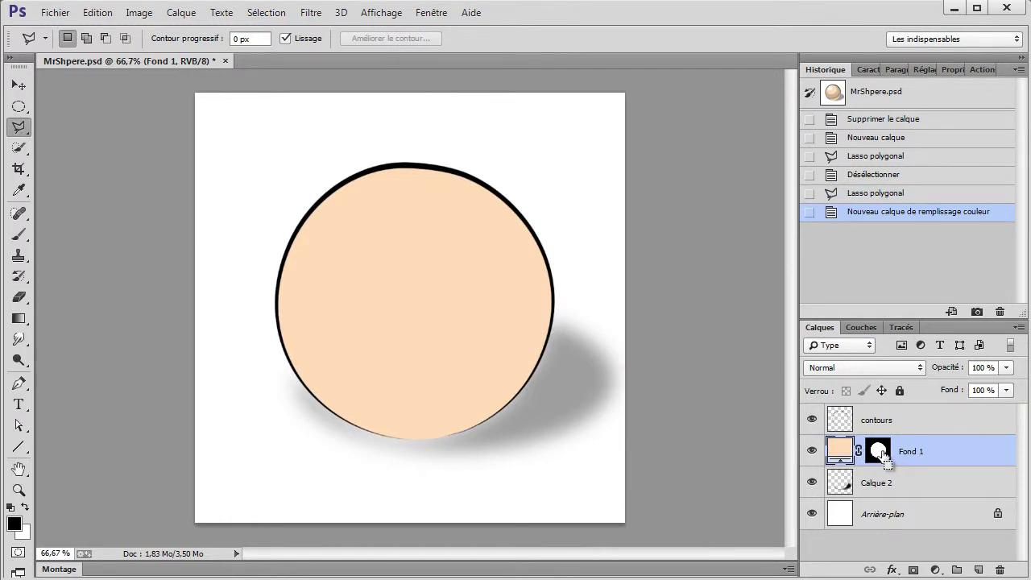
- Reload the circle selection and add a dark purple fill layer, hex 5d0682
left_click(880, 453, "ctrl")
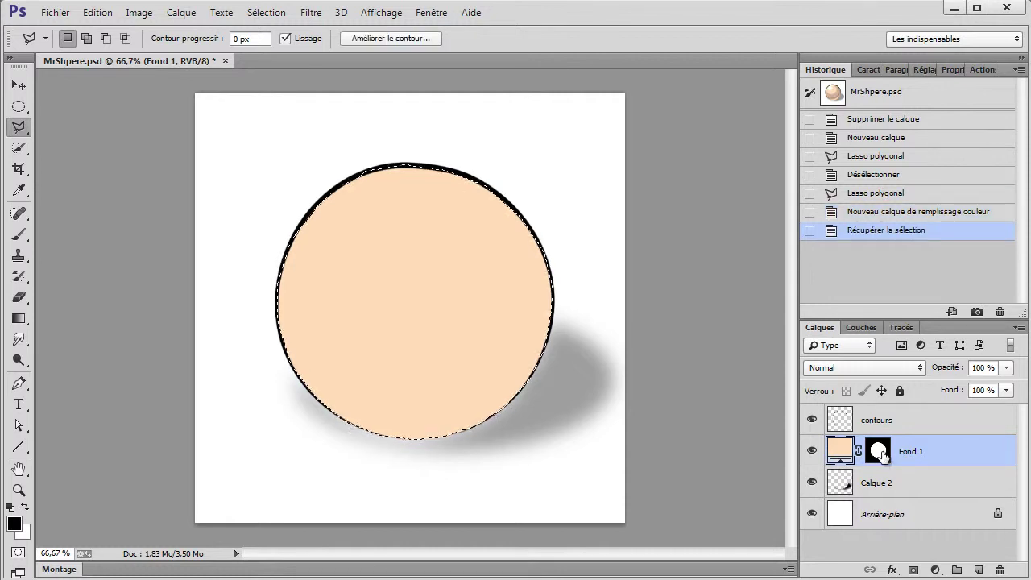
left_click(936, 570)
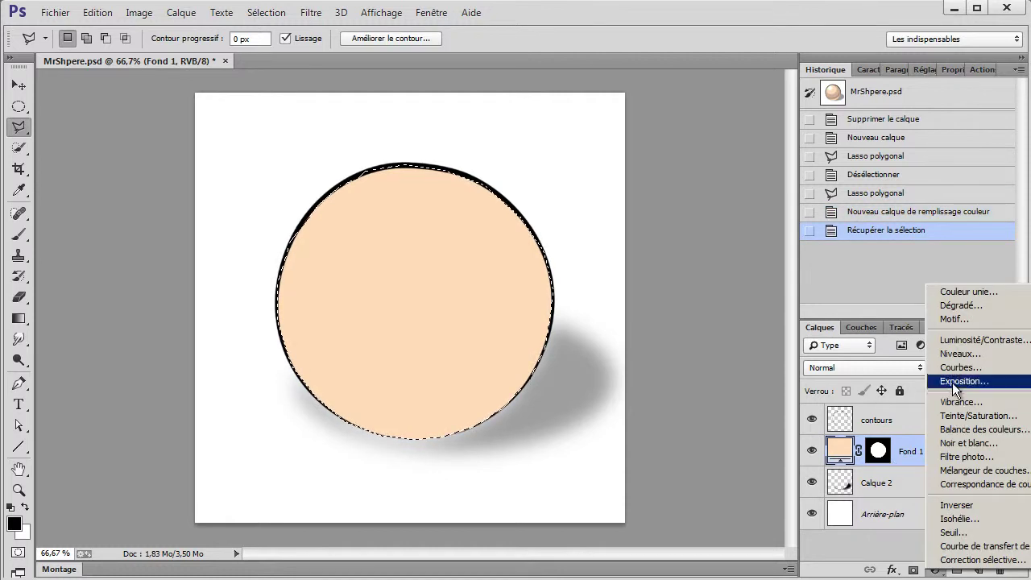
left_click(971, 293)
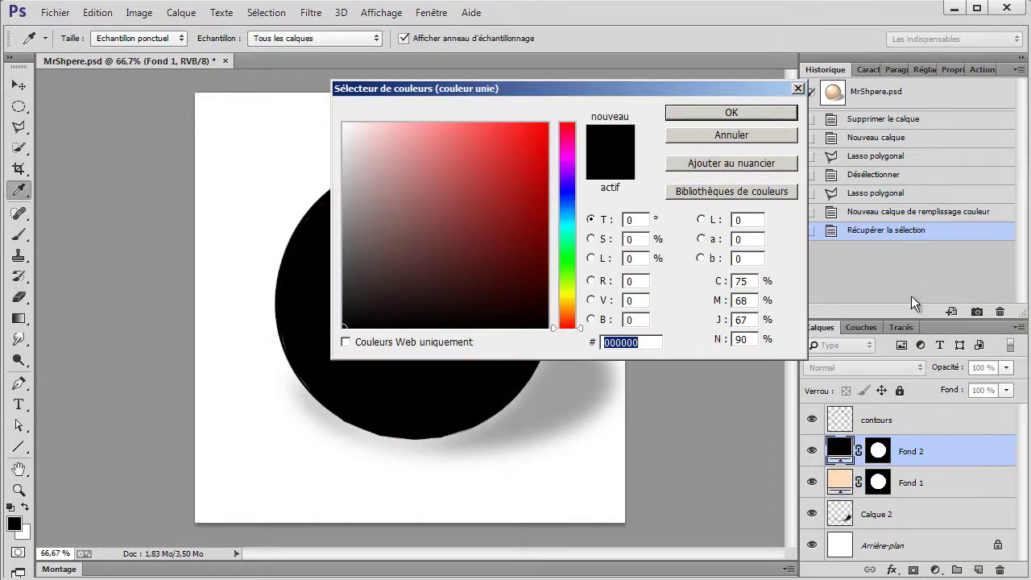
left_click_drag(530, 166, 589, 104)
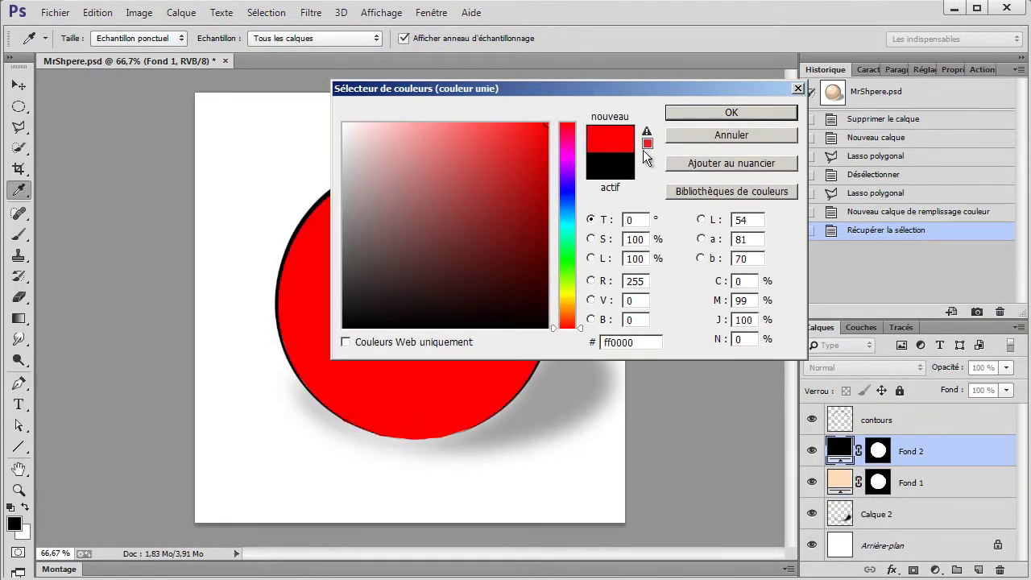
left_click(565, 178)
type("340682")
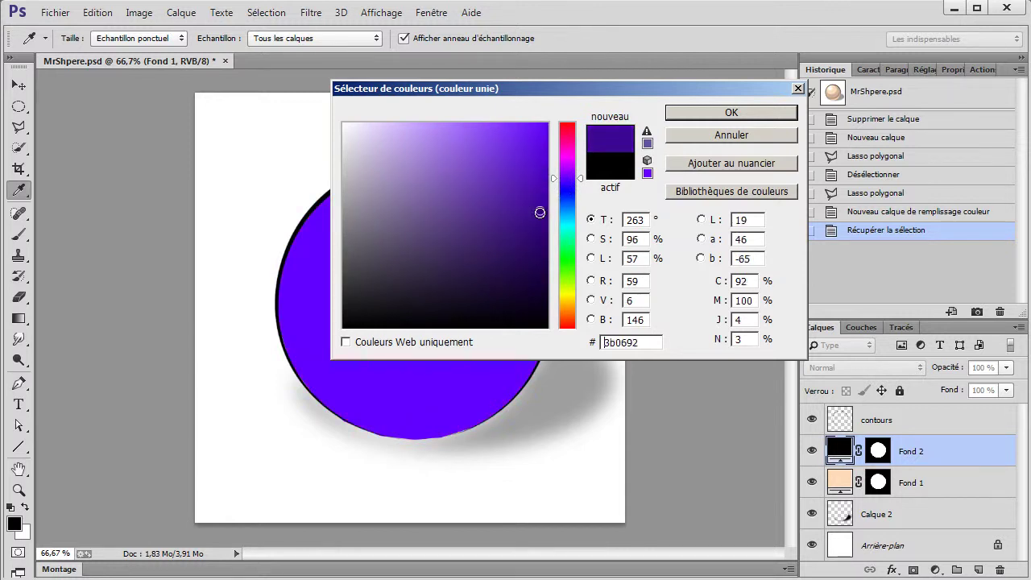
left_click(569, 167)
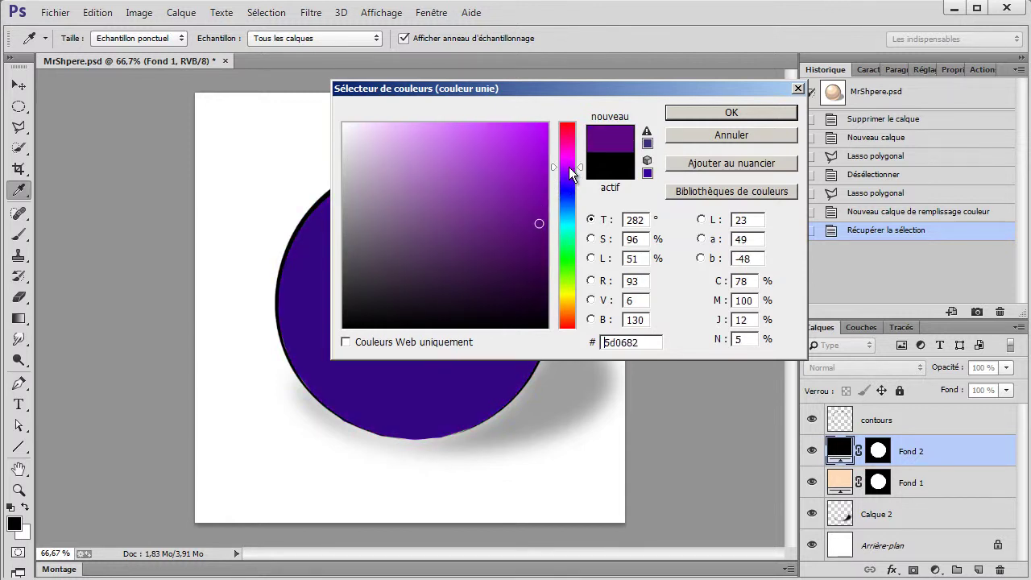
left_click(702, 112)
- Set the purple fill layer to Produit blend mode at 70% opacity
left_click(848, 367)
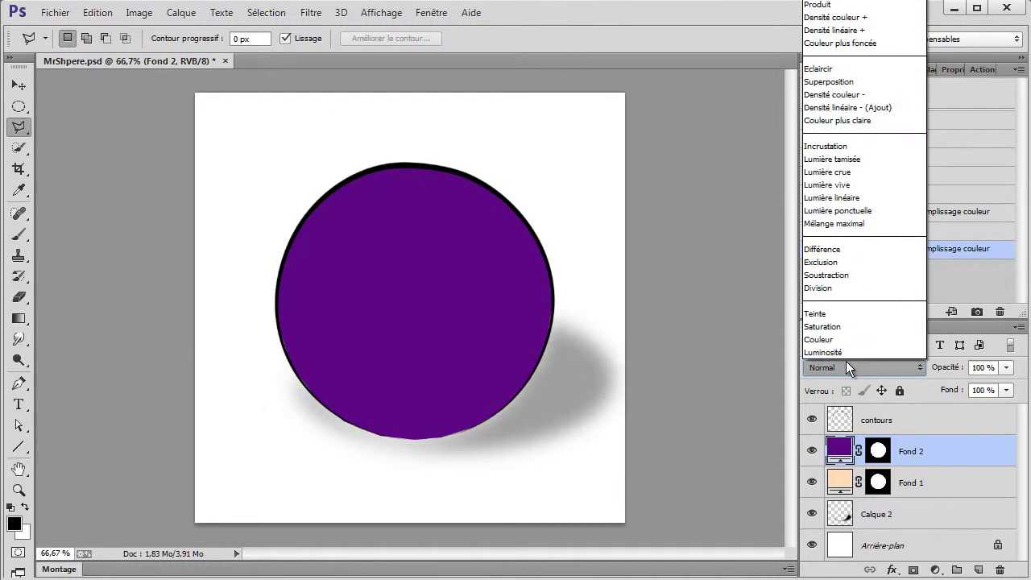
left_click(830, 6)
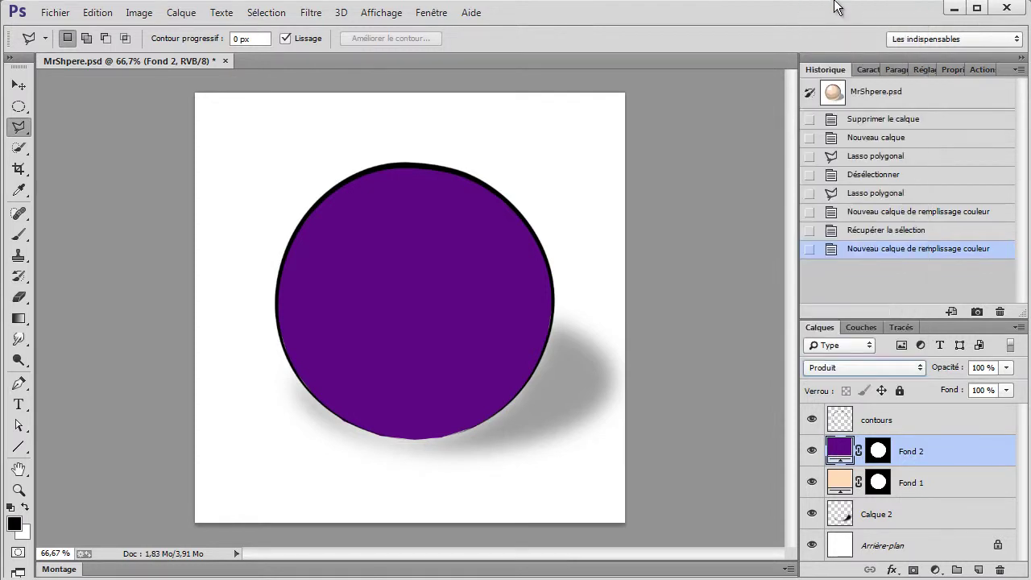
left_click(1006, 367)
left_click_drag(1007, 385, 982, 384)
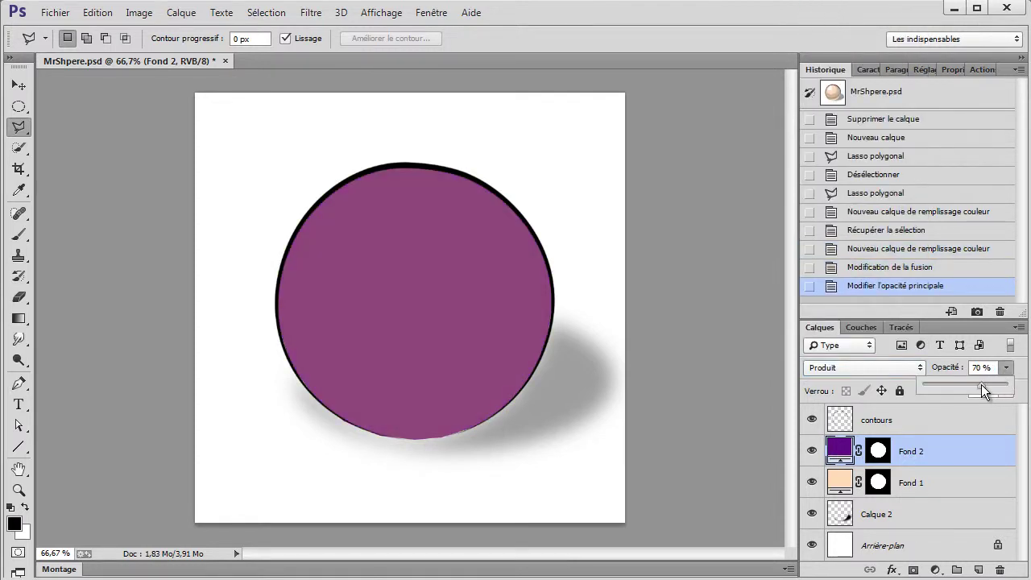
left_click(955, 461)
- Target Fond 2's mask and load a black, large soft round brush
left_click(878, 451)
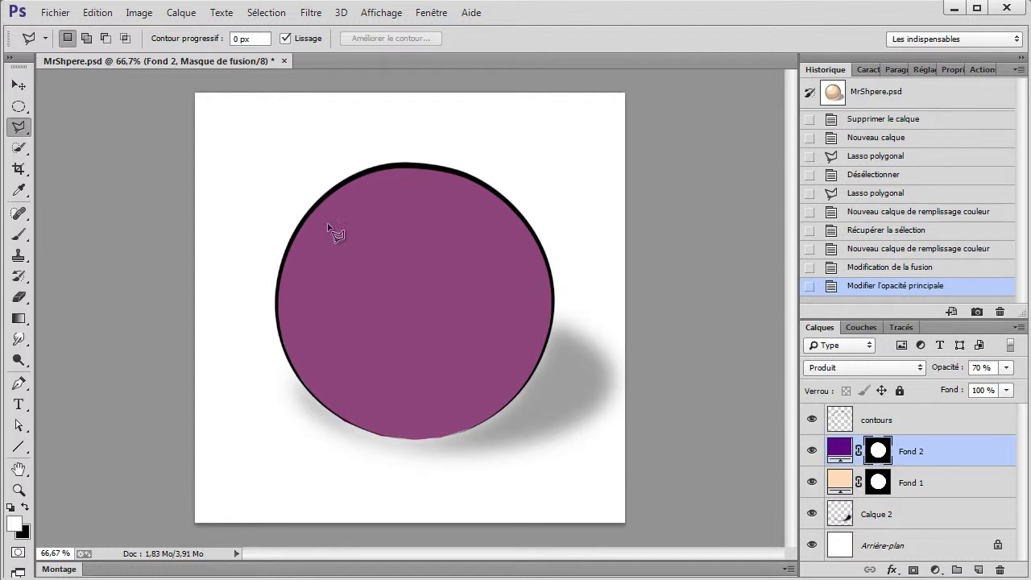
left_click(20, 236)
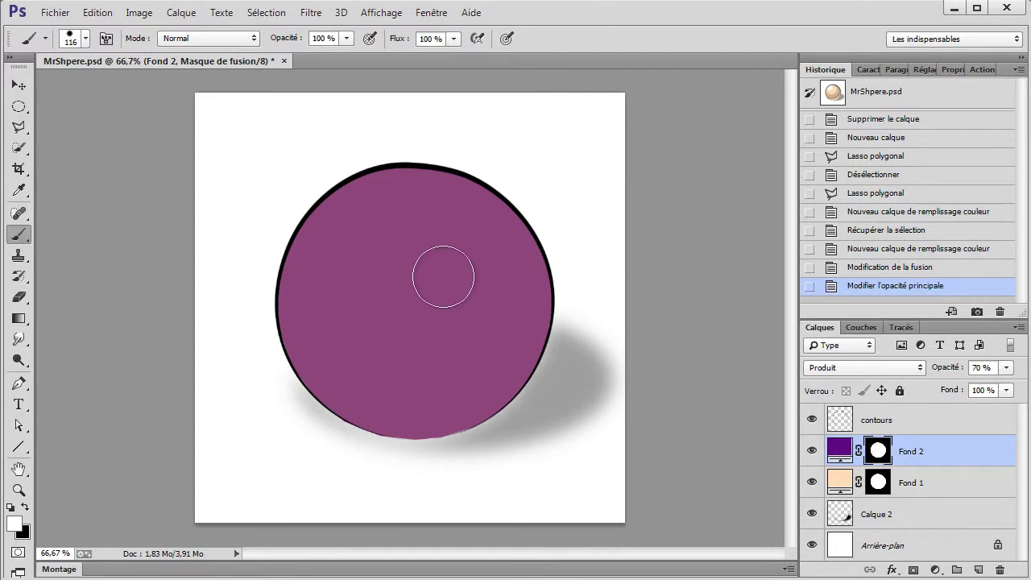
left_click(25, 507)
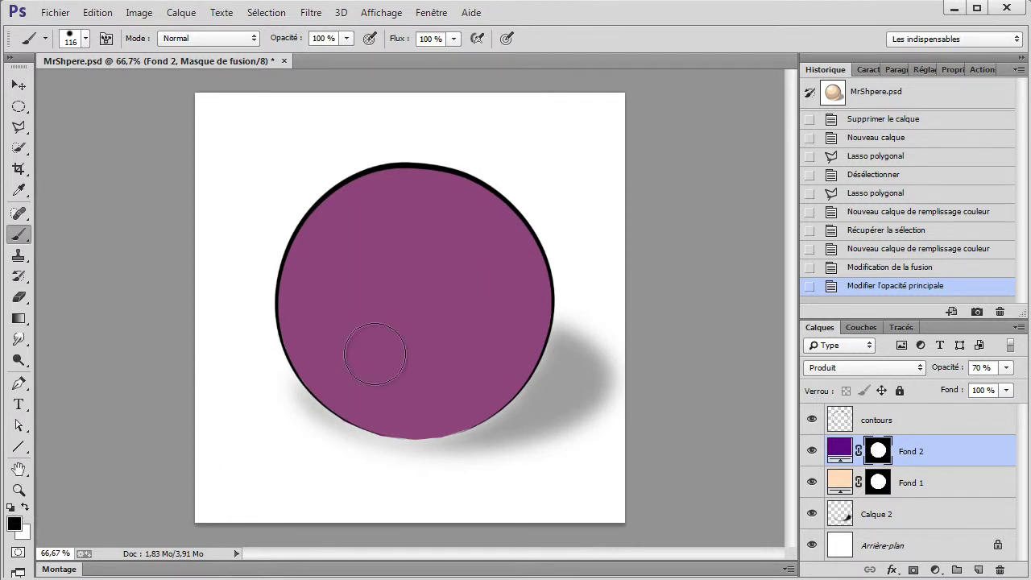
right_click(456, 282)
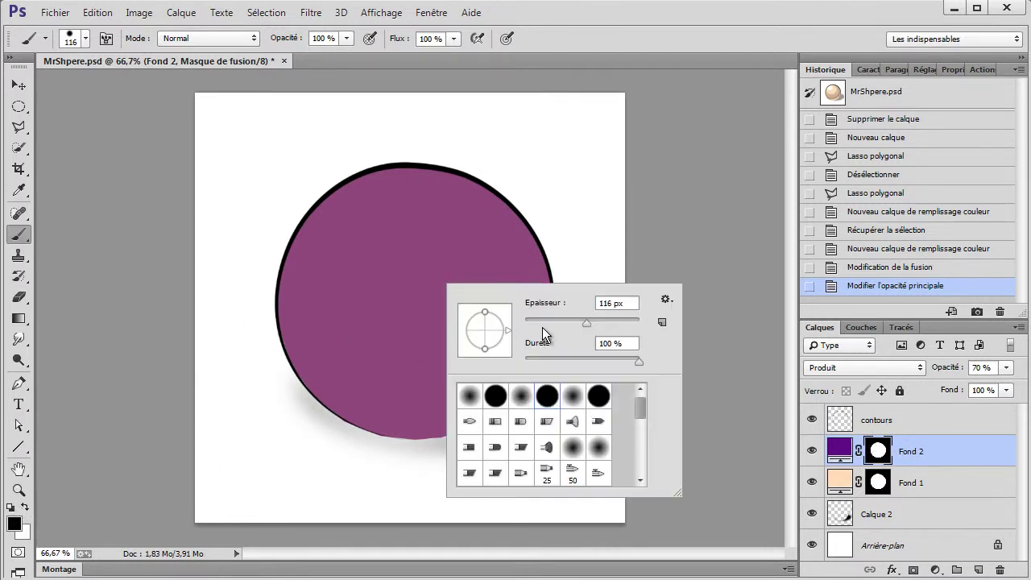
left_click(573, 394)
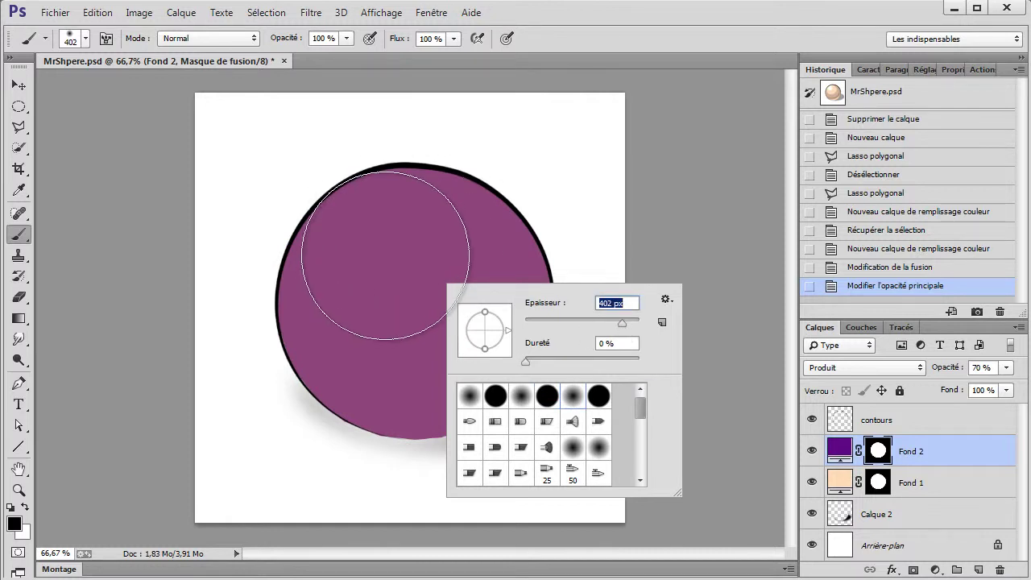
- Paint a soft peach highlight on the sphere's upper left
left_click(386, 255)
left_click(376, 223)
left_click(380, 242)
left_click(367, 229)
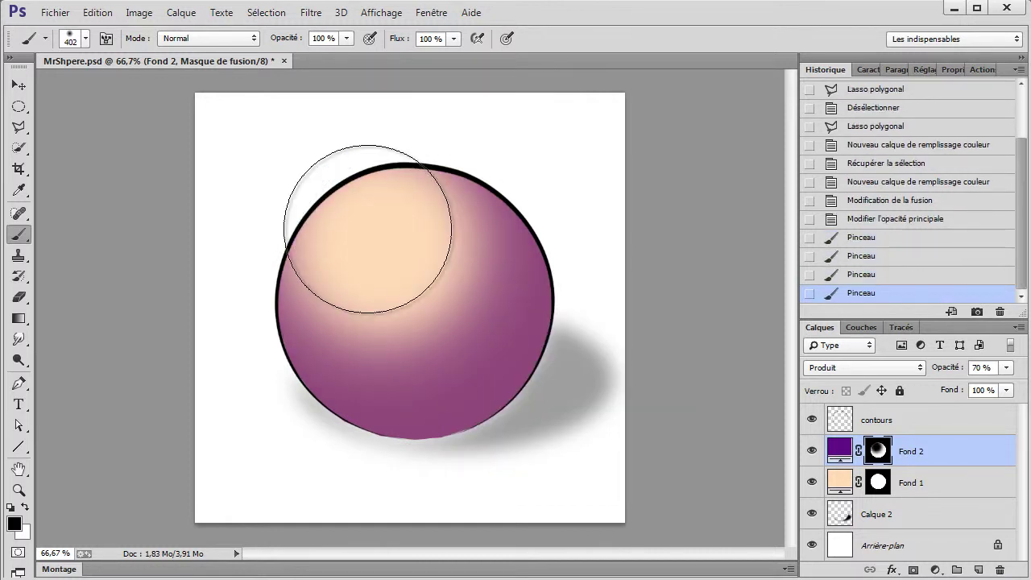
left_click(368, 231)
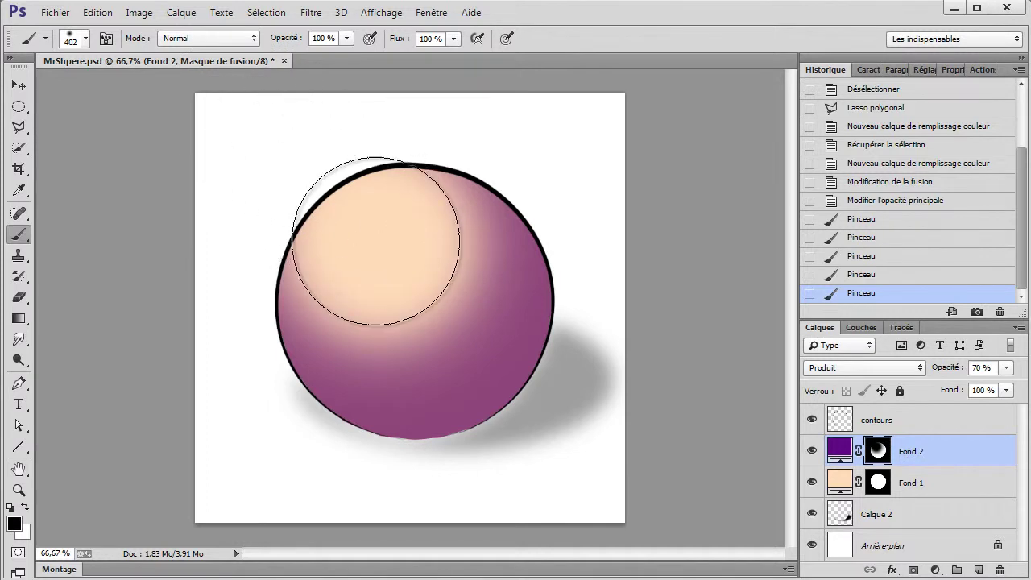
left_click(379, 257)
- Paint a thin peach rim light along the sphere's lower edge with a 71 px brush
right_click(518, 356)
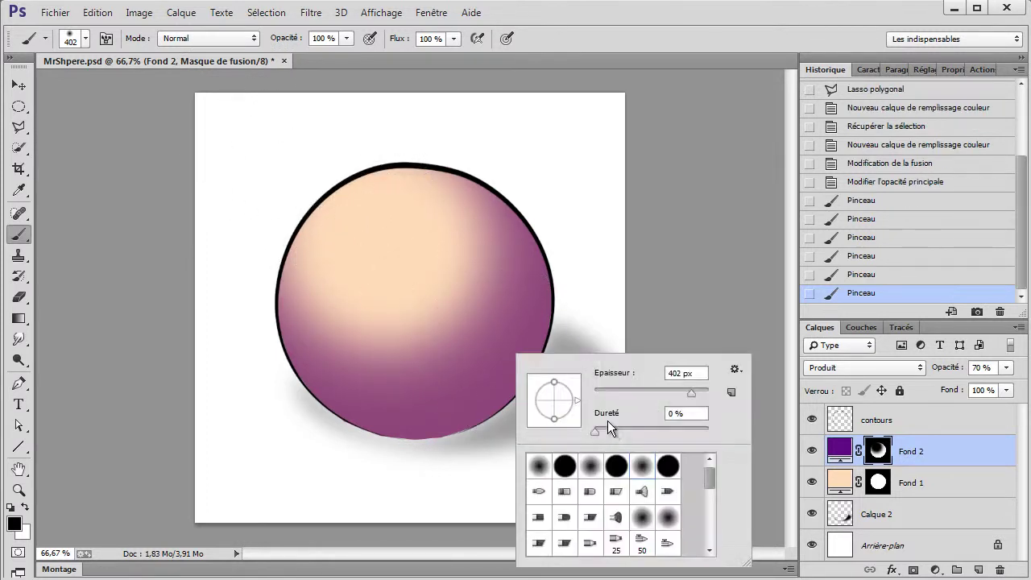
left_click(634, 393)
key("Return")
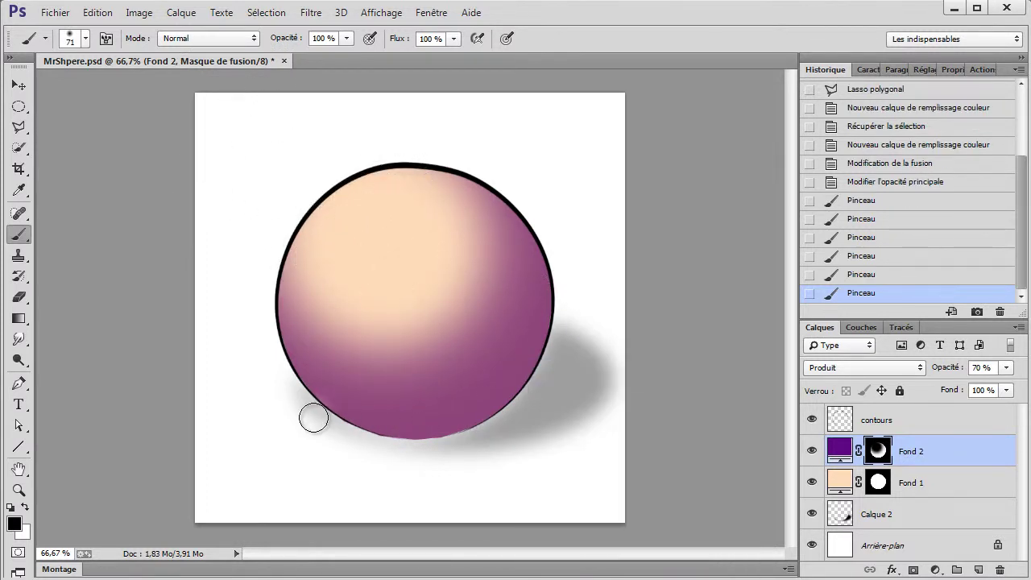
left_click_drag(365, 442, 531, 389)
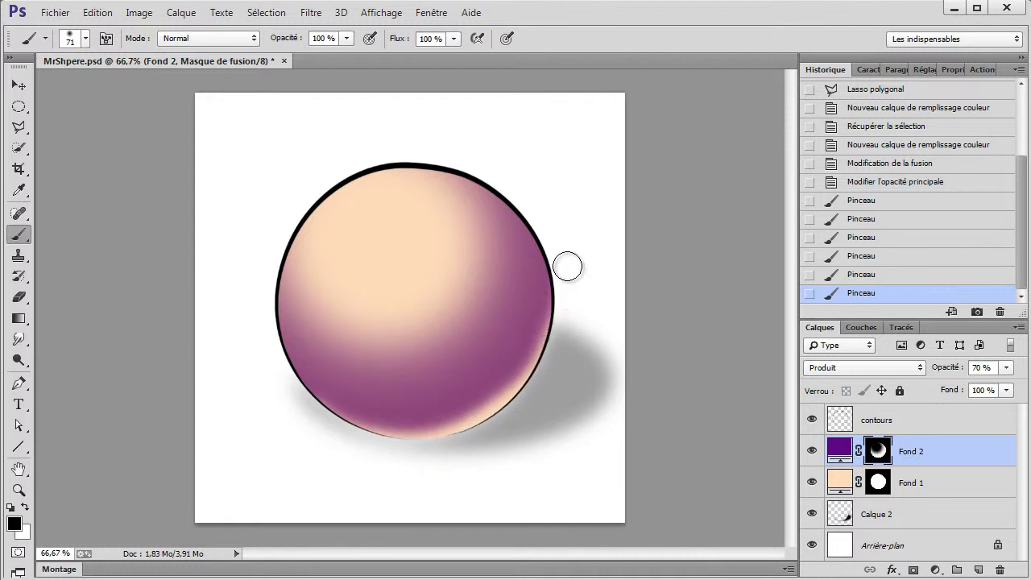
left_click_drag(531, 389, 567, 232)
left_click_drag(516, 416, 551, 365)
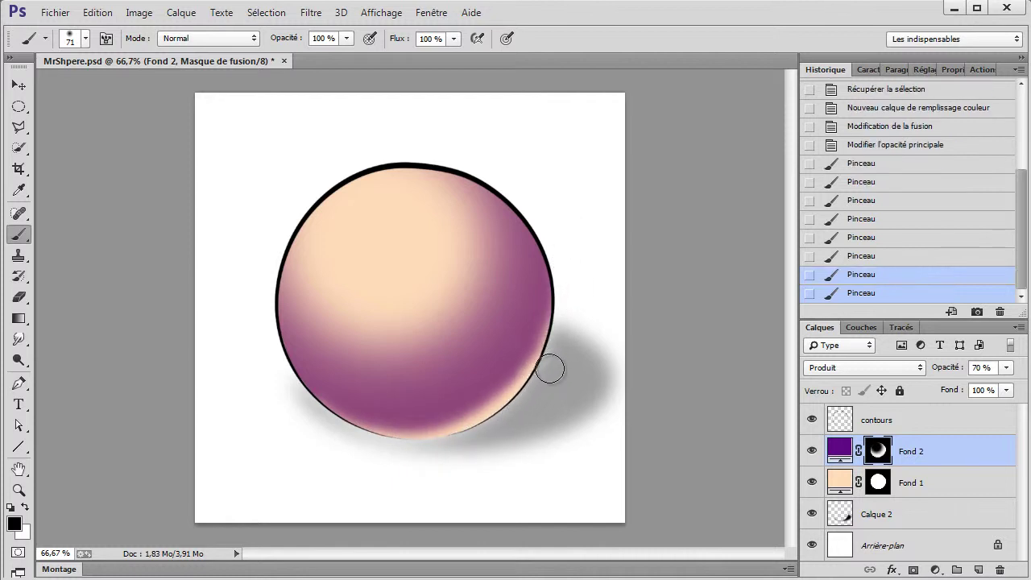
mouse_move(436, 448)
left_mouse_down()
mouse_move(363, 440)
mouse_move(295, 406)
left_mouse_up()
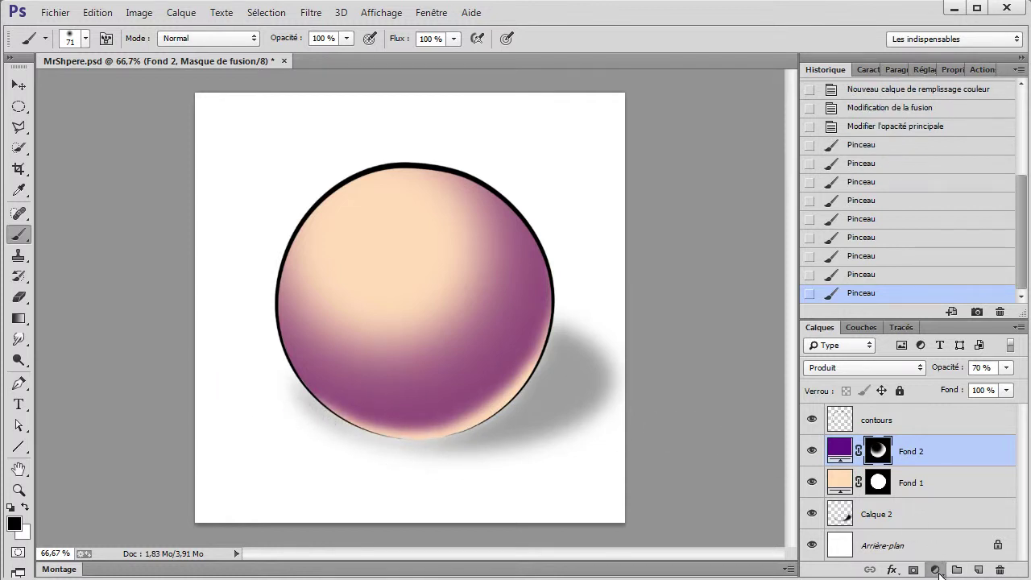
left_click(935, 570)
- Add a white fill layer Fond 3 and invert its mask to hide it
left_click(962, 293)
left_click_drag(459, 210, 290, 105)
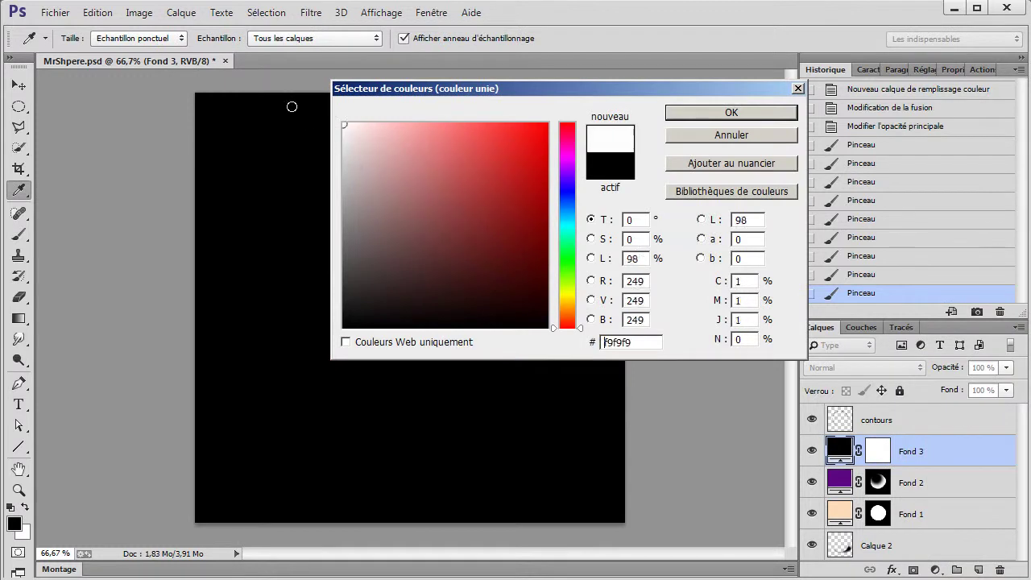
left_click(721, 113)
left_click(882, 454)
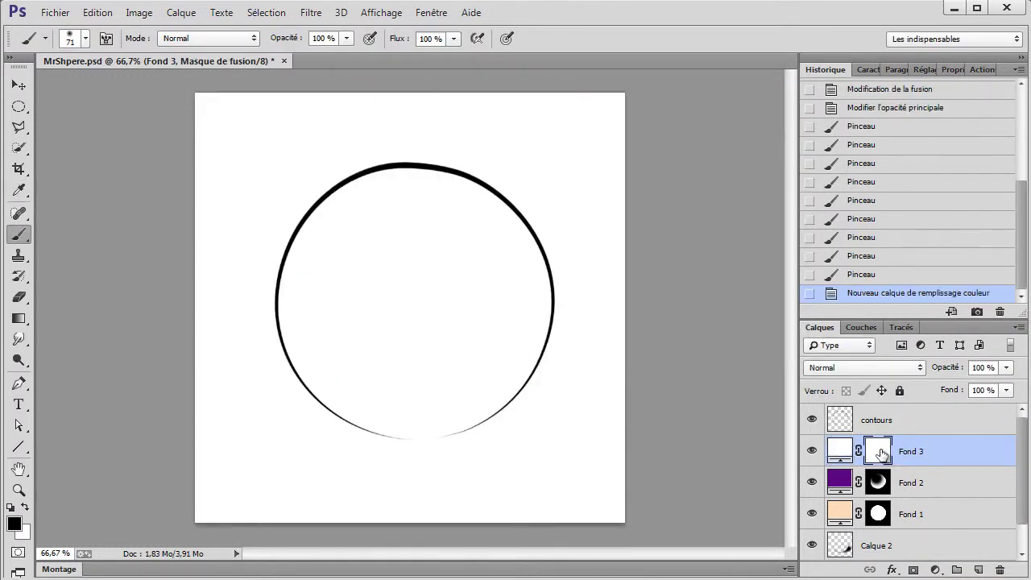
key("ctrl+i")
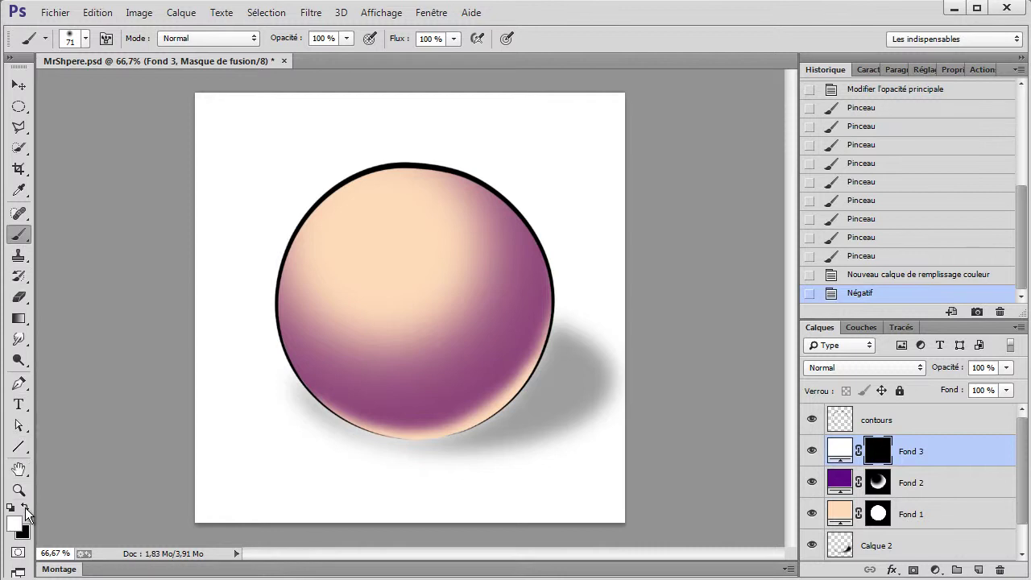
- Paint a white highlight dot on the sphere with a hard 28 px brush
right_click(433, 285)
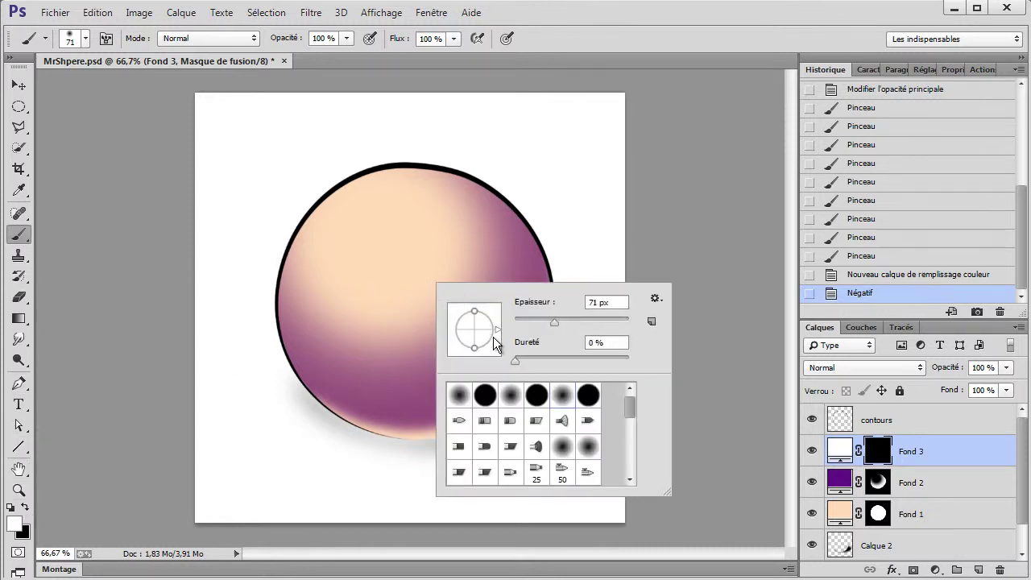
left_click(545, 398)
left_click_drag(538, 321, 529, 323)
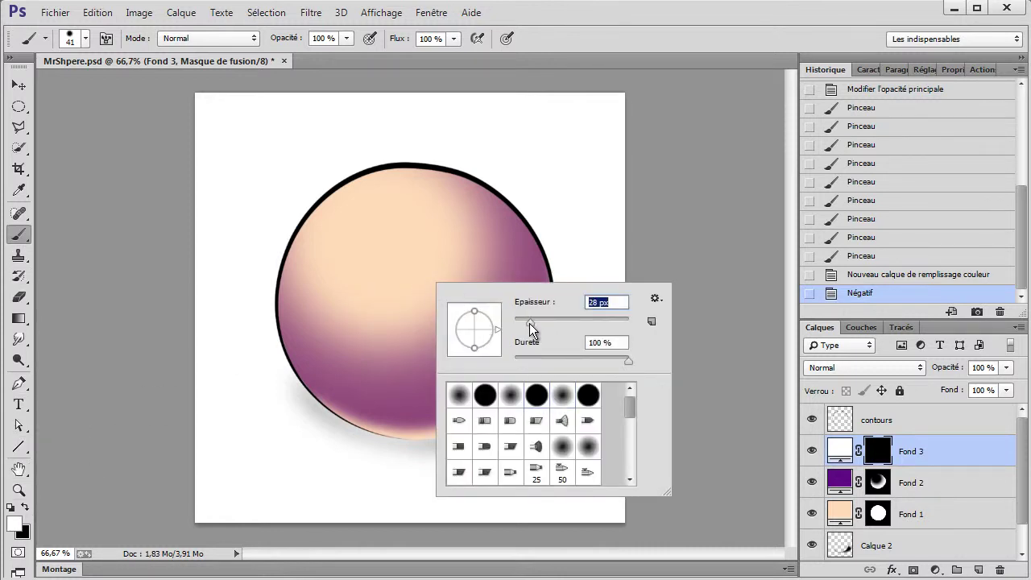
key("Return")
left_click(370, 219)
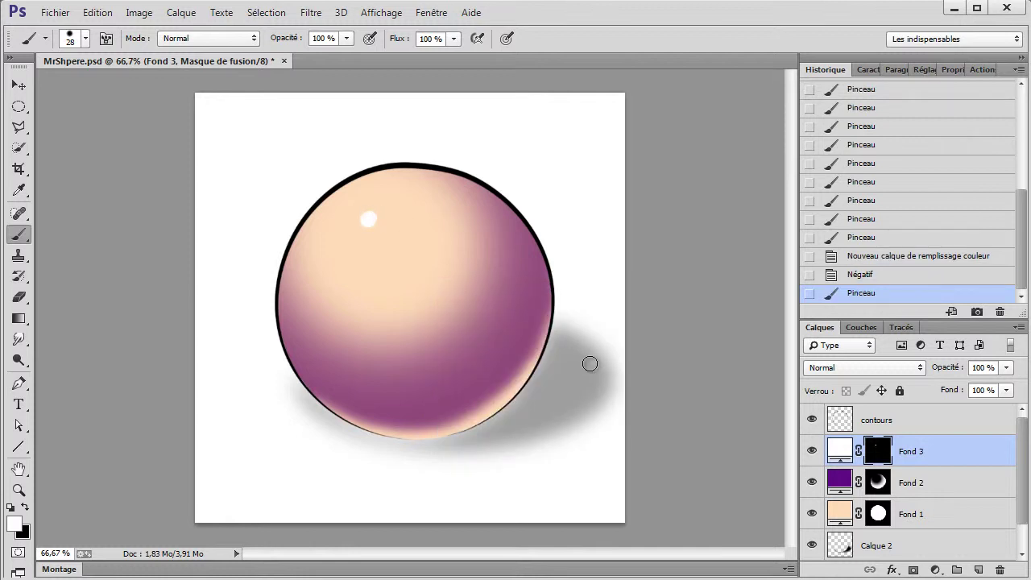
left_click(891, 570)
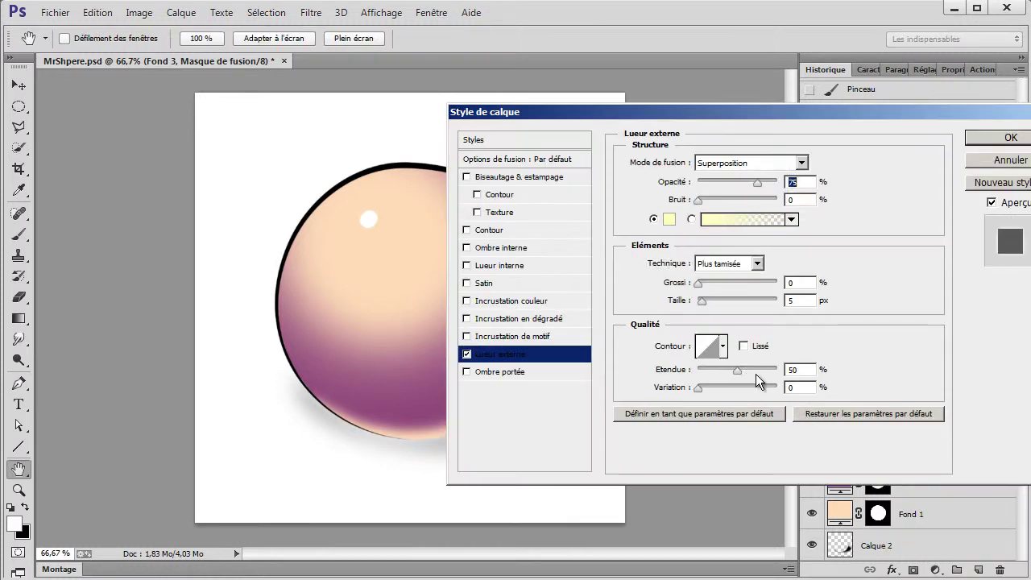
- Apply a Lueur externe at Normal blend, 100% opacity and 27 px size
left_click_drag(763, 180, 773, 208)
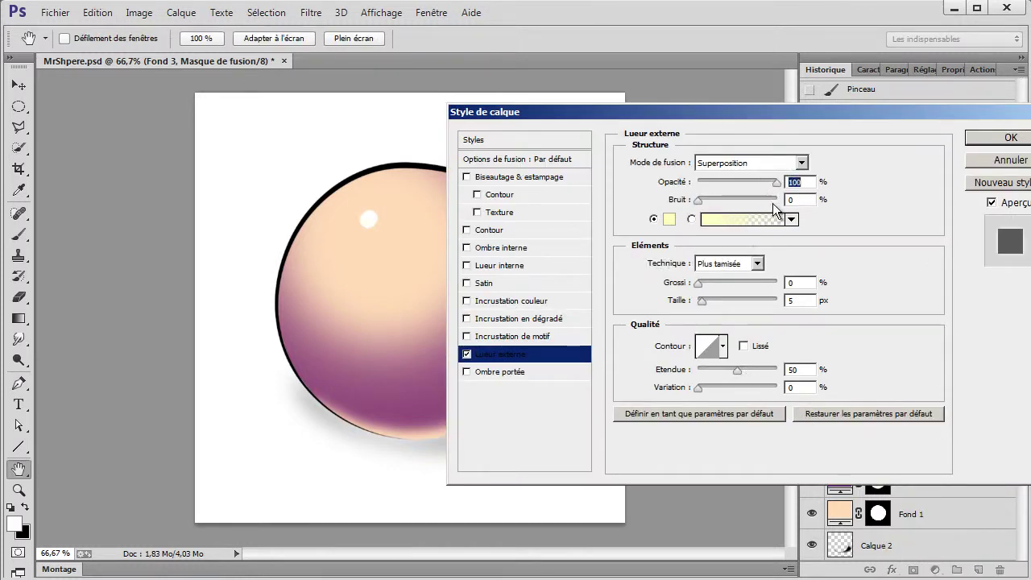
left_click(740, 164)
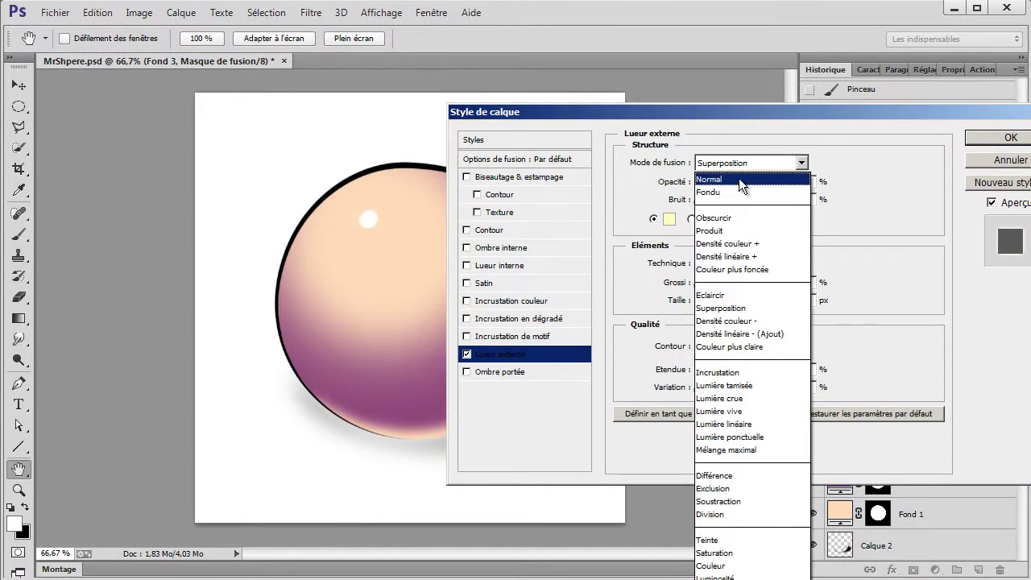
left_click(739, 178)
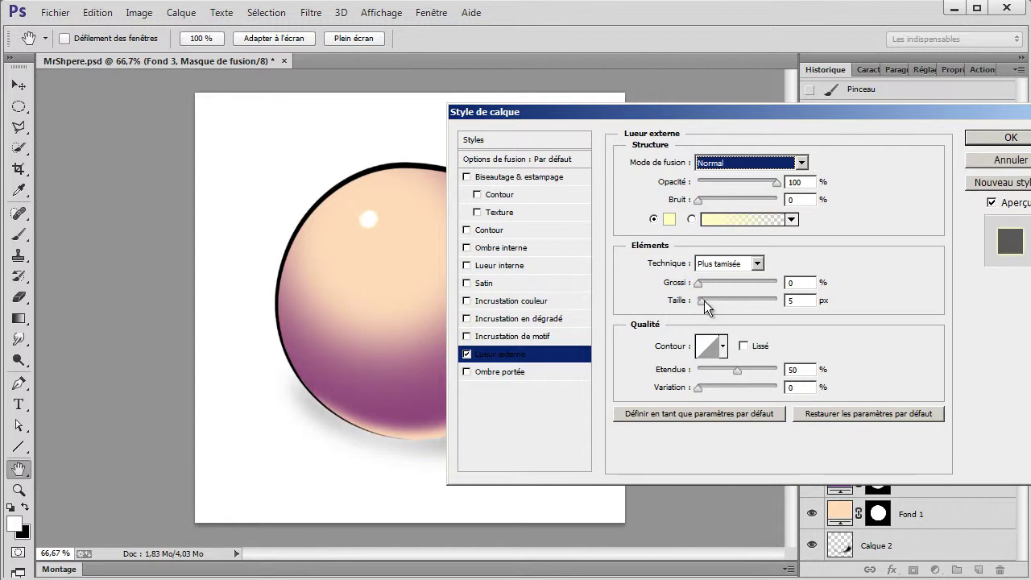
left_click_drag(704, 300, 711, 299)
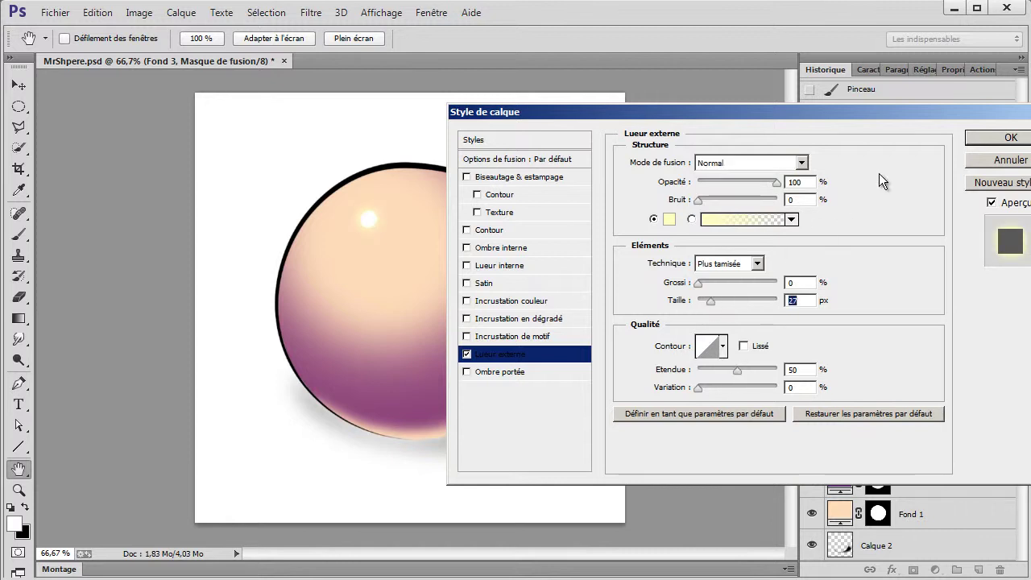
left_click(1002, 138)
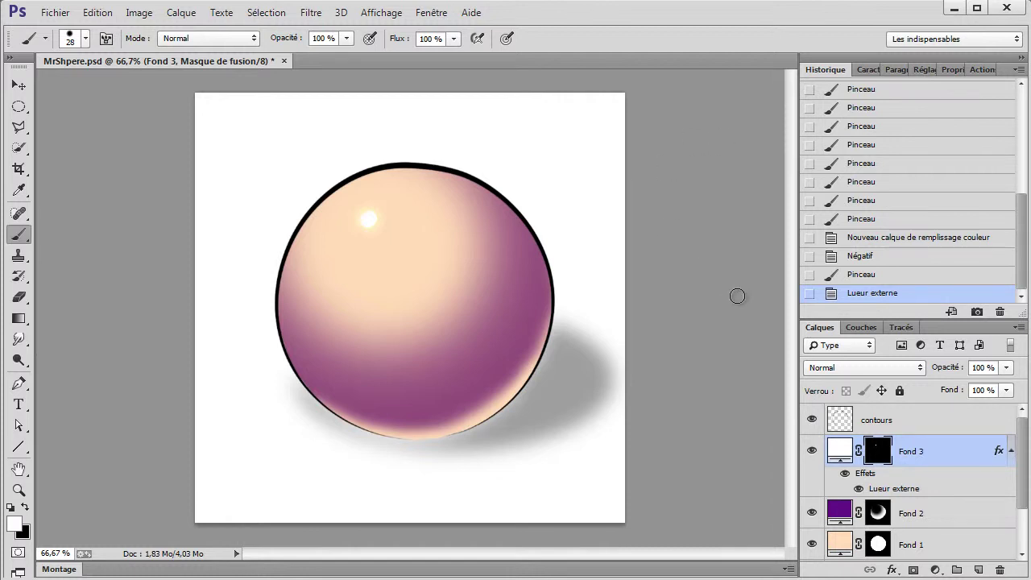
- Add a new layer clipped to contours and sample peach from the sphere as the foreground colour
left_click(907, 431)
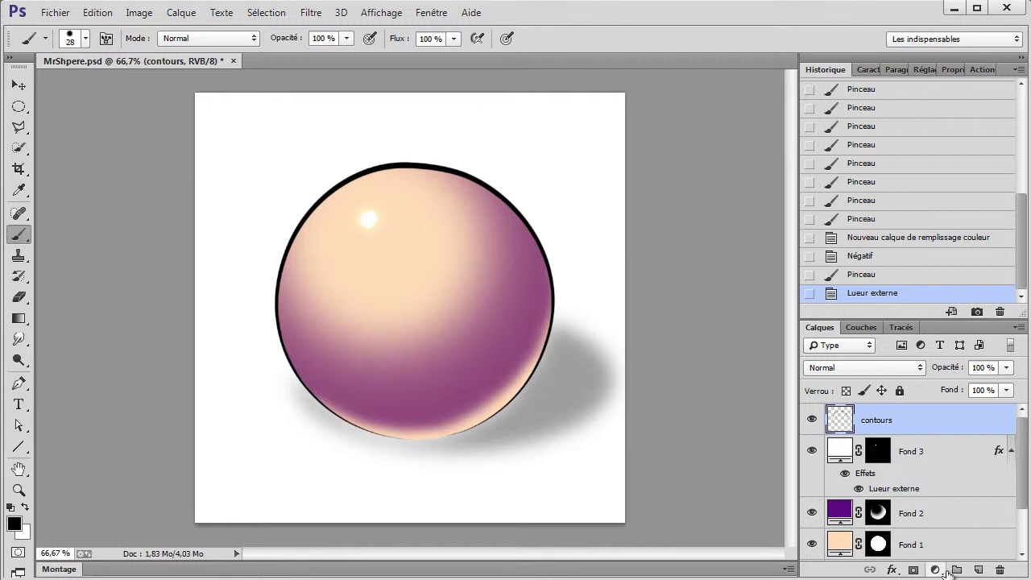
left_click(978, 570)
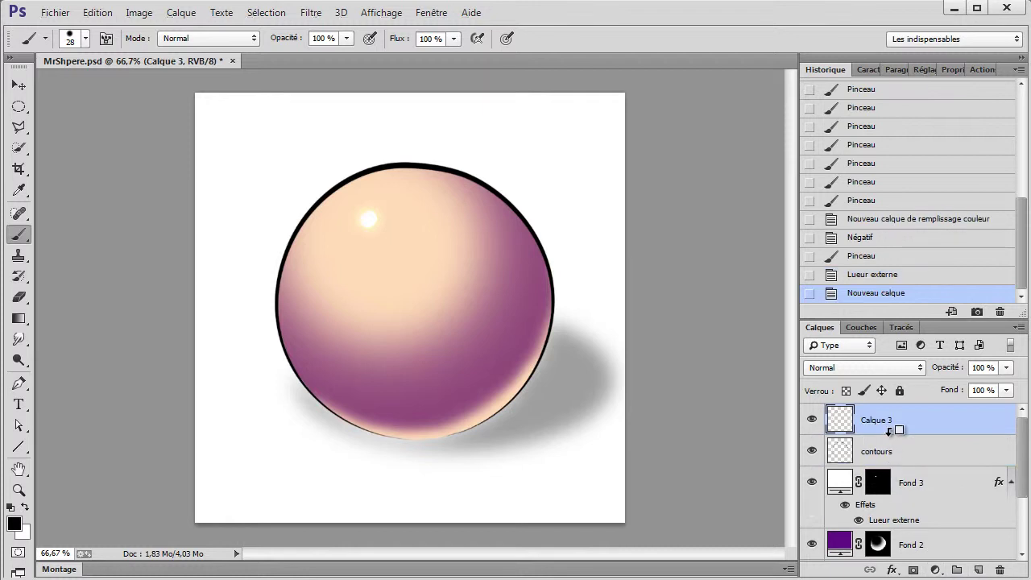
left_click(889, 437, "alt")
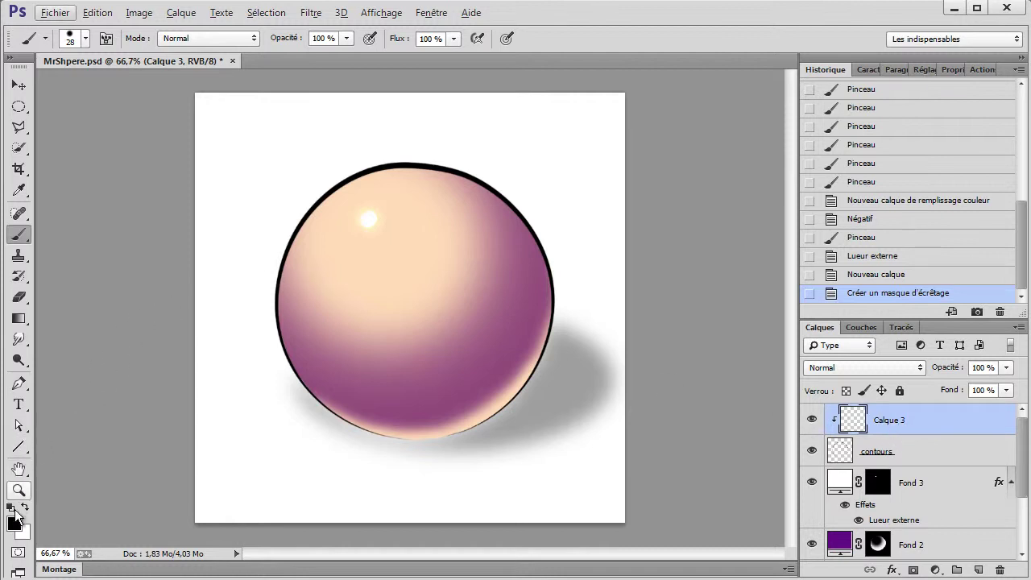
left_click(13, 524)
left_click(322, 226)
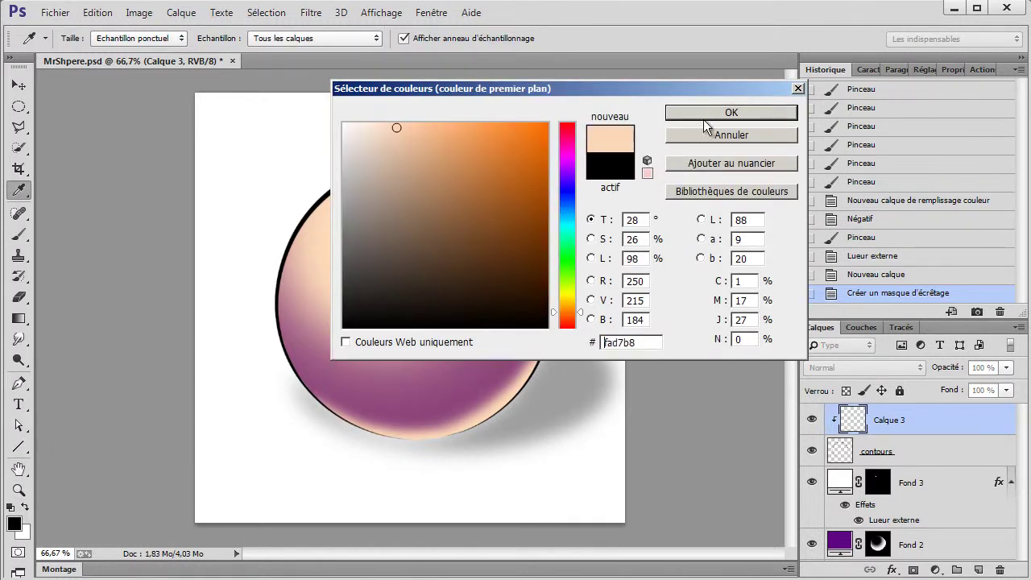
left_click(726, 112)
- Paint peach over the sphere's black outline and set Calque 3 to 55% opacity
mouse_move(354, 176)
left_mouse_down()
mouse_move(504, 207)
mouse_move(522, 391)
mouse_move(438, 439)
mouse_move(336, 416)
mouse_move(384, 429)
left_mouse_up()
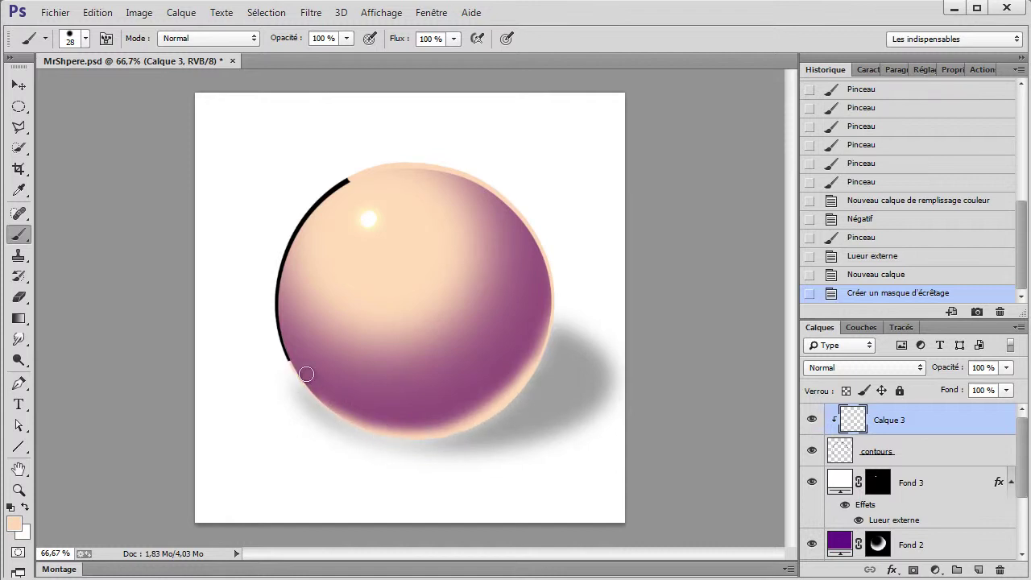
mouse_move(306, 374)
left_mouse_down()
mouse_move(276, 293)
mouse_move(304, 223)
mouse_move(357, 178)
left_mouse_up()
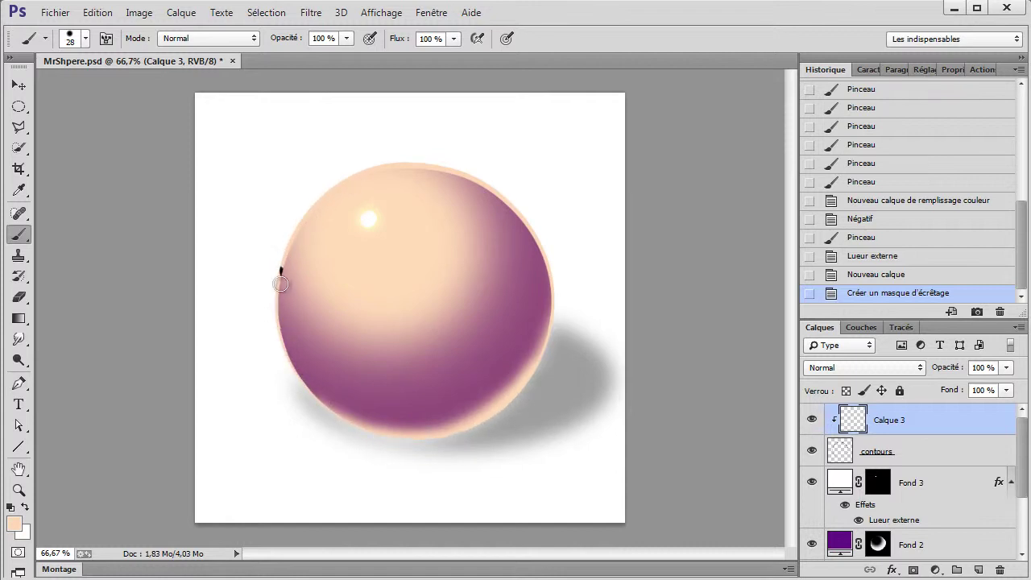
left_click_drag(280, 284, 281, 269)
left_click(1006, 368)
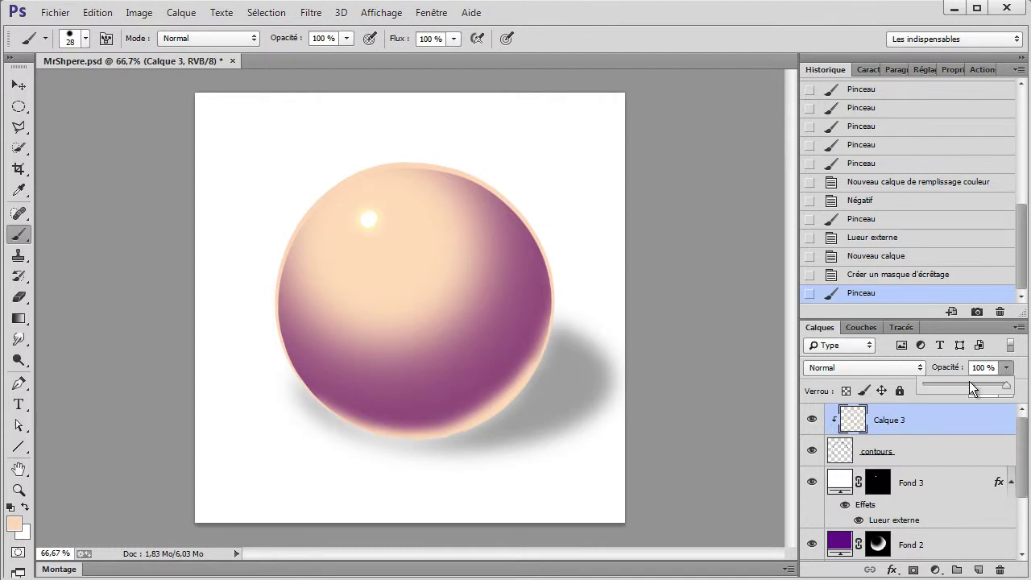
left_click(969, 384)
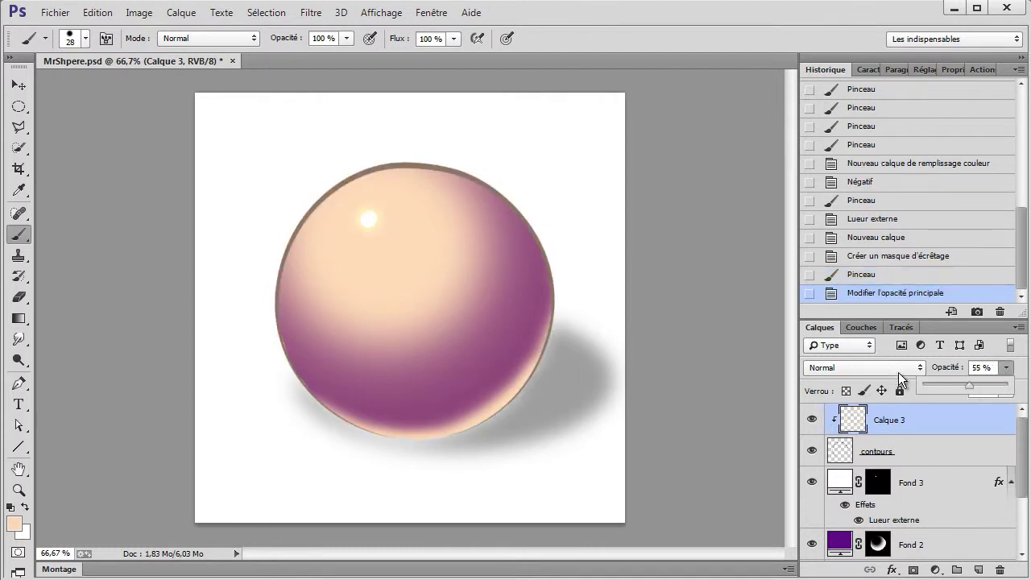
left_click(739, 390)
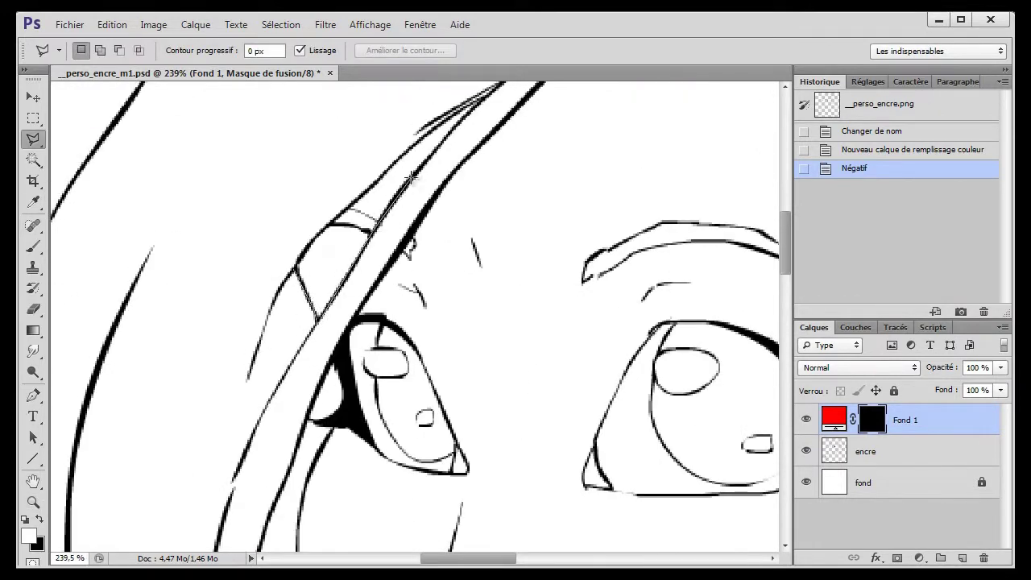
- Start lasso-tracing the girl's skin from the face down the jaw and neck
left_click(296, 268)
scroll(323, 484, "down", 5)
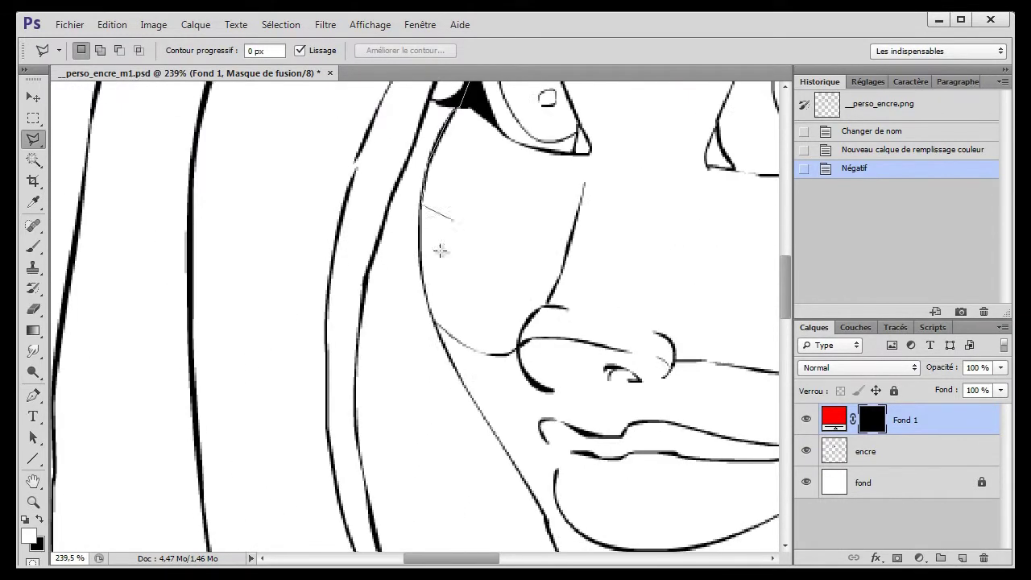
scroll(484, 443, "down", 2)
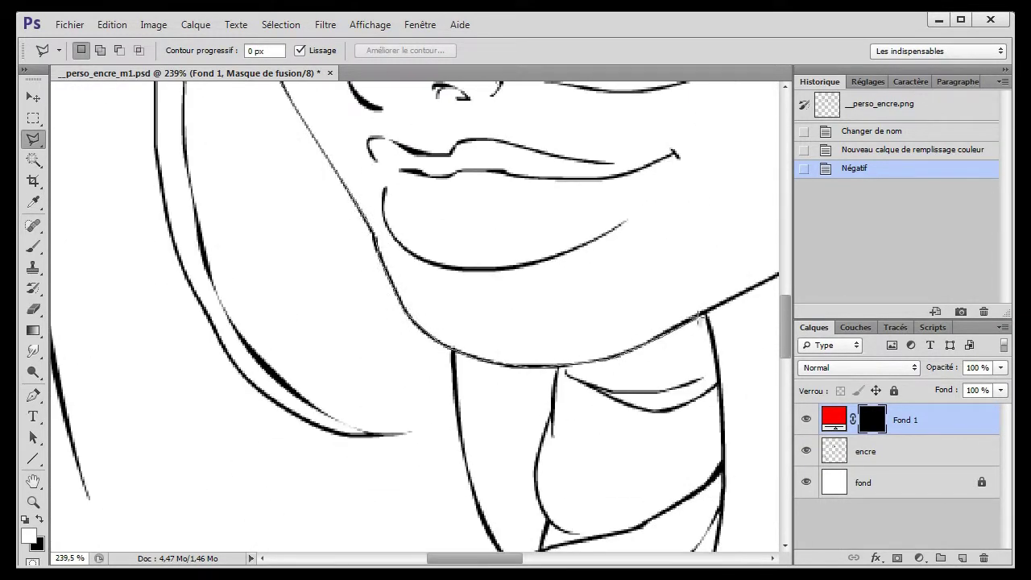
scroll(636, 350, "right", 5)
left_click(276, 440)
scroll(363, 403, "left", 5)
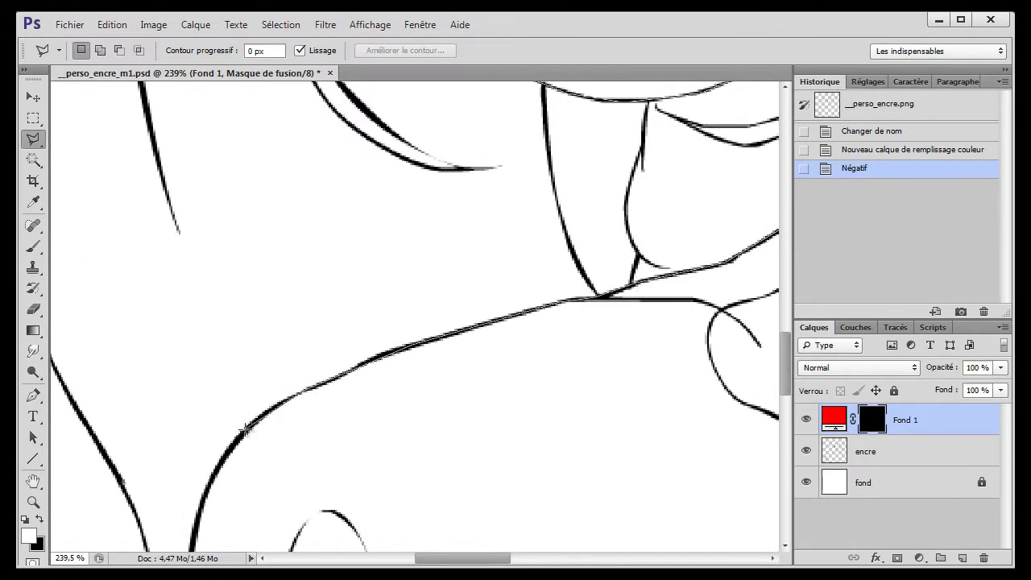
scroll(322, 363, "down", 5)
scroll(483, 322, "down", 5)
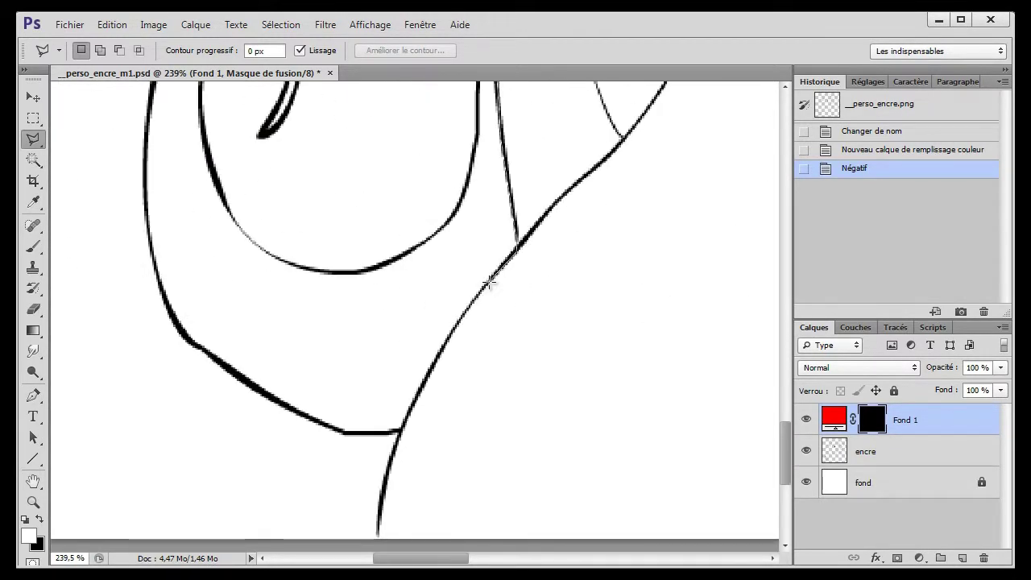
scroll(608, 428, "down", 5)
scroll(483, 423, "right", 10)
scroll(451, 386, "up", 5)
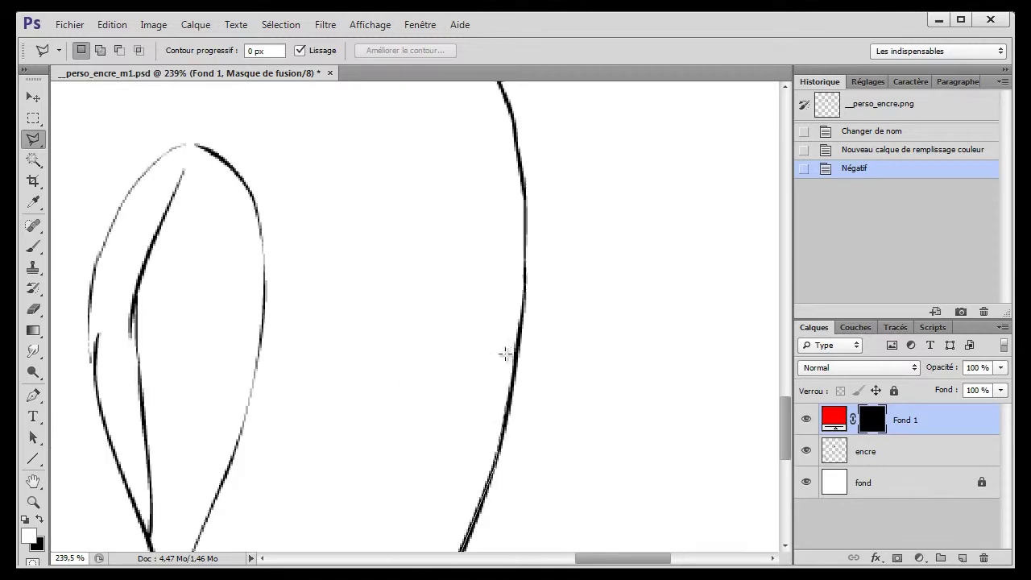
scroll(556, 290, "up", 3)
scroll(311, 201, "up", 5)
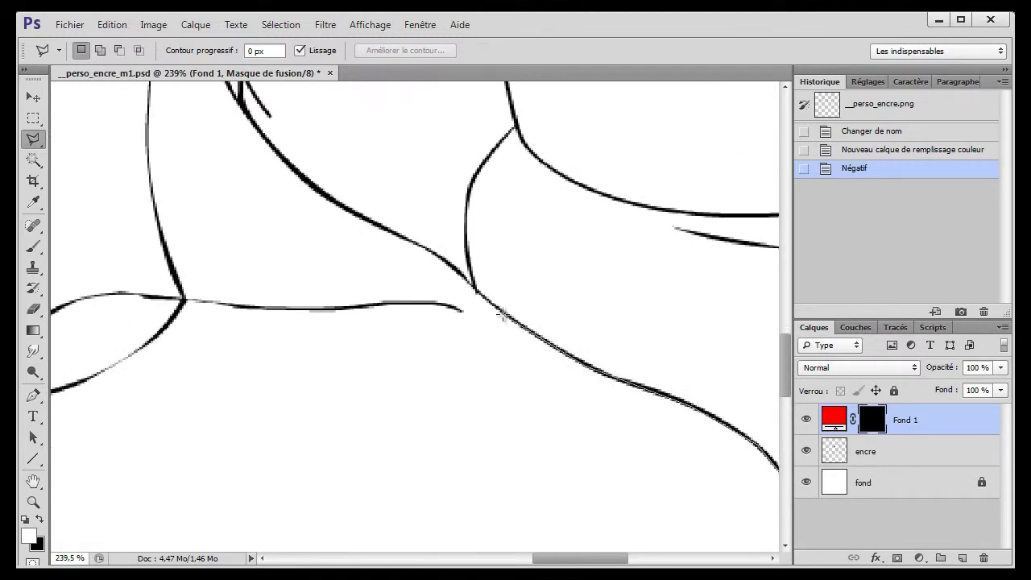
scroll(591, 448, "left", 5)
scroll(590, 447, "up", 5)
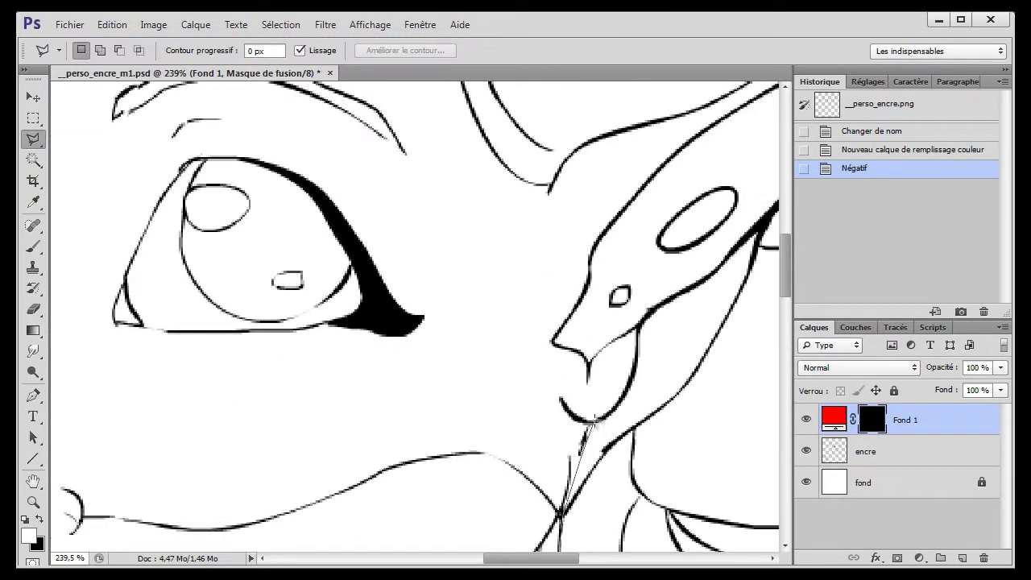
scroll(332, 445, "right", 5)
scroll(332, 445, "up", 3)
- Finish the skin outline around the ear, reveal the fill inside it and deselect
left_click(385, 389)
left_click(426, 316)
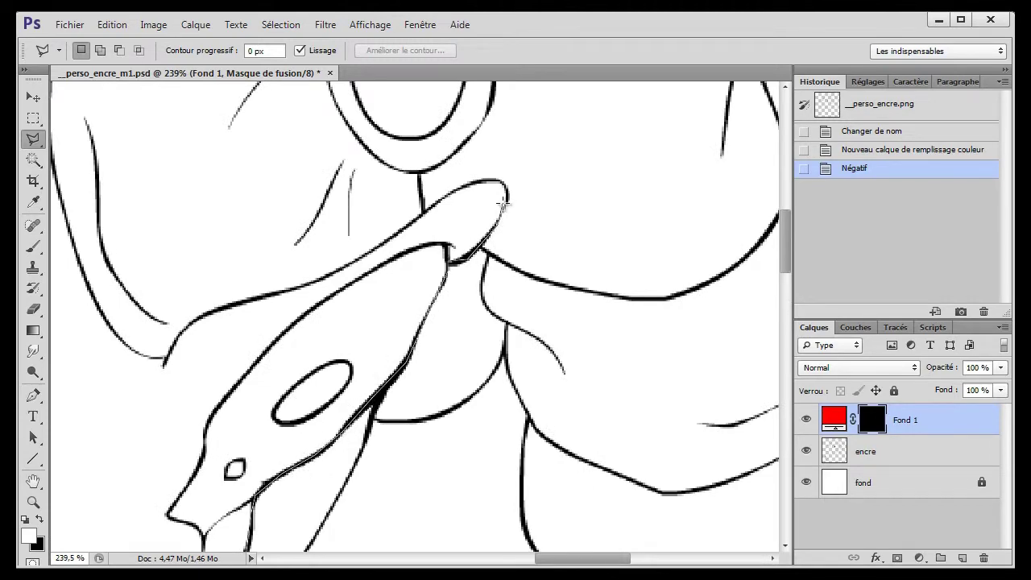
left_click(448, 203)
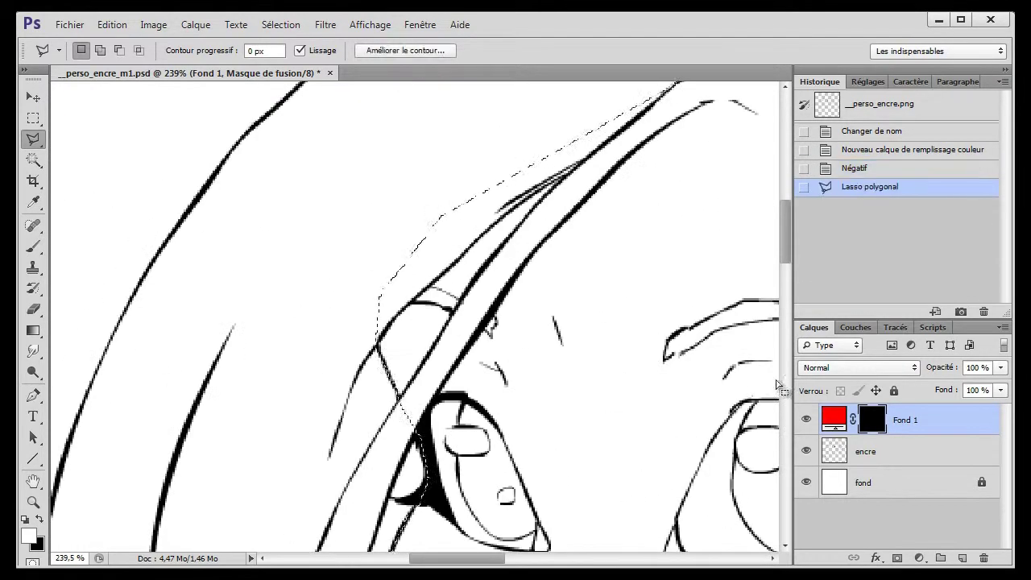
key("ctrl+i")
key("ctrl+d")
- Move the skin fill below the ink lines and change its colour to pale yellow
key("ctrl+[")
double_click(834, 451)
left_click(576, 383)
left_click_drag(575, 383, 532, 352)
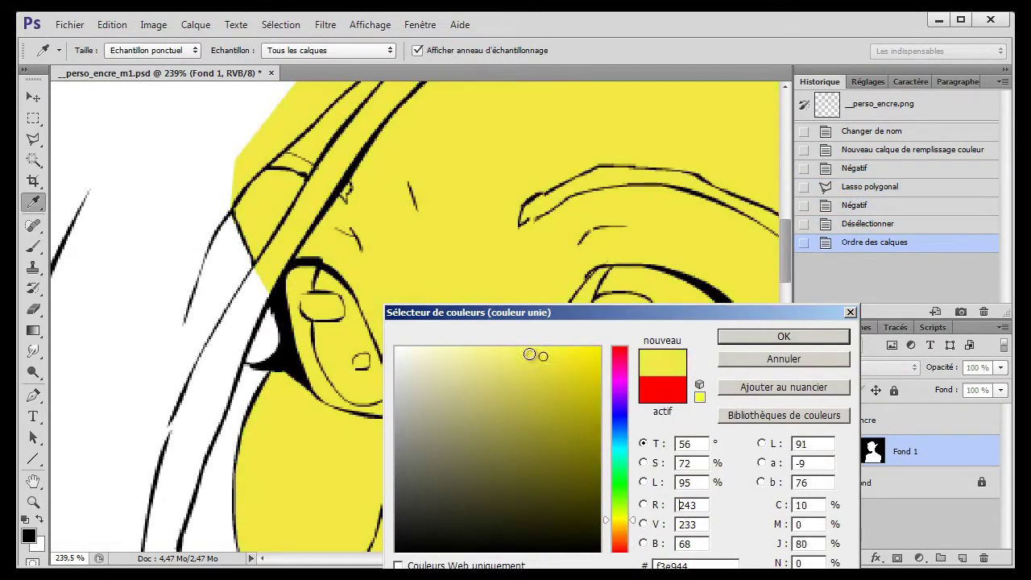
left_click(784, 336)
- Add a red fill layer Fond 2 with an inverted mask and outline the left iris
left_click(784, 336)
key("ctrl+i")
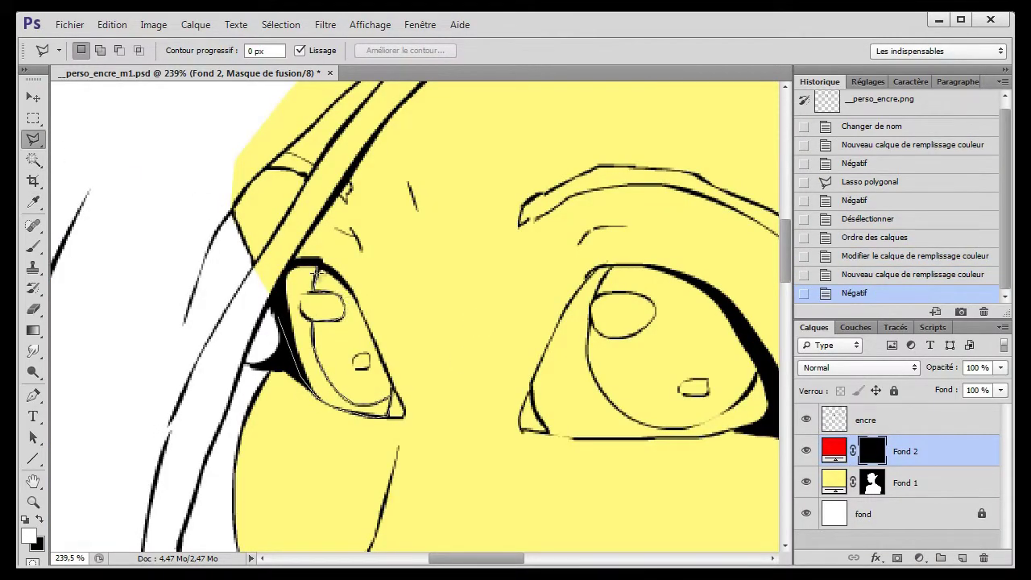
left_click(314, 273)
left_click(353, 354, "shift")
left_click(372, 364)
left_click(361, 357)
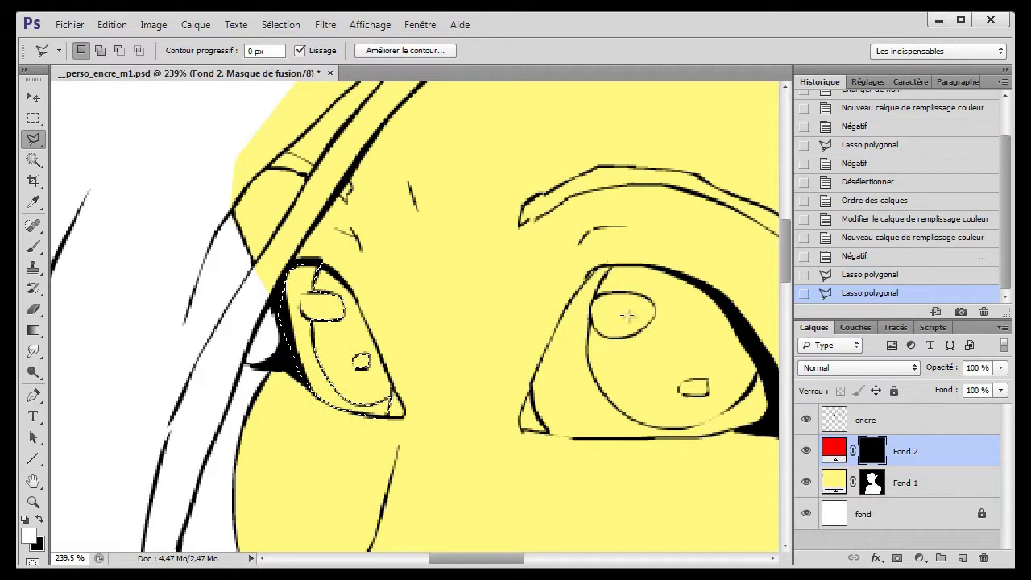
- Add the right iris to the lasso selection
left_click(556, 437)
left_click(759, 372)
left_click(713, 423)
left_click(620, 407)
left_click(592, 355)
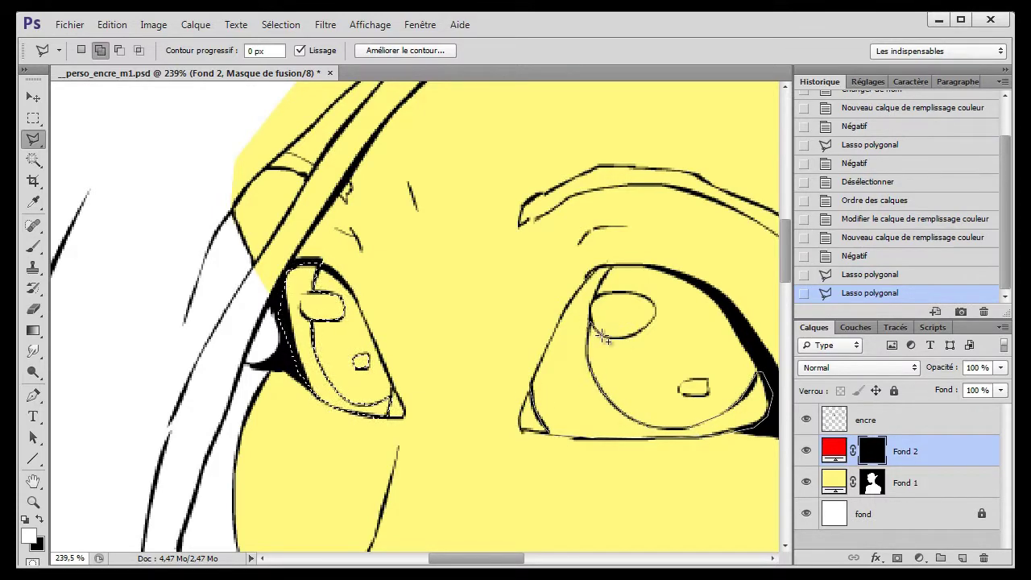
left_click(606, 266)
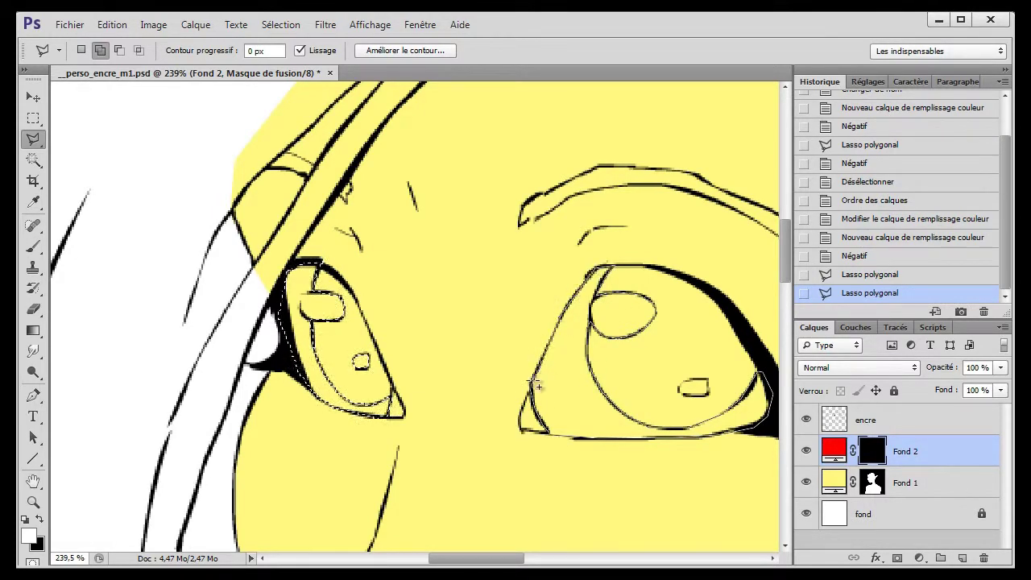
left_click(523, 427)
- Add the lower face and chin to the selection
scroll(510, 202, "down", 10)
left_click(246, 208)
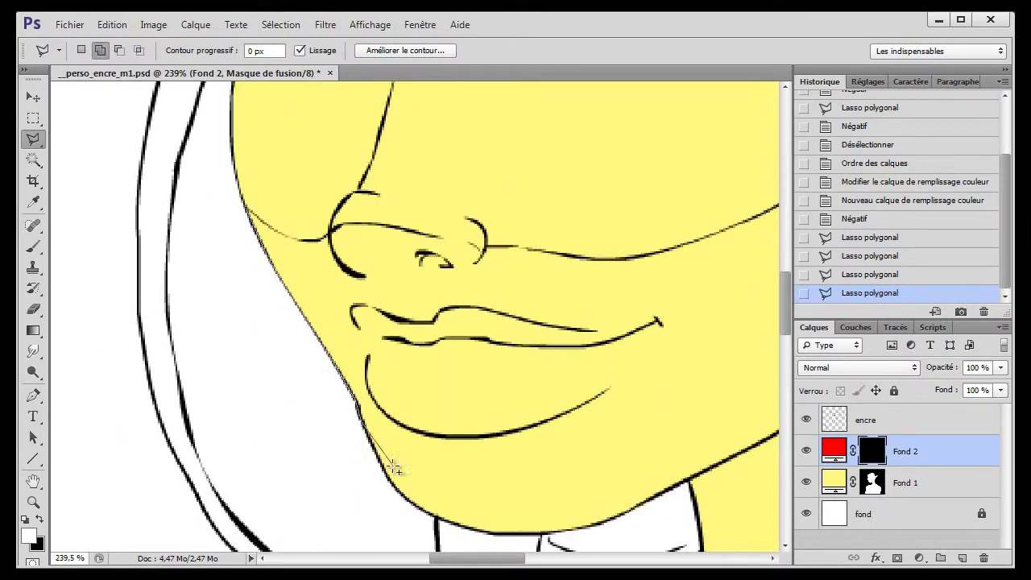
scroll(686, 482, "down", 10)
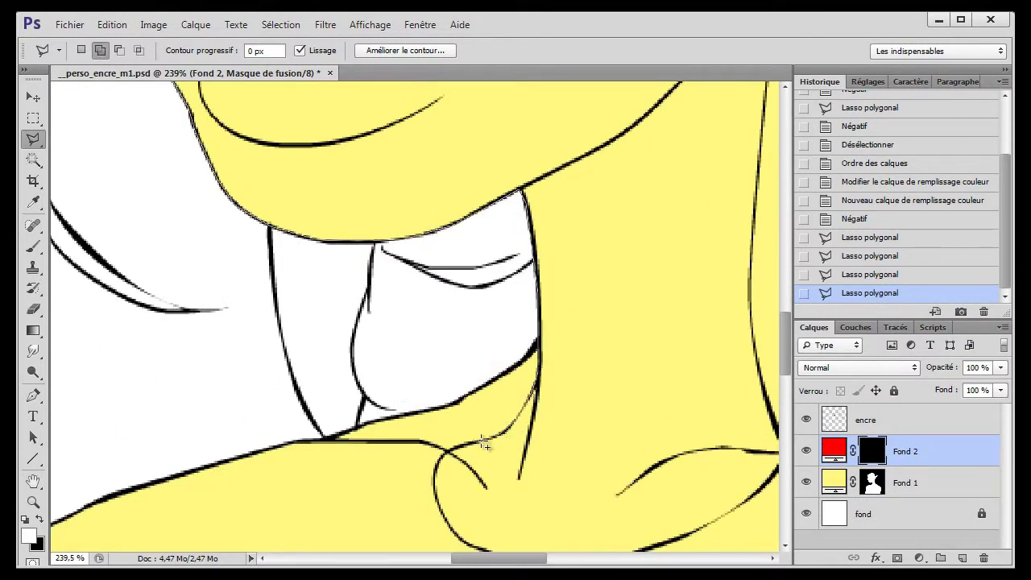
scroll(431, 318, "down", 5)
scroll(698, 337, "up", 5)
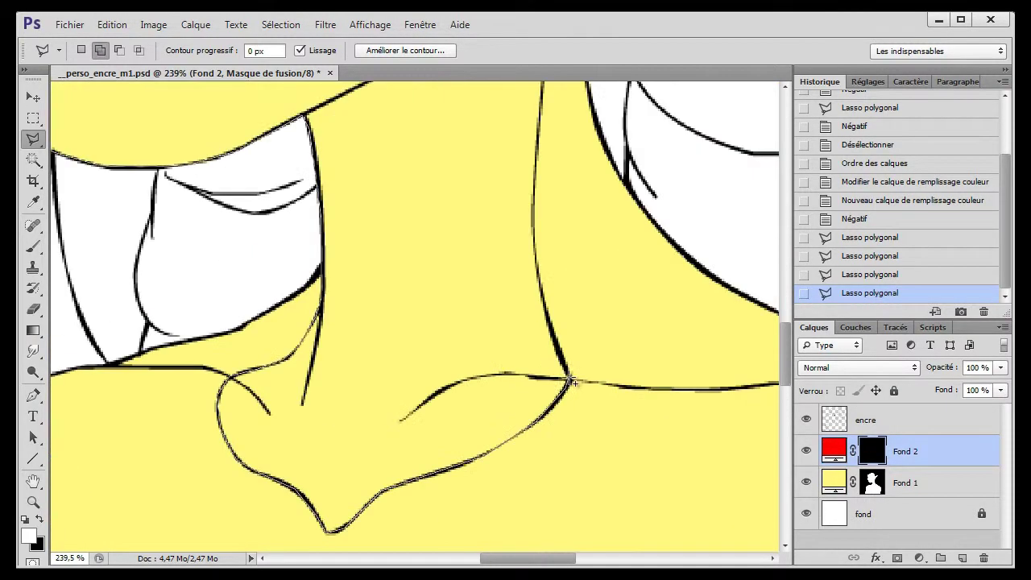
scroll(524, 405, "up", 3)
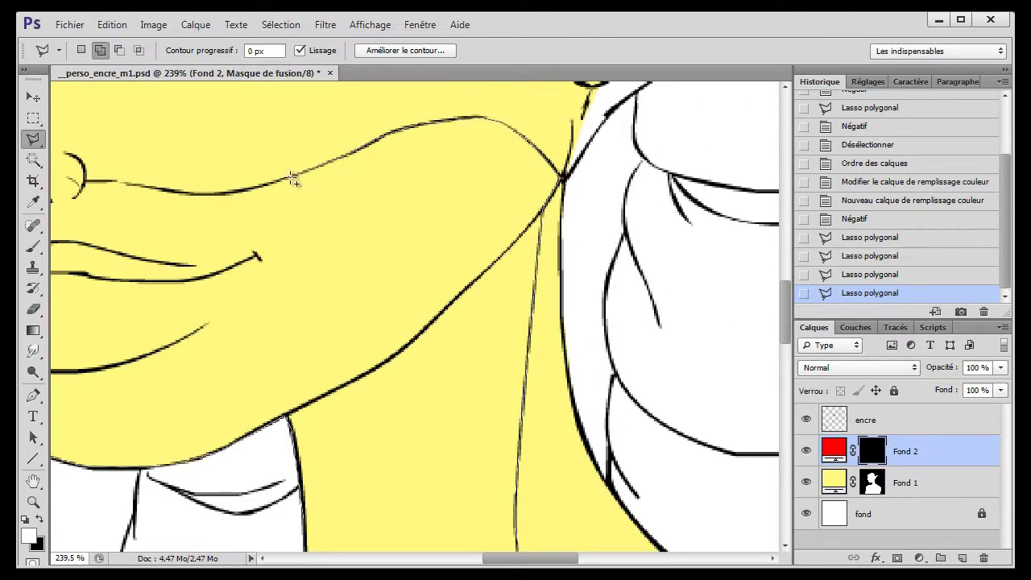
scroll(294, 181, "up", 5)
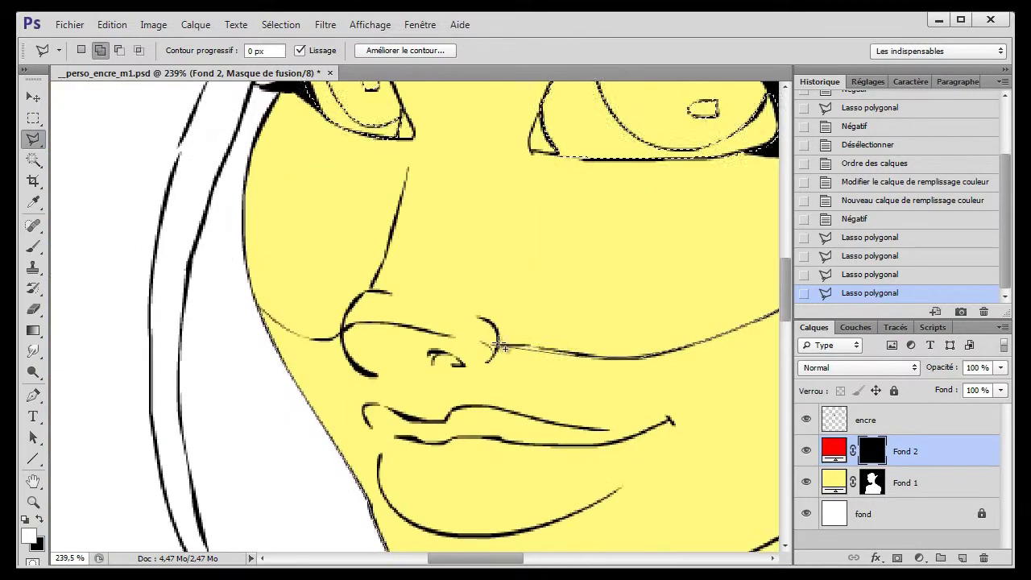
left_click(262, 312)
- Add the neck to the selection
scroll(530, 391, "down", 15)
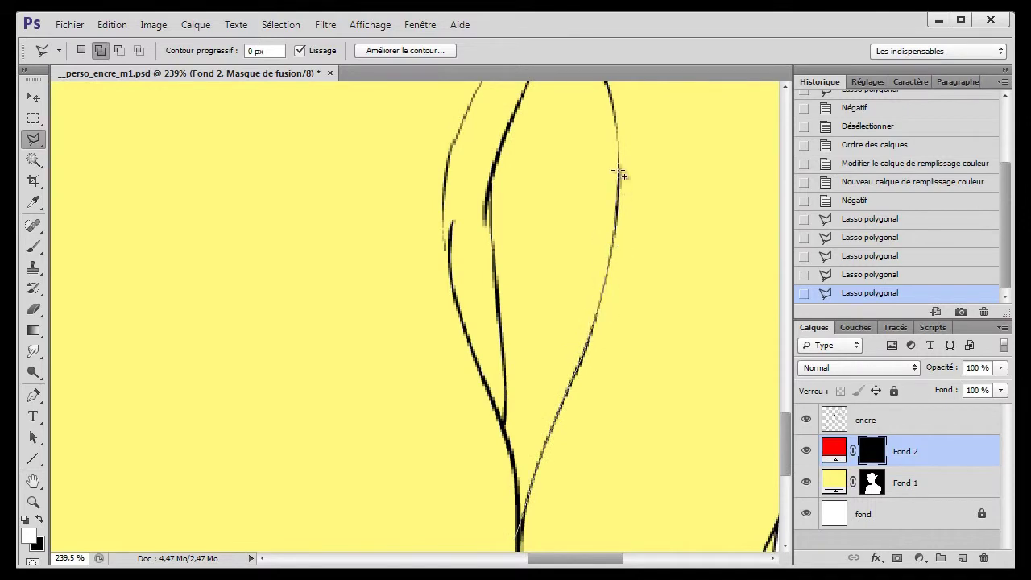
scroll(620, 173, "up", 3)
left_click(493, 487)
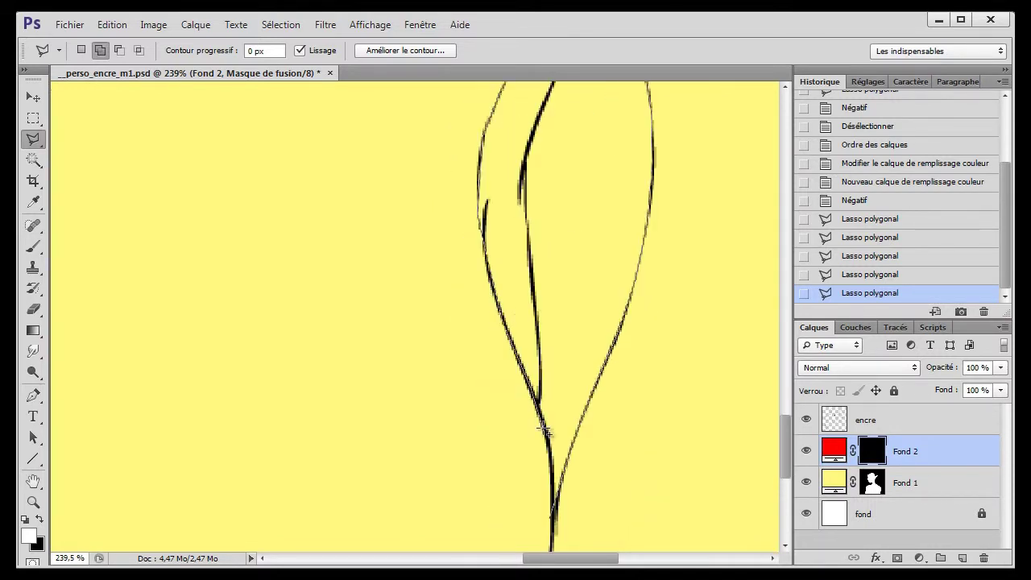
scroll(468, 364, "up", 5)
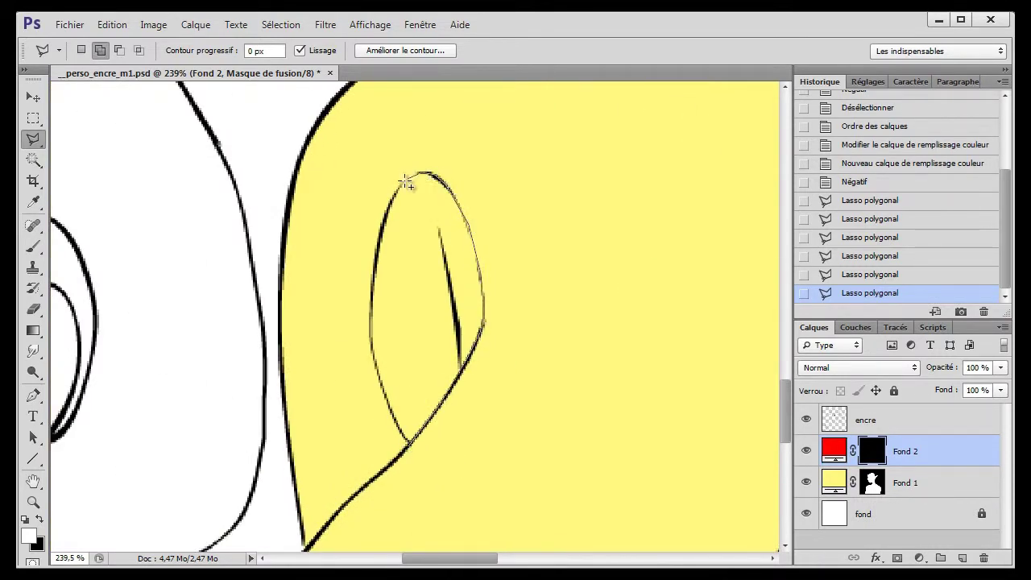
left_click(404, 437)
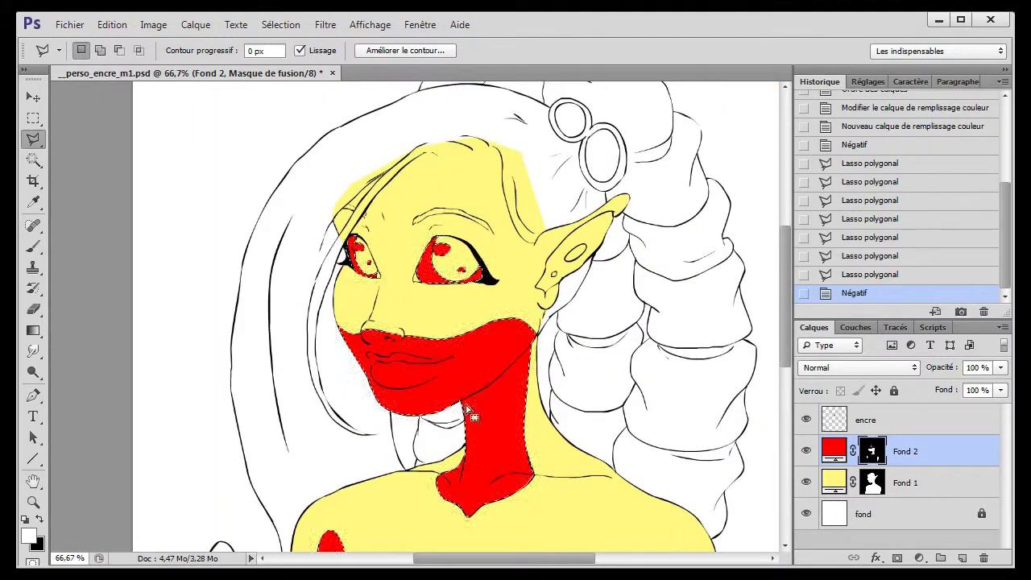
- Add a new red solid-colour fill layer and invert its mask to hide it
left_click(922, 558)
left_click(891, 277)
left_click(748, 336)
key("ctrl+i")
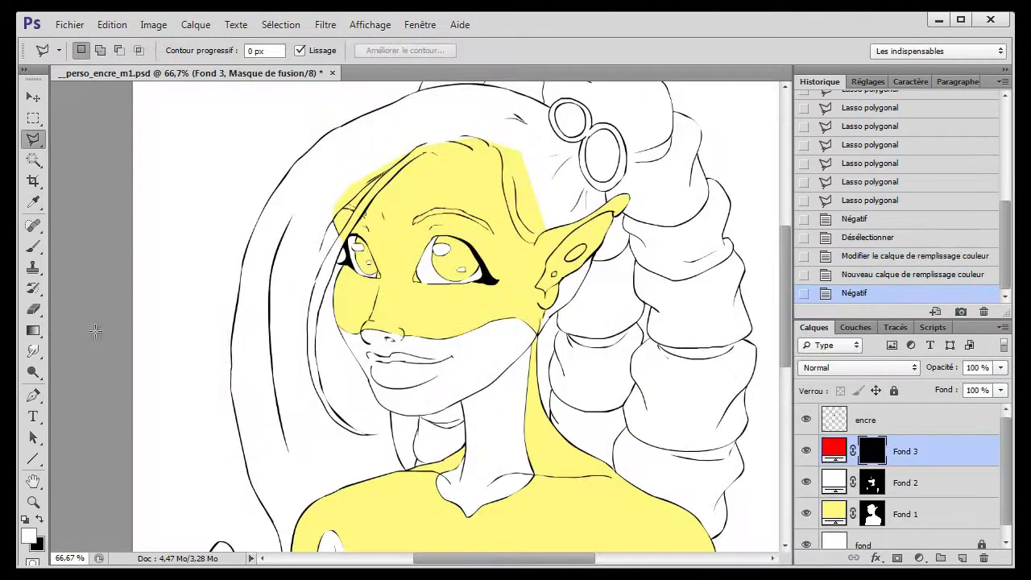
- Zoom in on the eyes and lasso-select both irises
left_click_drag(311, 269, 348, 375)
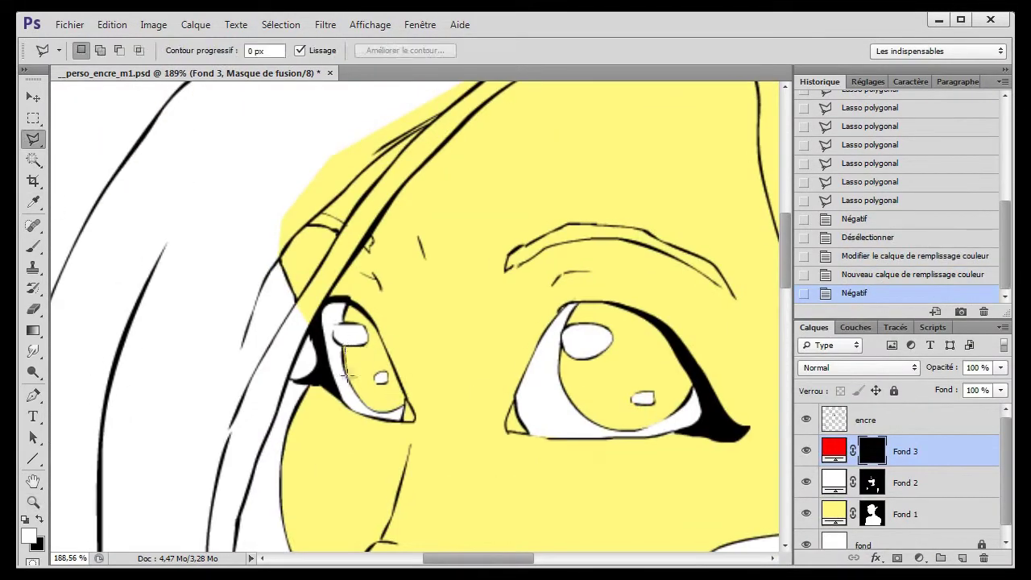
left_click(364, 323)
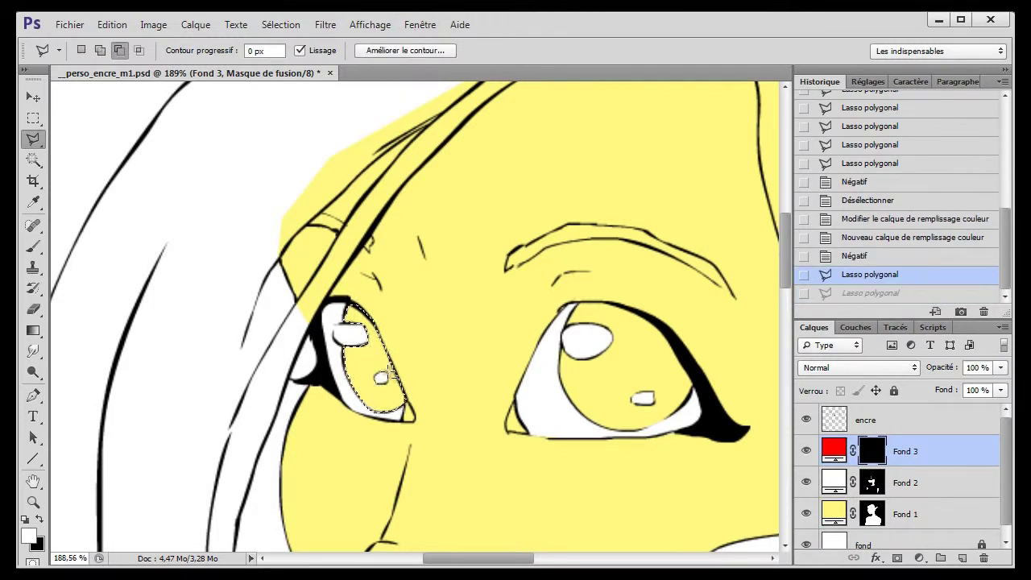
left_click(390, 371)
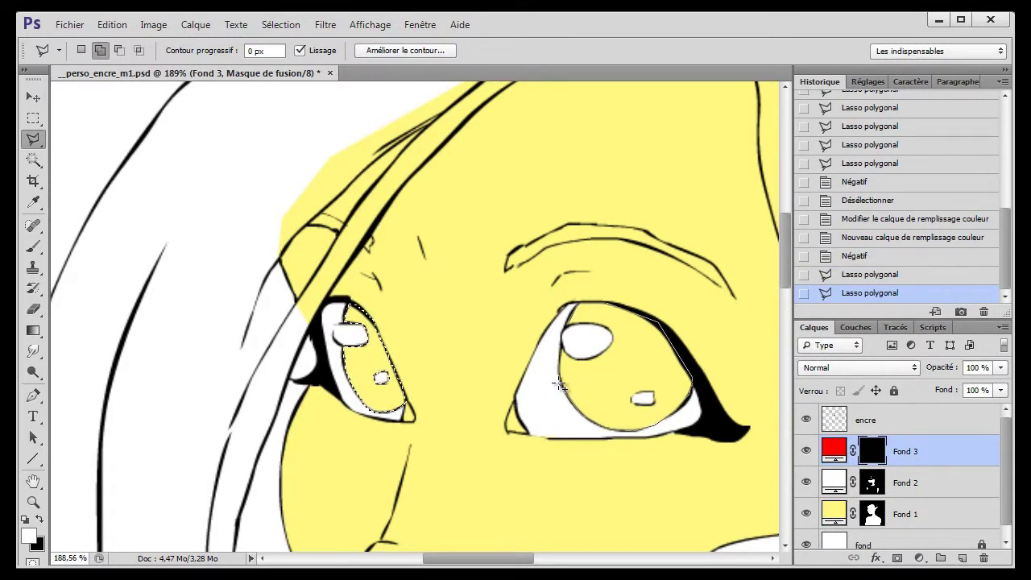
left_click(599, 325)
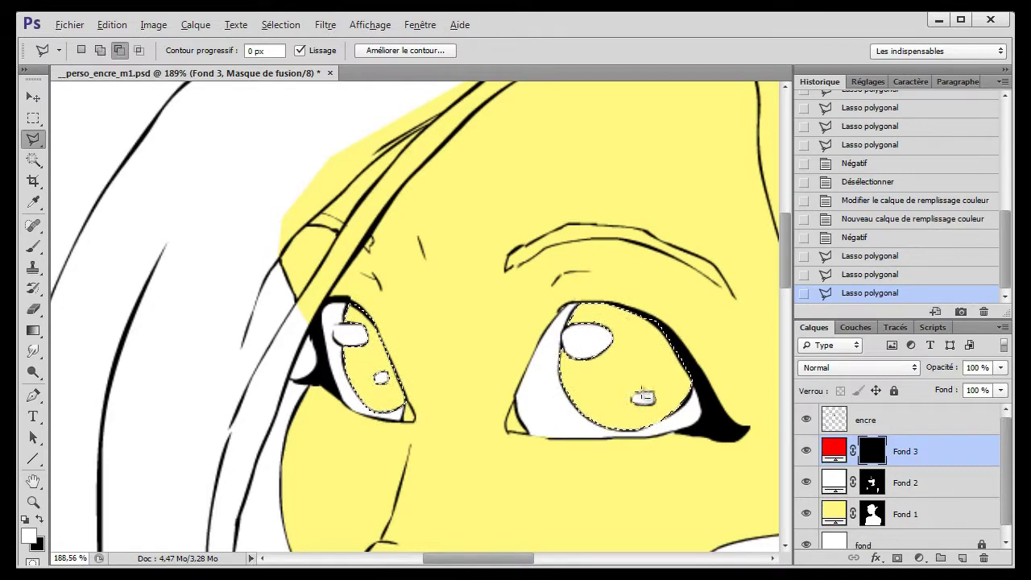
left_click_drag(618, 244, 534, 309)
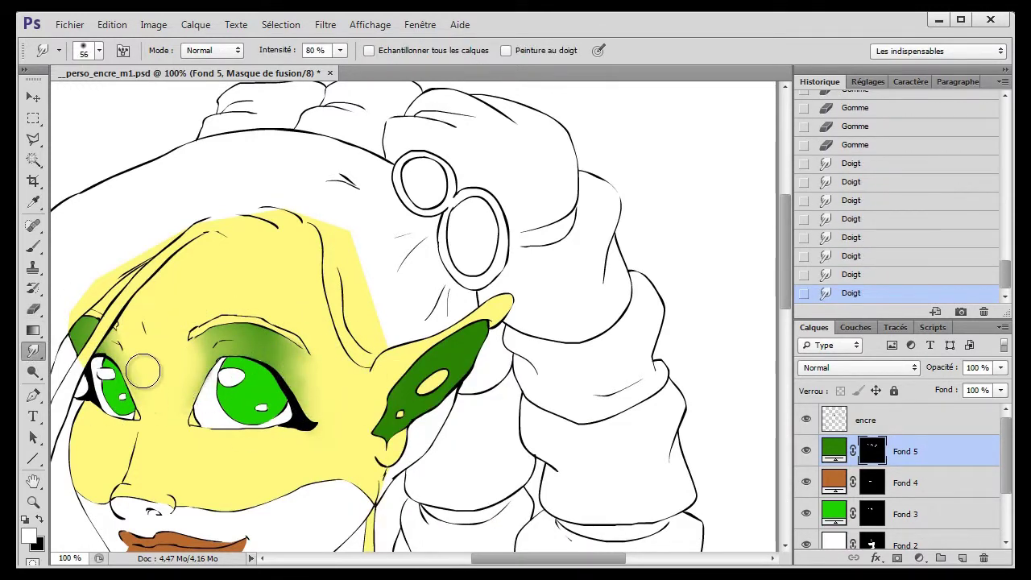
- Zoom in closer on the elf's eyes
left_click(33, 502)
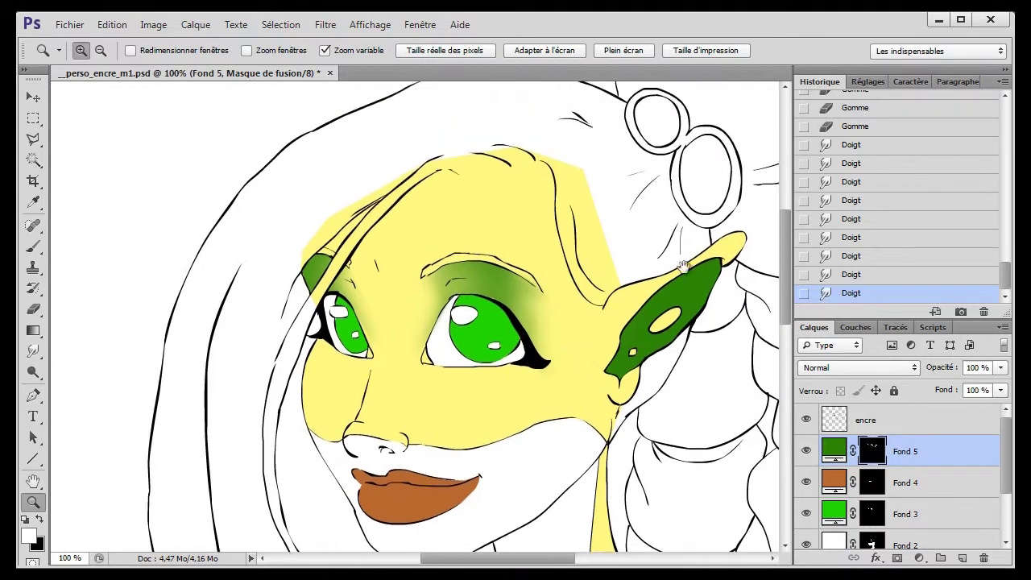
scroll(318, 297, "up", 3)
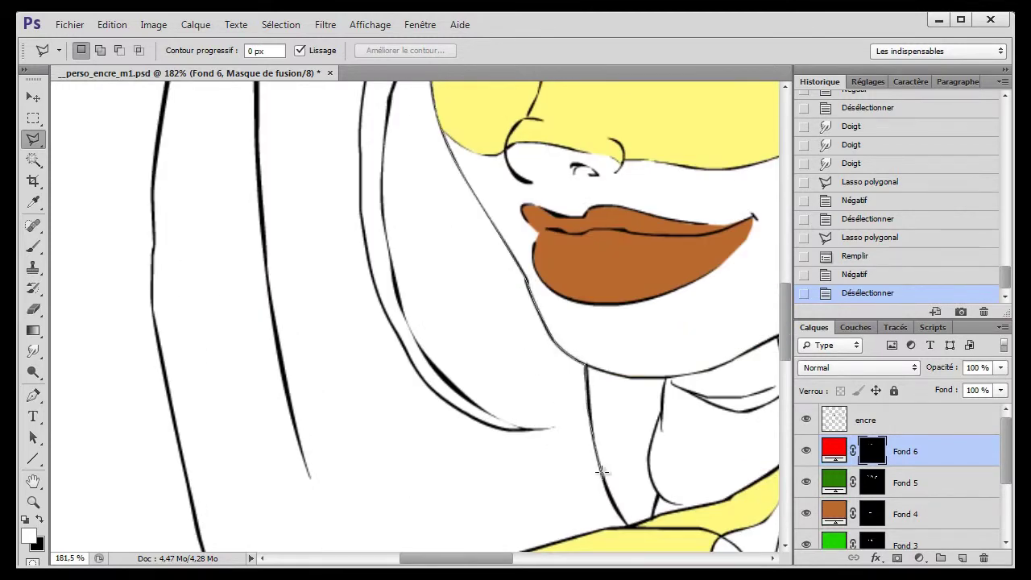
- Pan across the zoomed-in hair, from the strands above the ear to the bun
left_click_drag(601, 472, 702, 311)
left_click_drag(513, 361, 472, 246)
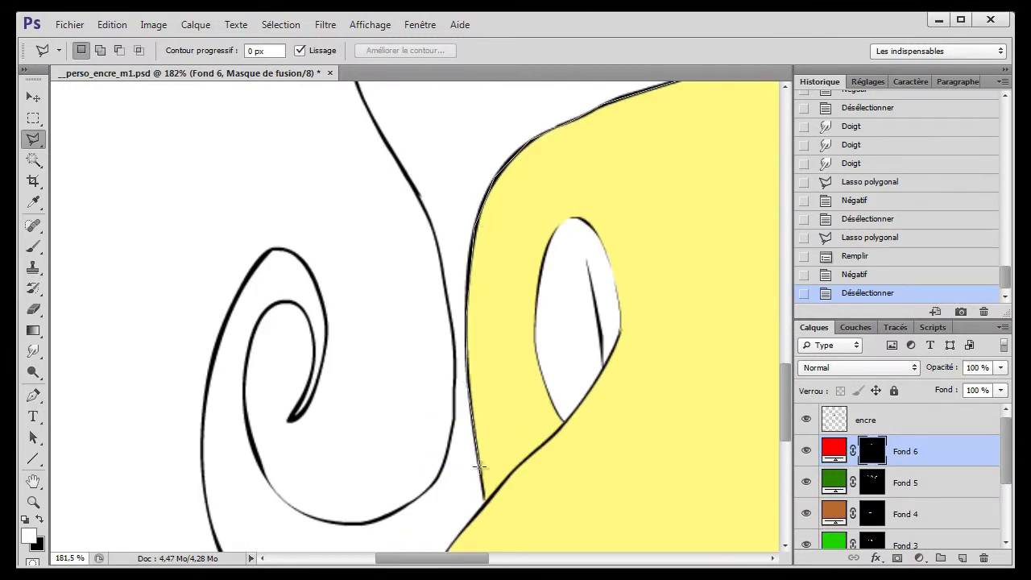
left_click_drag(479, 466, 523, 396)
scroll(333, 209, "up", 3)
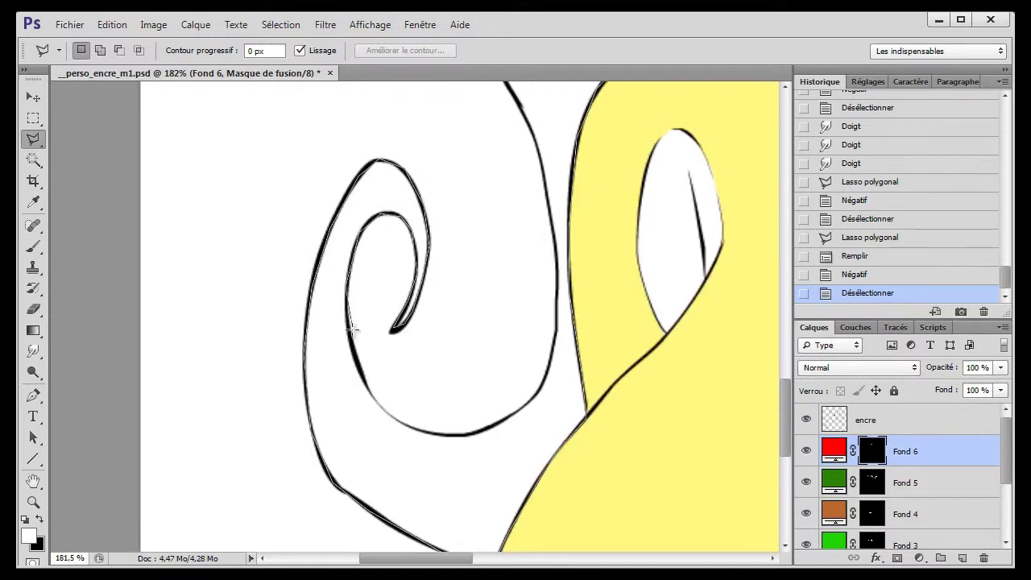
left_click_drag(555, 255, 555, 397)
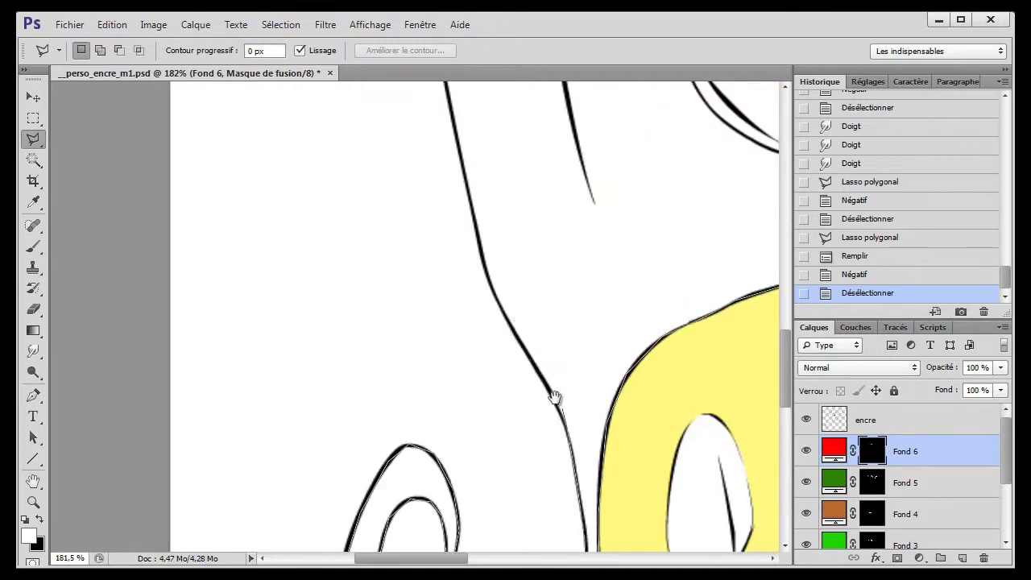
left_click_drag(483, 261, 493, 488)
left_click_drag(492, 340, 456, 443)
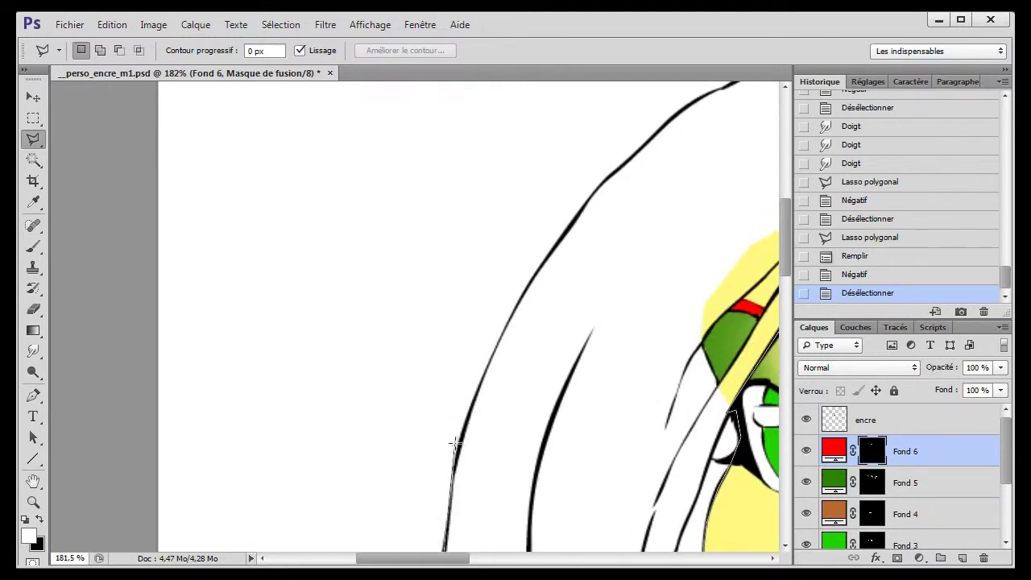
left_click_drag(637, 161, 353, 331)
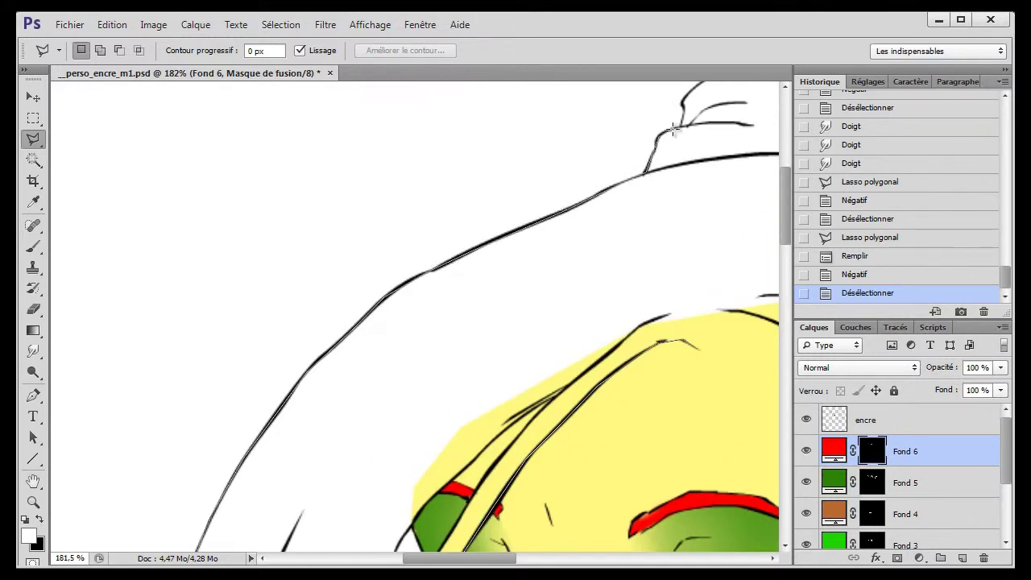
left_click_drag(570, 210, 415, 377)
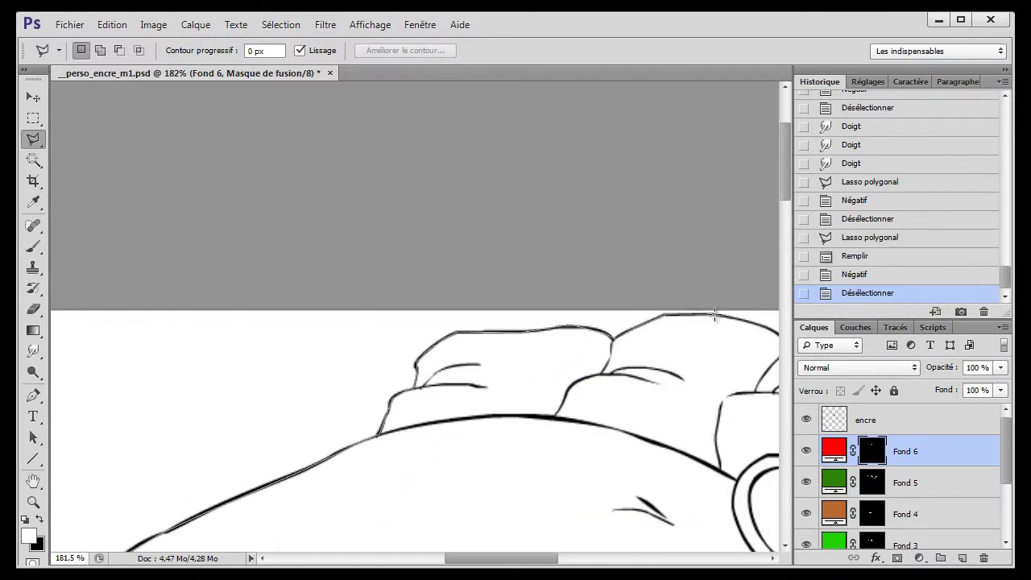
left_click_drag(714, 314, 465, 369)
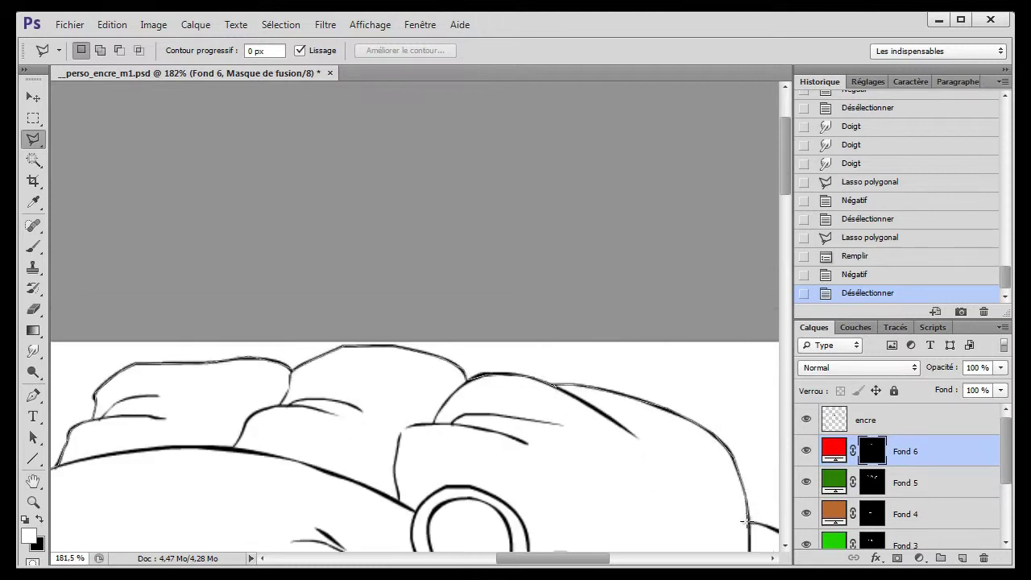
left_click_drag(749, 508, 444, 384)
left_click_drag(472, 502, 484, 278)
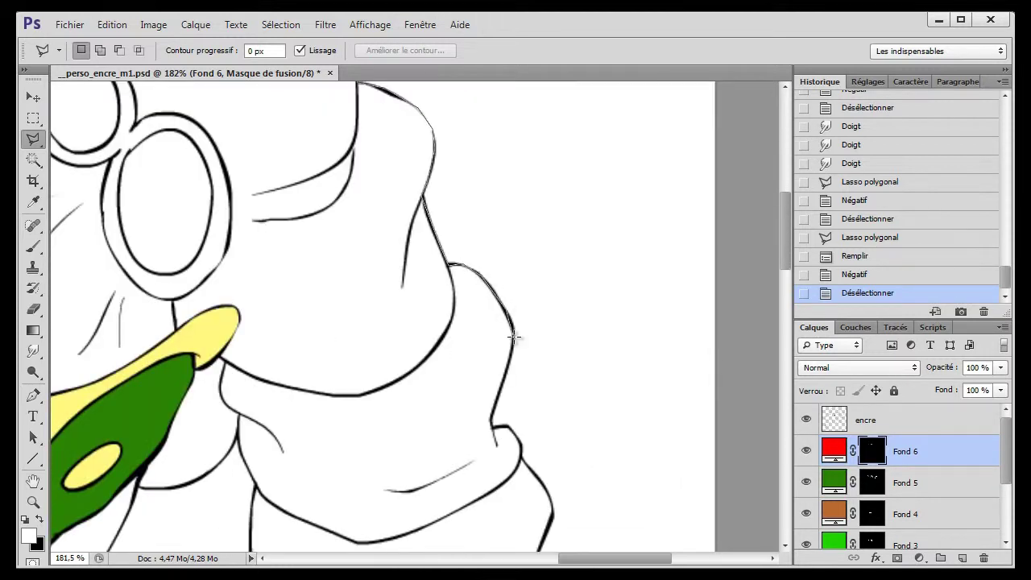
left_click_drag(511, 428, 547, 233)
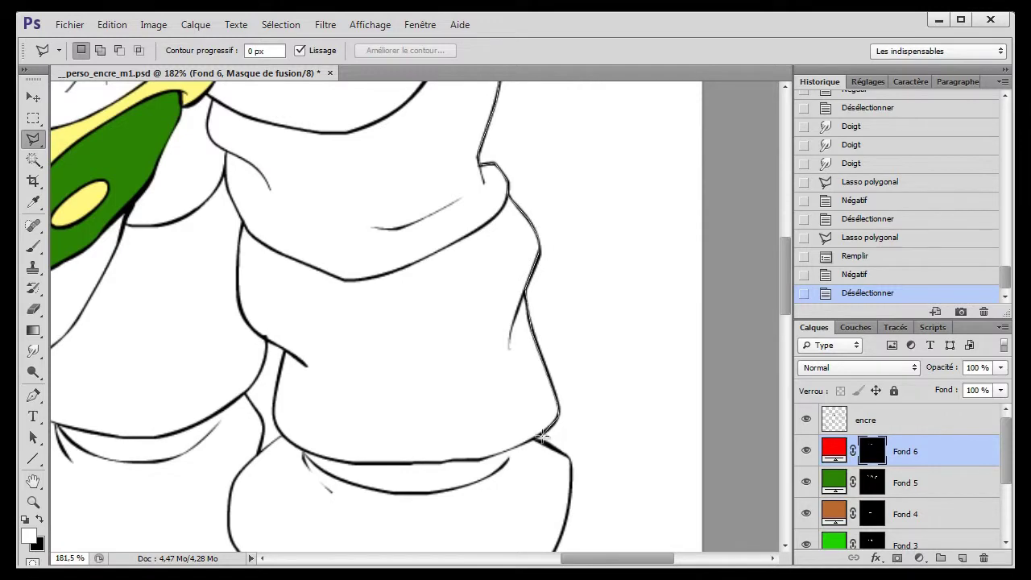
left_click_drag(569, 459, 586, 364)
left_click_drag(570, 431, 608, 379)
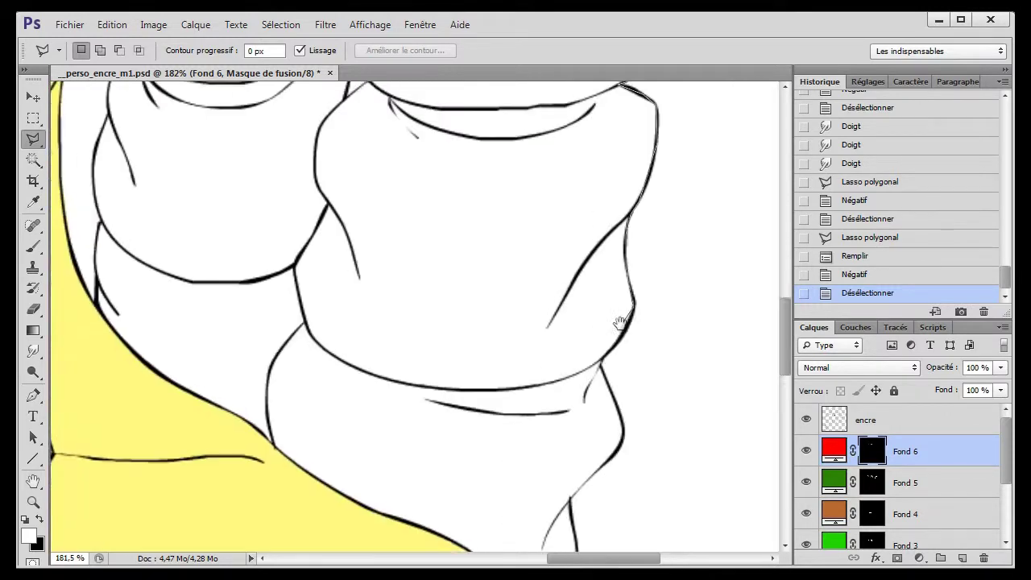
scroll(584, 395, "down", 3)
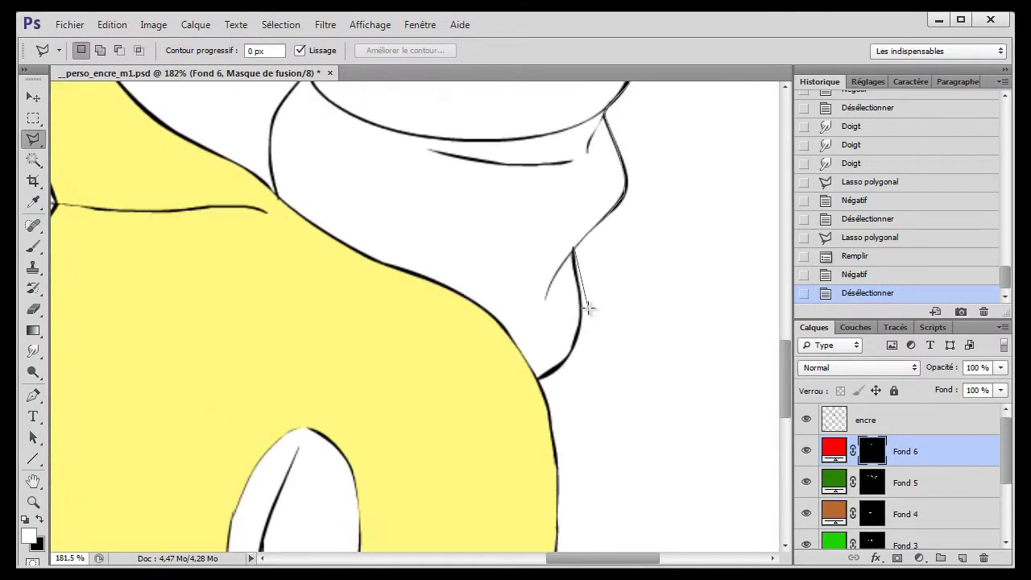
left_click_drag(274, 146, 331, 382)
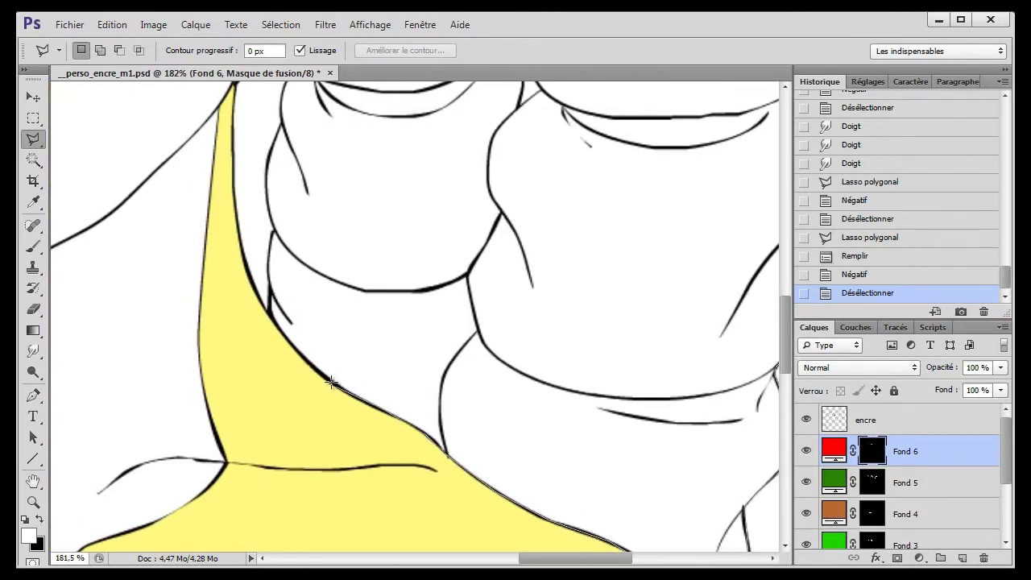
left_click_drag(288, 109, 373, 323)
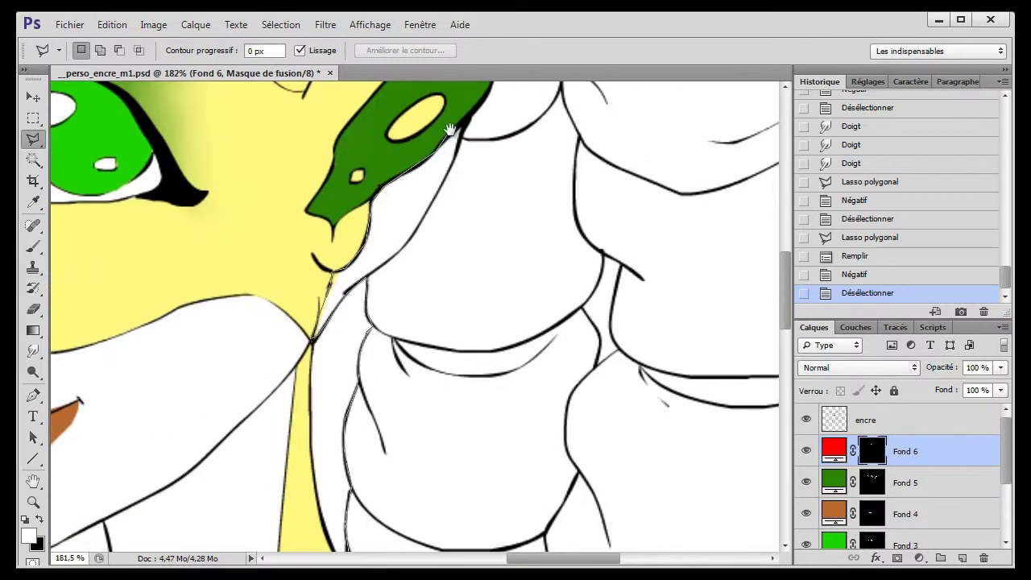
left_click_drag(449, 131, 436, 323)
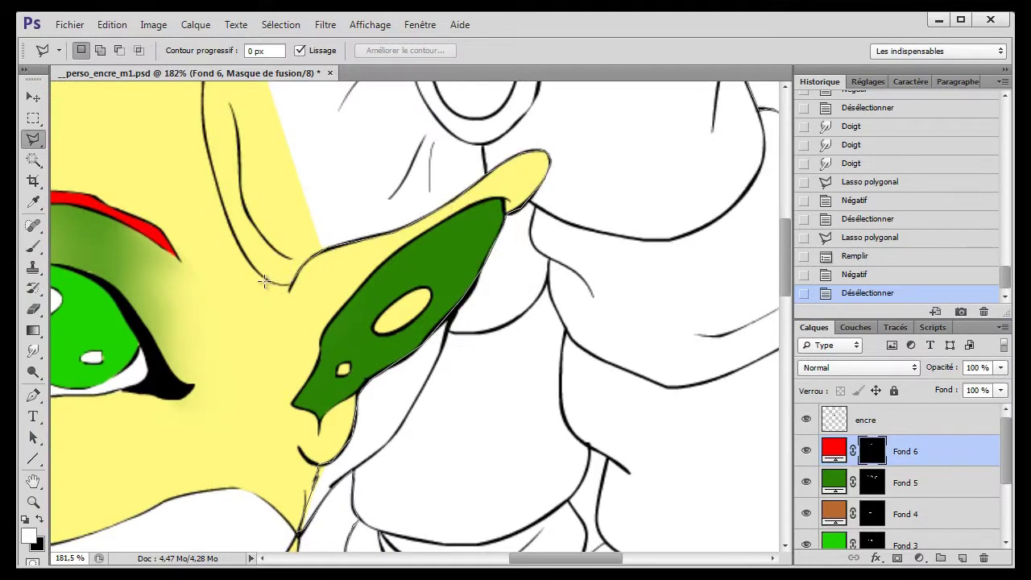
left_click_drag(201, 137, 368, 481)
- Polygonal-lasso the hair outline and cut the face out of the selection
left_click(359, 372)
left_click_drag(359, 372, 197, 179)
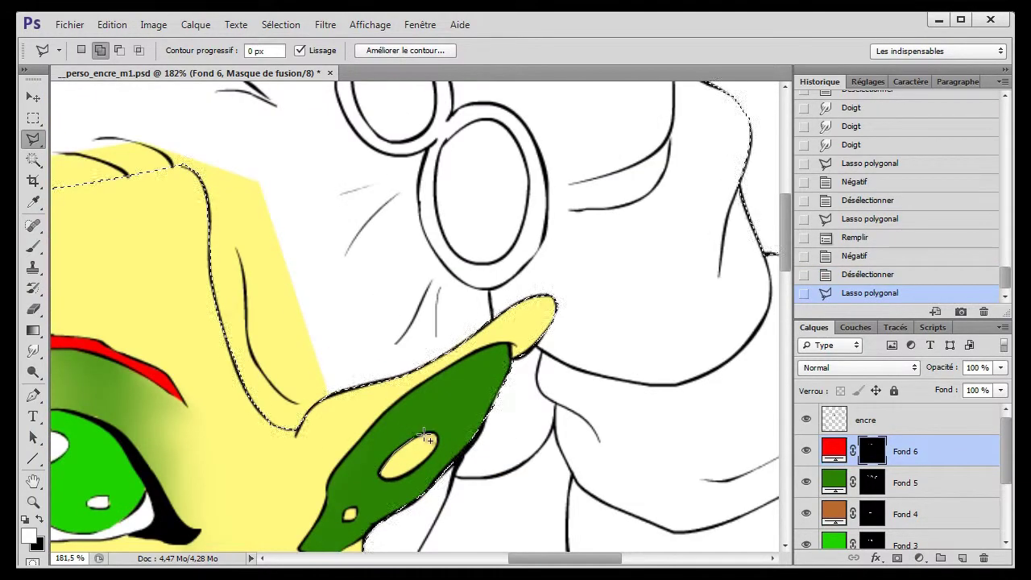
left_click(382, 464, "shift")
left_click(348, 522)
left_click_drag(350, 511, 223, 213)
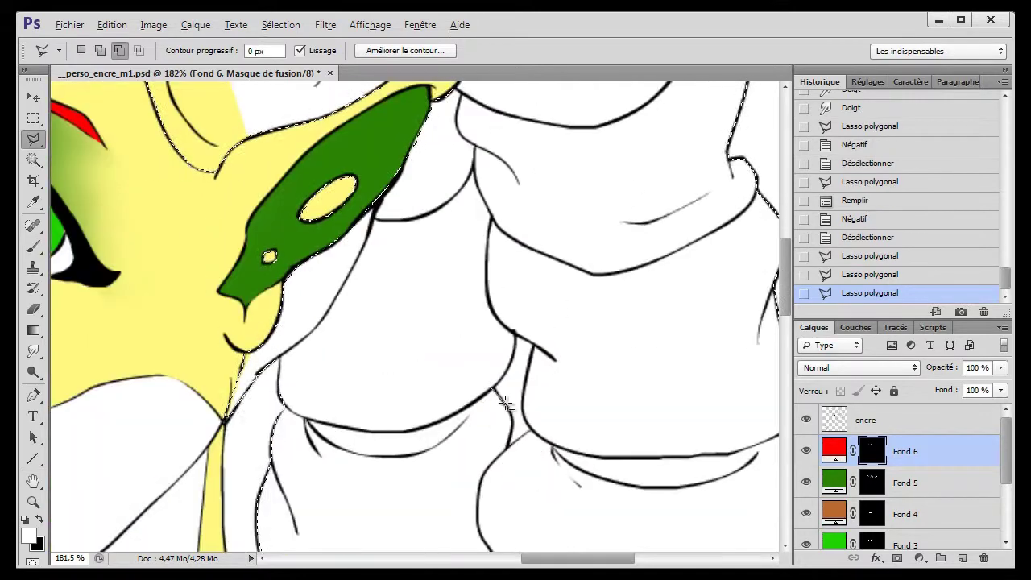
left_click(513, 364)
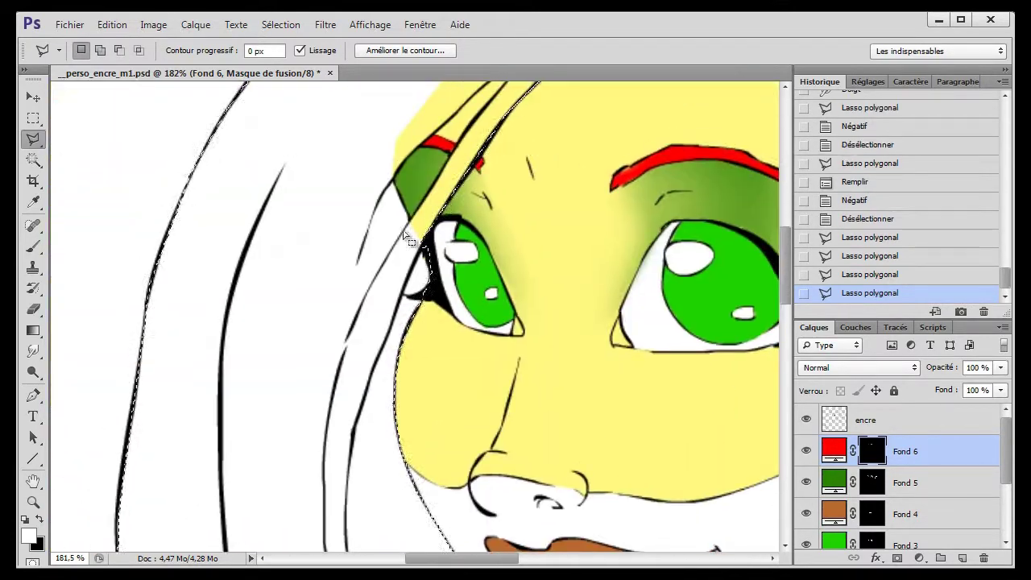
left_click_drag(513, 364, 511, 257)
- Restore the hair selection from History, invert Fond 6's mask inside it, and deselect
key("ctrl+d")
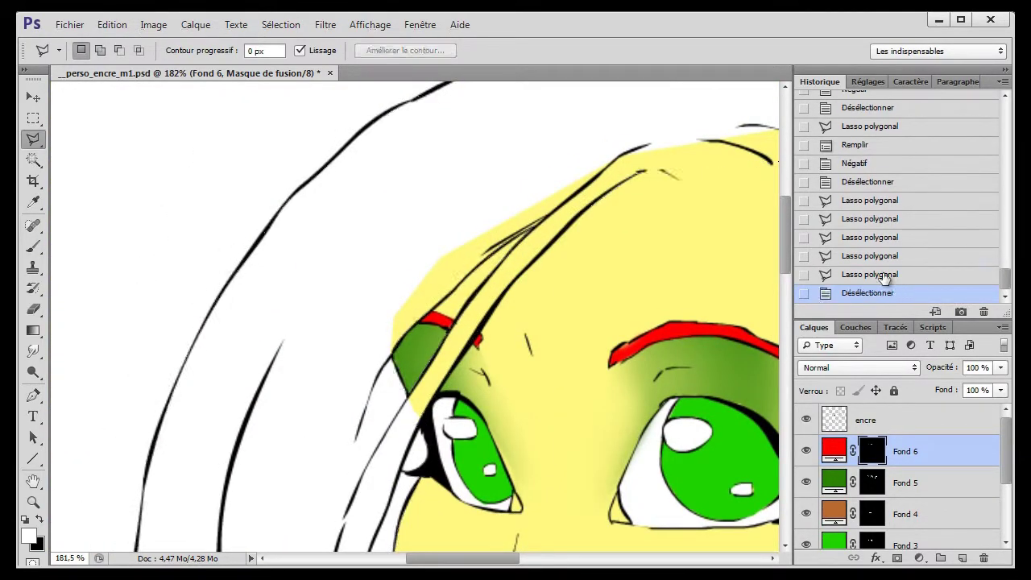
left_click(892, 274)
key("ctrl+plus")
mouse_move(386, 441)
left_mouse_down()
mouse_move(385, 352)
mouse_move(652, 10)
left_mouse_up()
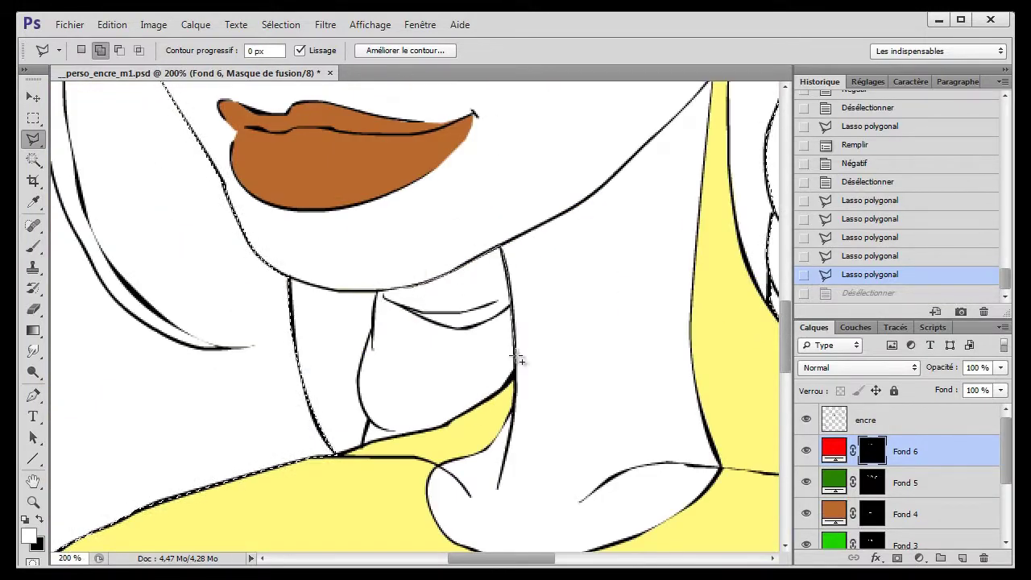
key("ctrl+minus")
key("ctrl+minus")
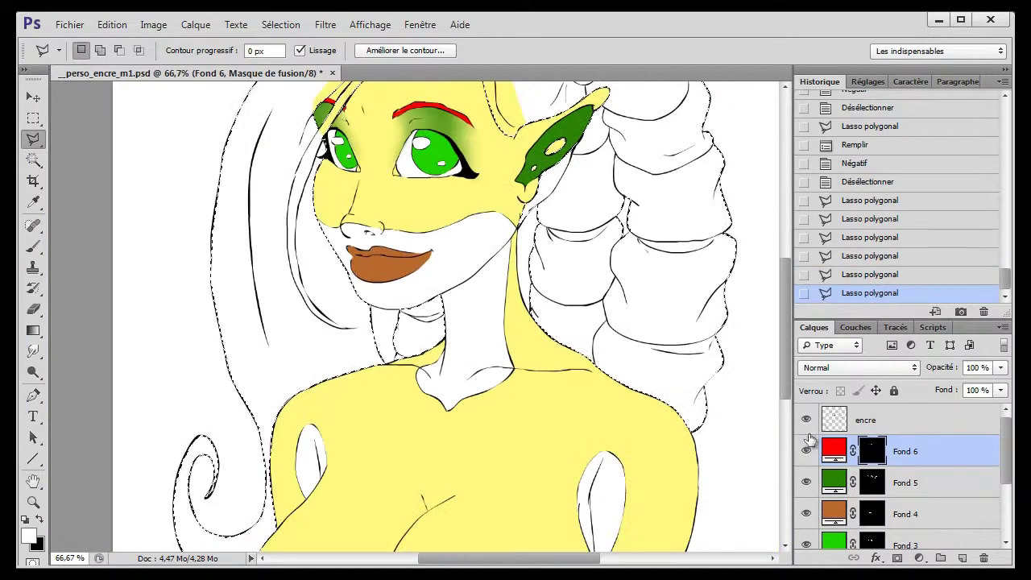
key("ctrl+i")
key("ctrl+d")
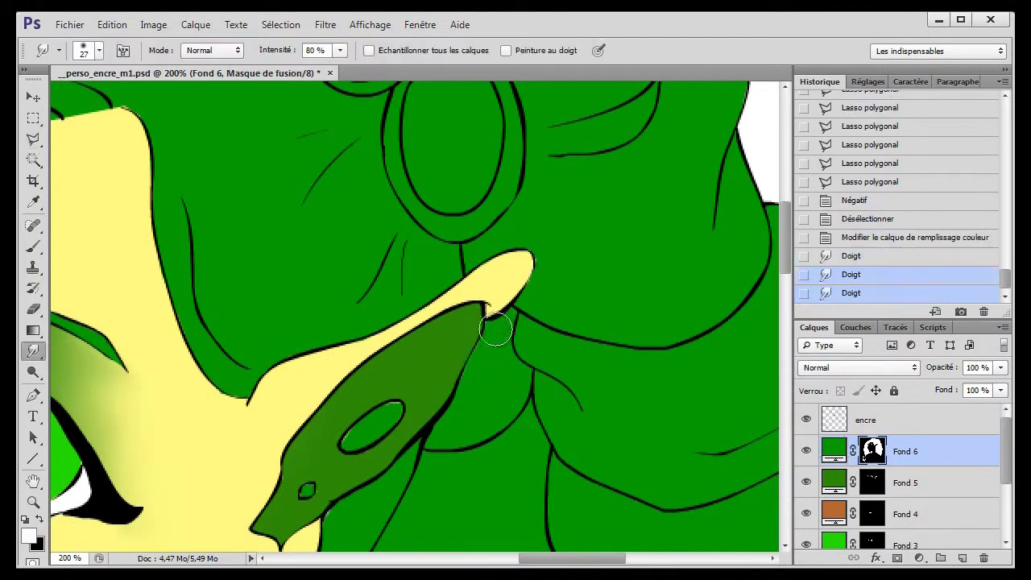
- Smudge the green hair's edge near the eye with a smaller size-17 brush
left_click_drag(496, 328, 569, 311)
right_click(601, 331)
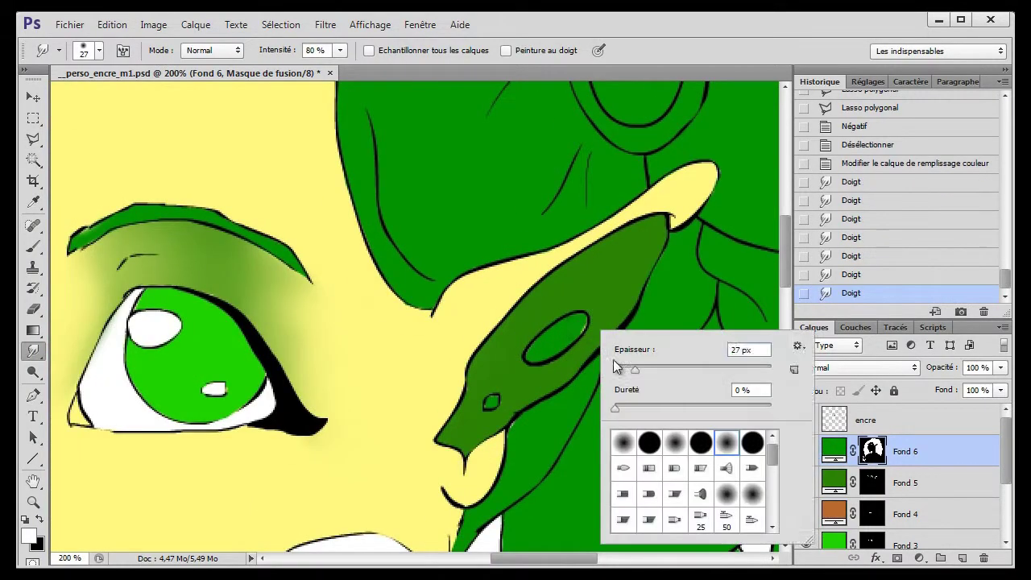
left_click_drag(510, 402, 511, 425)
mouse_move(588, 497)
left_mouse_down()
mouse_move(570, 360)
mouse_move(427, 352)
mouse_move(490, 207)
left_mouse_up()
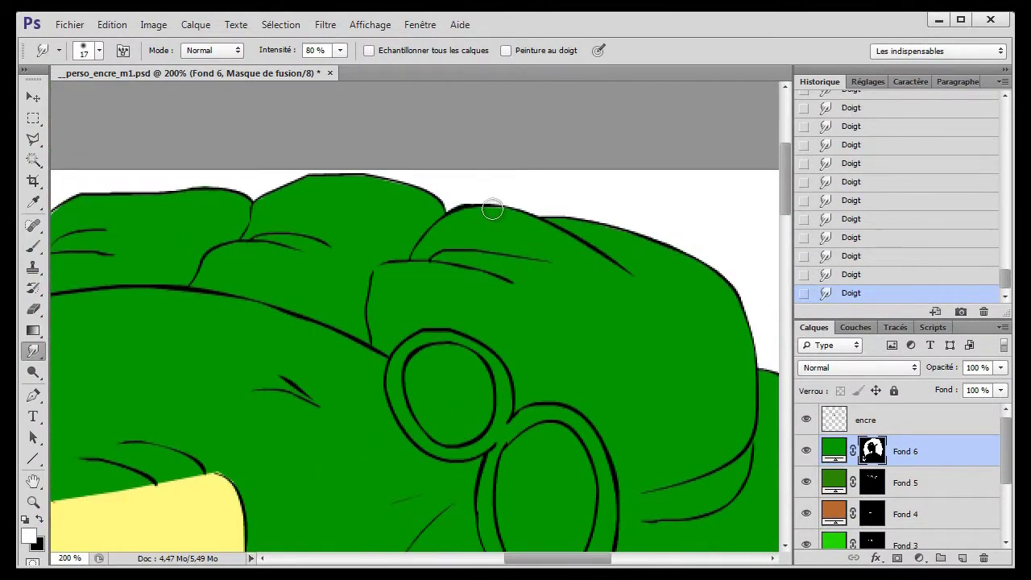
- Add a hidden red fill layer, Fond 7, and begin polygonal-lassoing the hair ornament
key("ctrl+i")
left_click_drag(386, 291, 193, 163)
key("l")
left_click(288, 320)
left_click(260, 327)
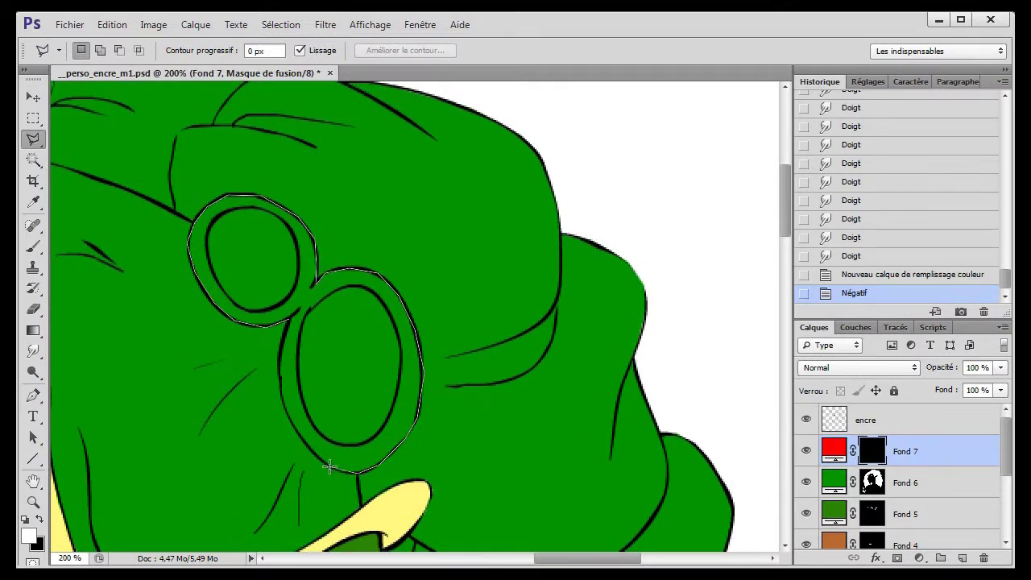
- Reveal Fond 7 inside the ornament outline and set its colour to grey
double_click(276, 361)
key("ctrl+i")
key("ctrl+d")
double_click(834, 451)
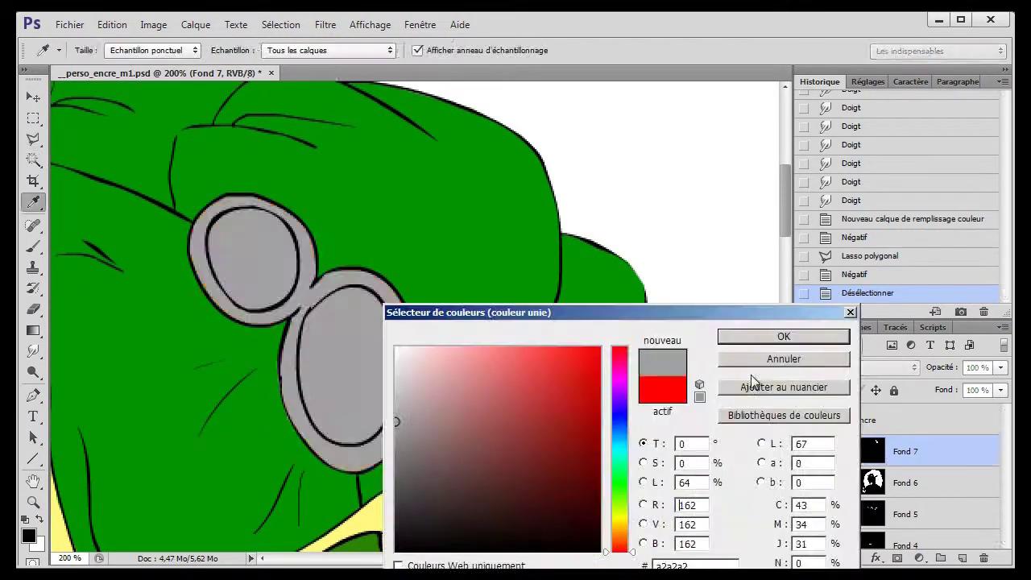
key("Return")
- Add red fill layer Fond 8 and magic-wand both gems, grown slightly, into its mask
left_click(748, 336)
key("ctrl+i")
key("w")
left_click(866, 420)
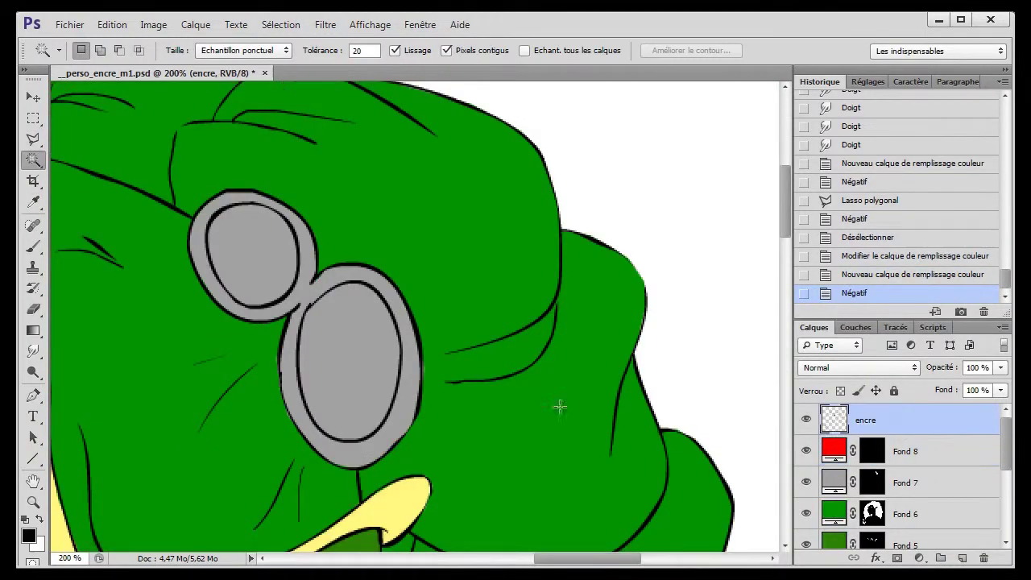
left_click(350, 363)
left_click(281, 25)
left_click(161, 215)
key("Return")
left_click(906, 451)
key("ctrl+i")
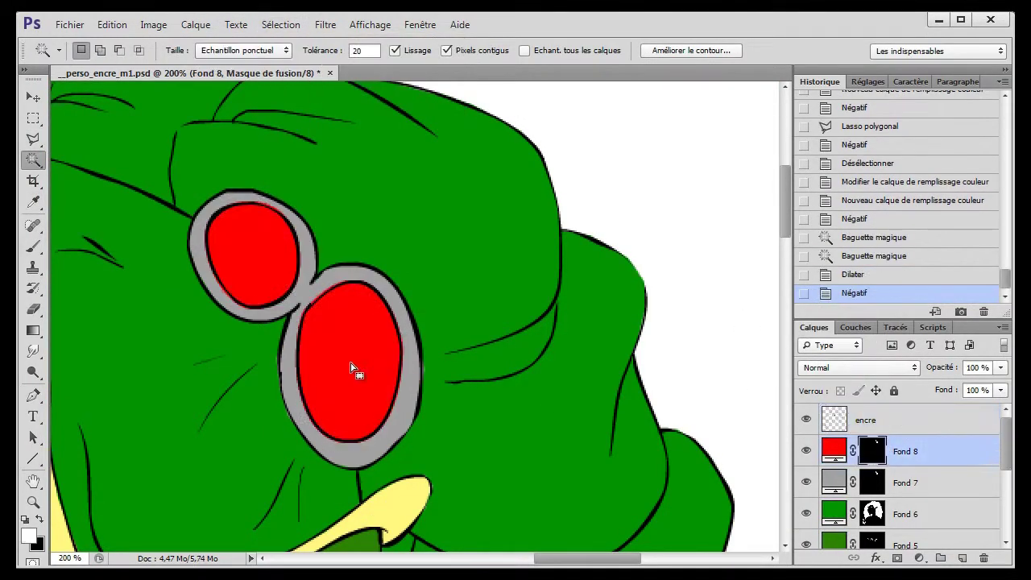
key("ctrl+d")
- Smooth the ornament edges, recolour the gems purple, and save the document
left_click(33, 352)
left_click_drag(306, 306, 336, 275)
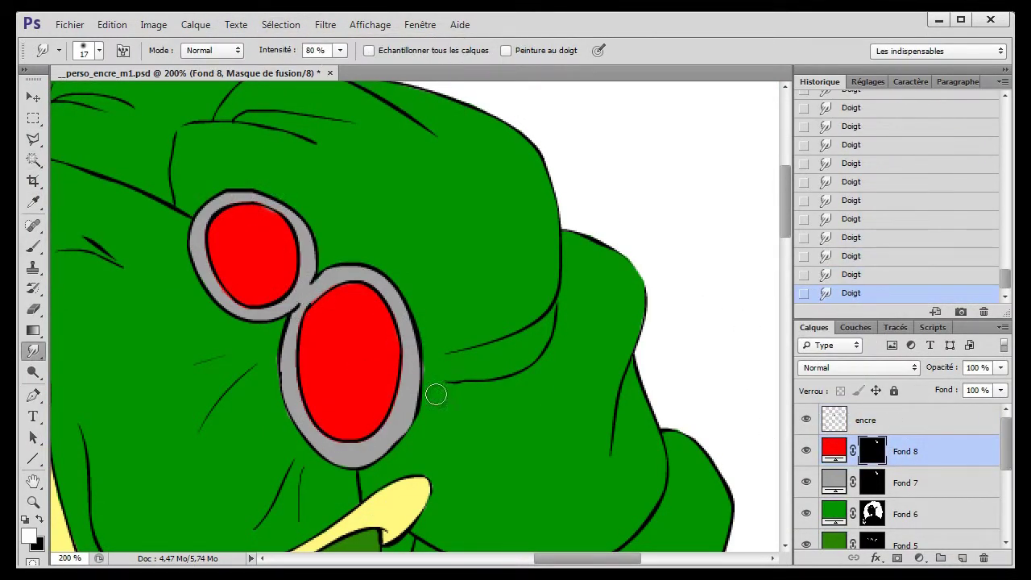
double_click(835, 451)
left_click(617, 358)
left_click(771, 336)
key("z")
scroll(559, 258, "down", 5)
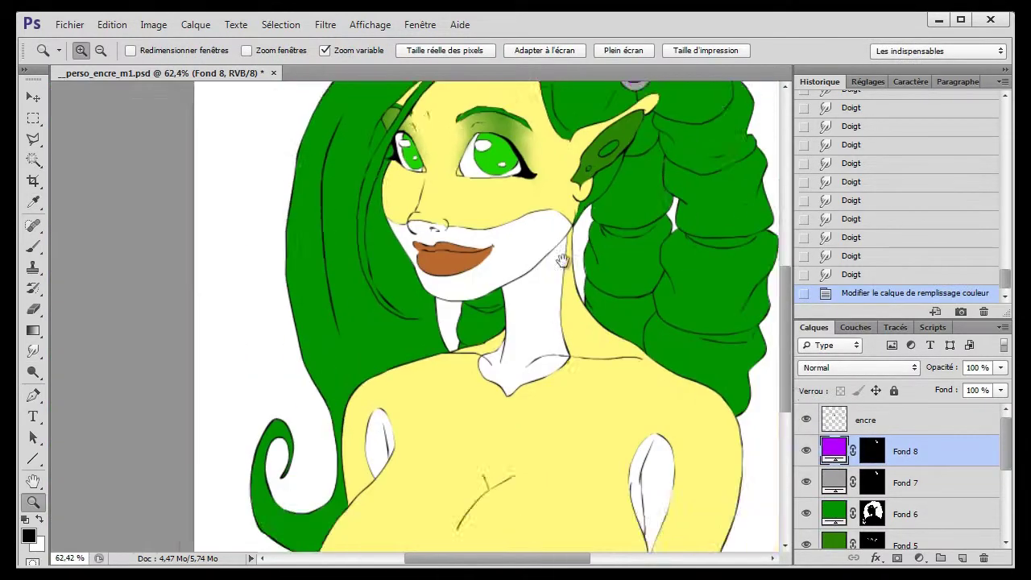
key("ctrl+s")
left_click(944, 478, "shift")
- Group the colour fill layers and name the group Flat
key("ctrl+g")
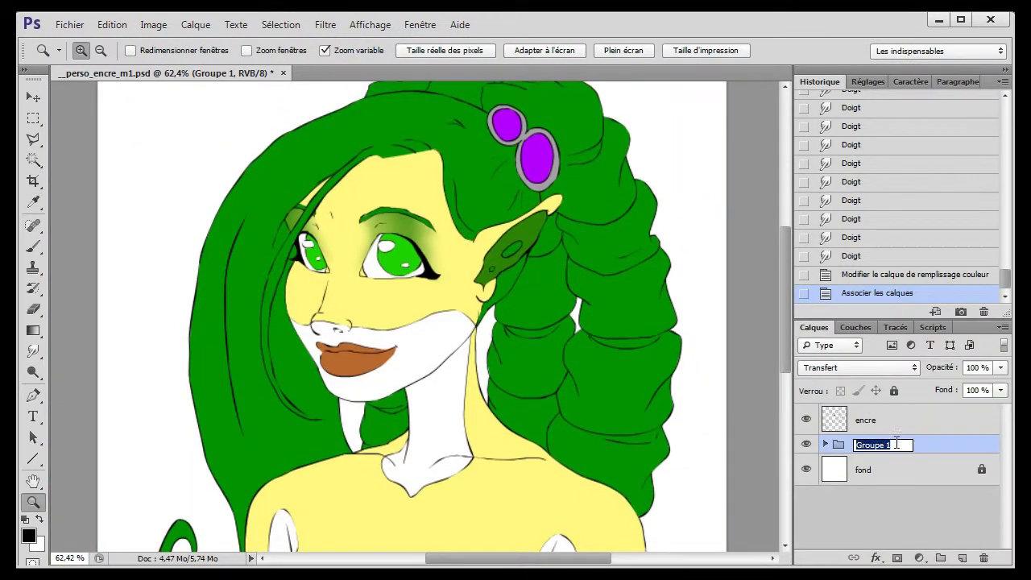
key("f")
key("f")
type("f")
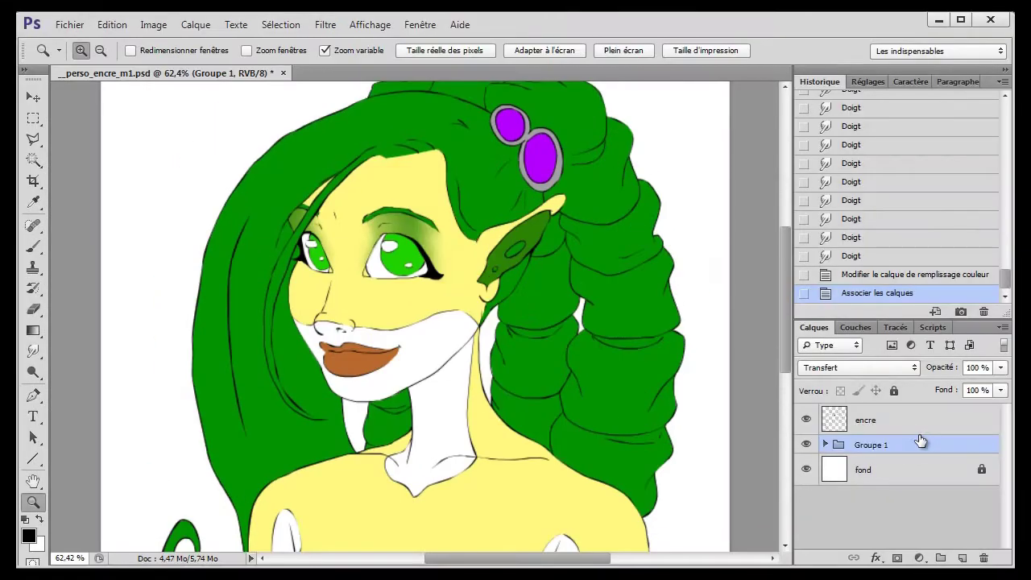
type("t")
key("Return")
- Add a purple fill layer, Fond 9, set to Multiply at 61% opacity
left_click(919, 558)
left_click(886, 269)
left_click(620, 383)
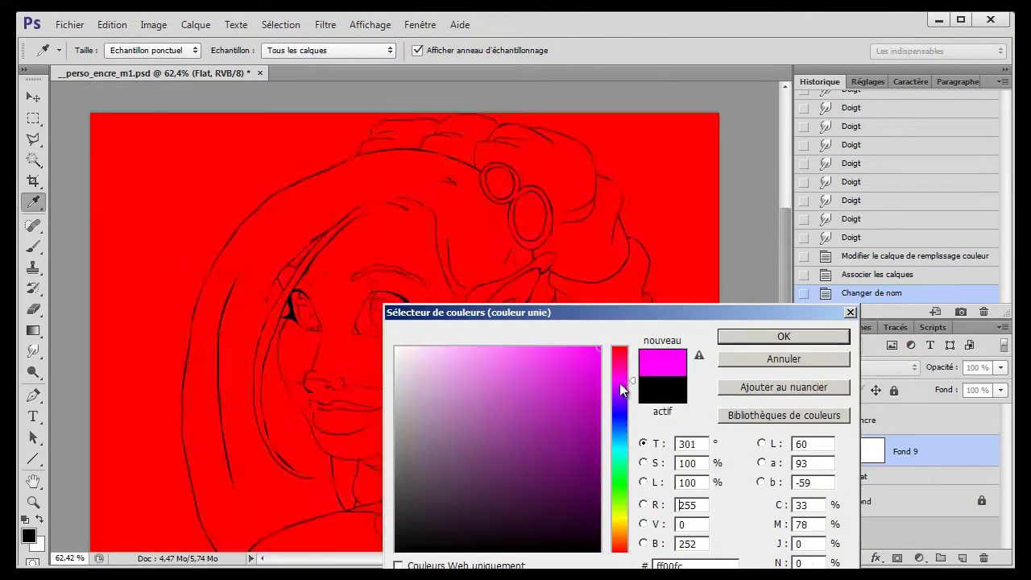
left_click(757, 336)
key("shift+alt+m")
key("6")
key("1")
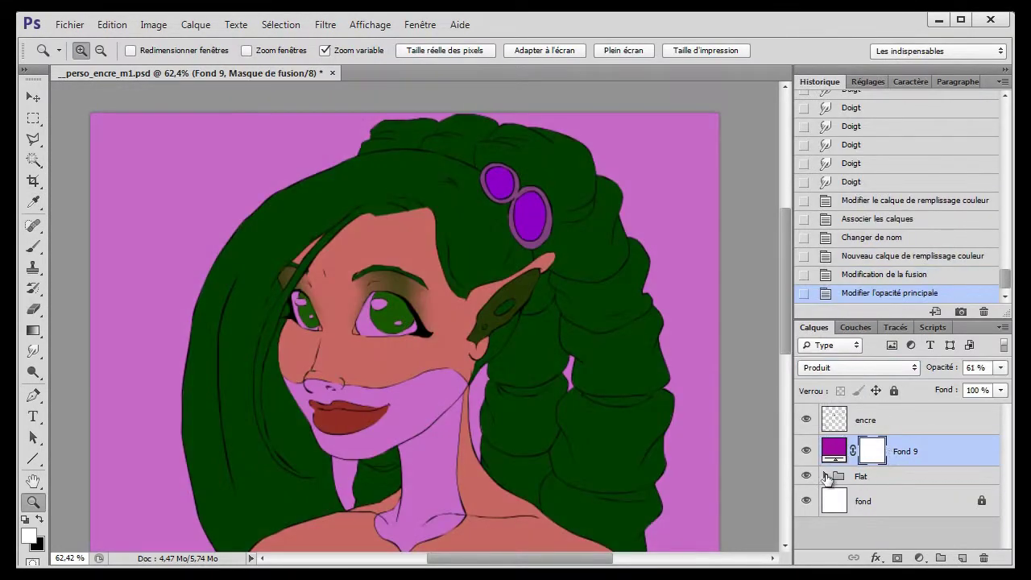
- Limit Fond 9's mask to the elf's colour areas and brush a lit patch beside the nose
left_click(825, 476)
left_click(886, 411, "ctrl")
left_click(886, 439, "ctrl+shift")
scroll(886, 468, "up", 3)
left_click(885, 467, "ctrl+shift")
left_click(885, 500, "ctrl+shift")
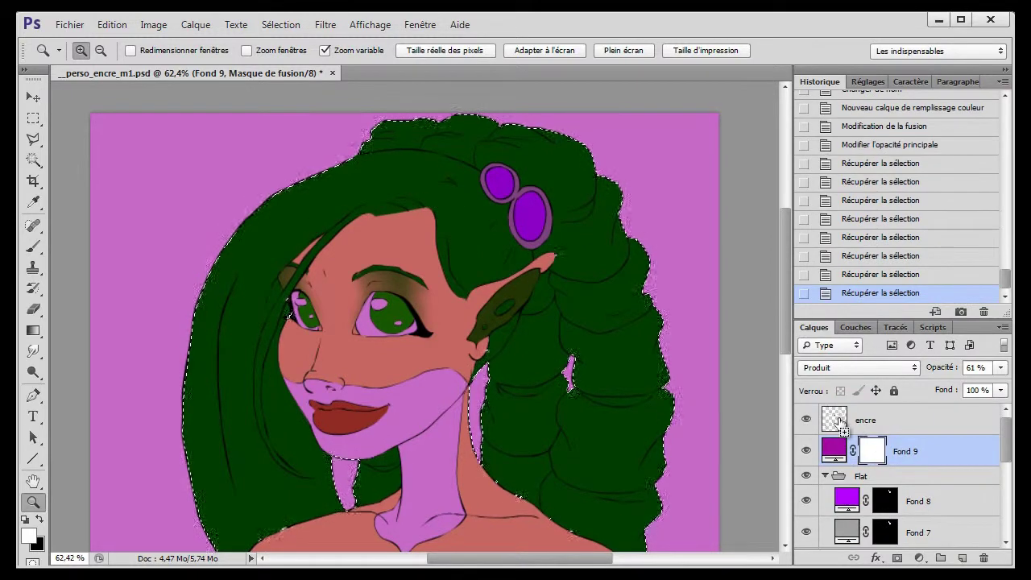
key("ctrl+i")
key("ctrl+d")
key("ctrl+i")
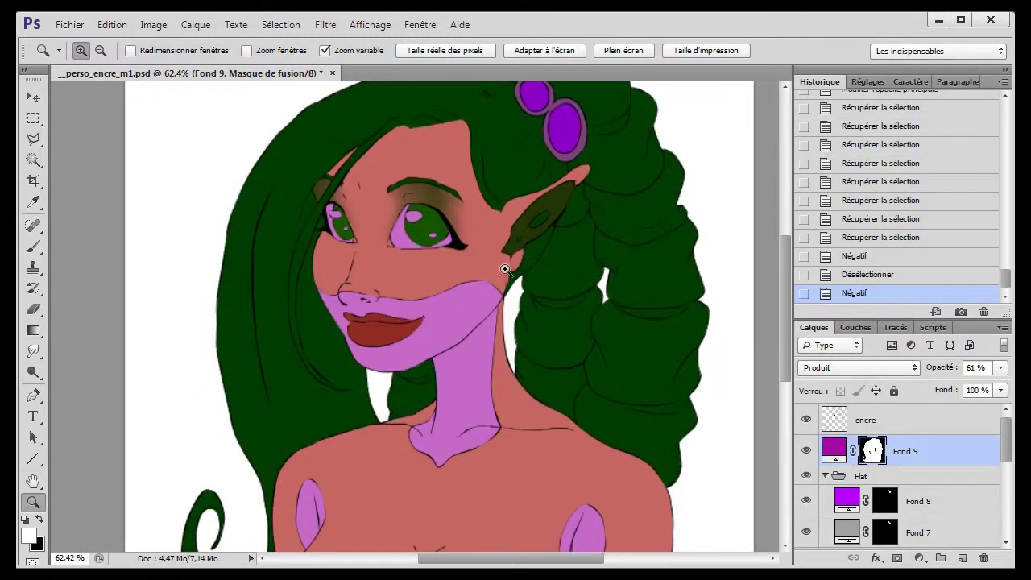
left_click(33, 246)
left_click_drag(443, 327, 380, 354)
- Paint light onto the nose side, forehead and left cheek in Fond 9's mask
right_click(393, 322)
key("Escape")
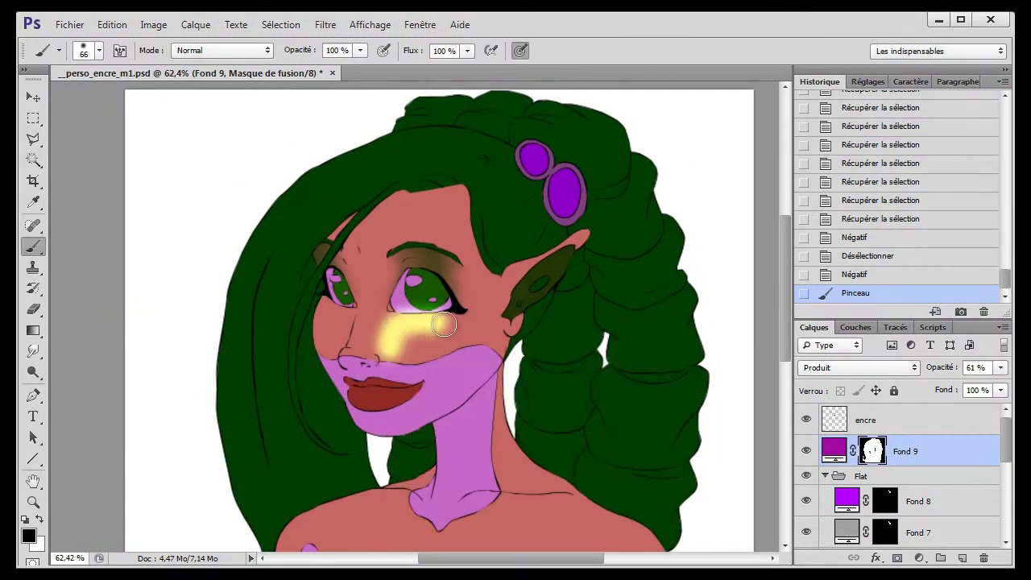
left_click_drag(443, 324, 403, 294)
right_click(388, 322)
left_click_drag(439, 365, 421, 365)
key("Return")
mouse_move(359, 351)
left_mouse_down()
mouse_move(362, 249)
mouse_move(397, 226)
mouse_move(461, 226)
left_mouse_up()
mouse_move(345, 314)
left_mouse_down()
mouse_move(330, 325)
mouse_move(350, 398)
left_mouse_up()
- With a size-66 brush at 55% opacity, lighten shading on the ear, cheek and left hair
right_click(378, 352)
type("27")
key("Return")
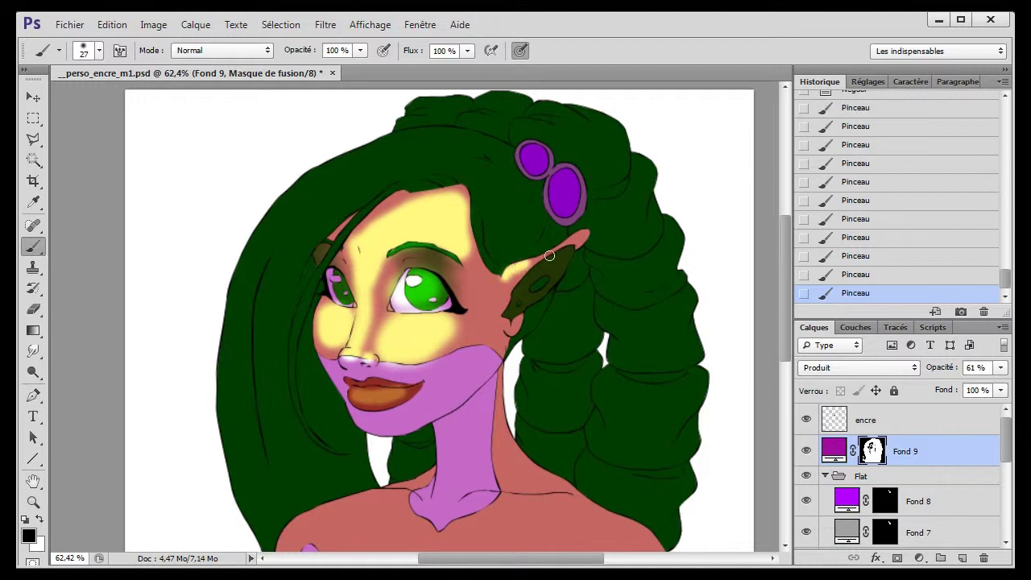
right_click(549, 256)
type("12")
key("Return")
right_click(508, 322)
type("66")
key("Return")
key("5")
key("5")
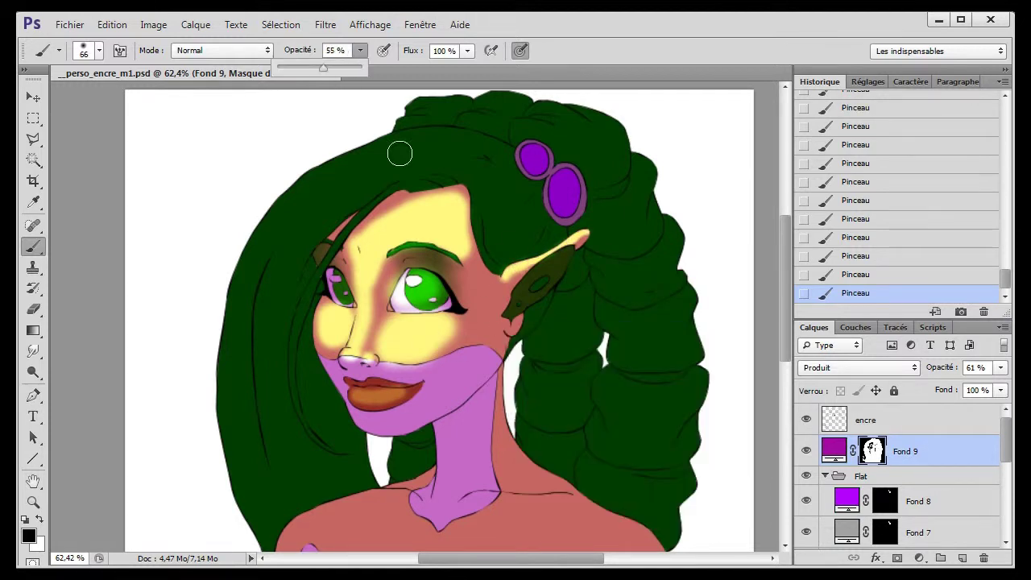
left_click_drag(560, 304, 507, 290)
mouse_move(476, 339)
left_mouse_down()
mouse_move(419, 355)
mouse_move(336, 256)
left_mouse_up()
- Smudge the hair edge by the cheek, then brighten the top-left hair at brush size 89
left_click_drag(33, 350, 80, 385)
left_click_drag(310, 302, 315, 367)
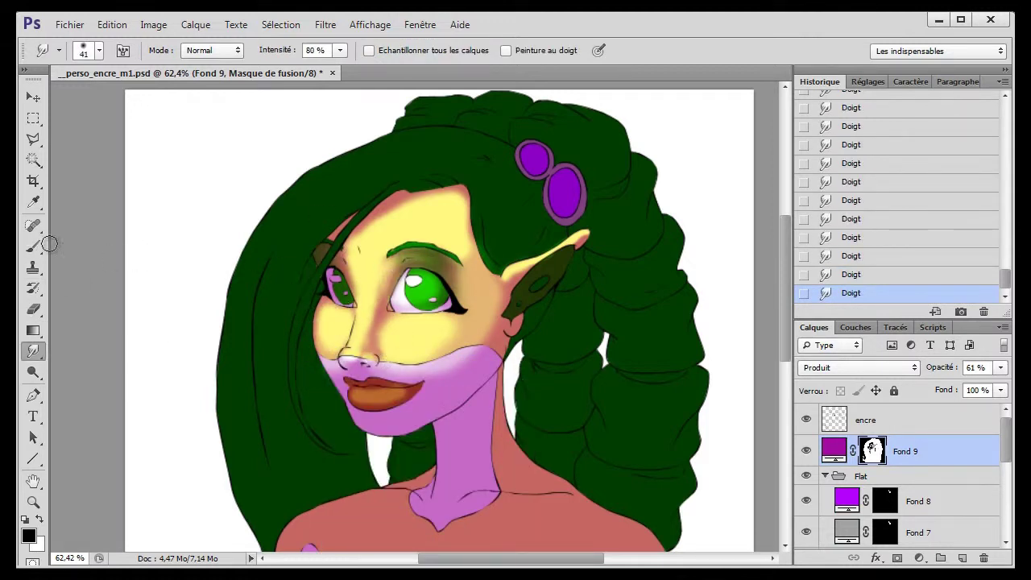
key("b")
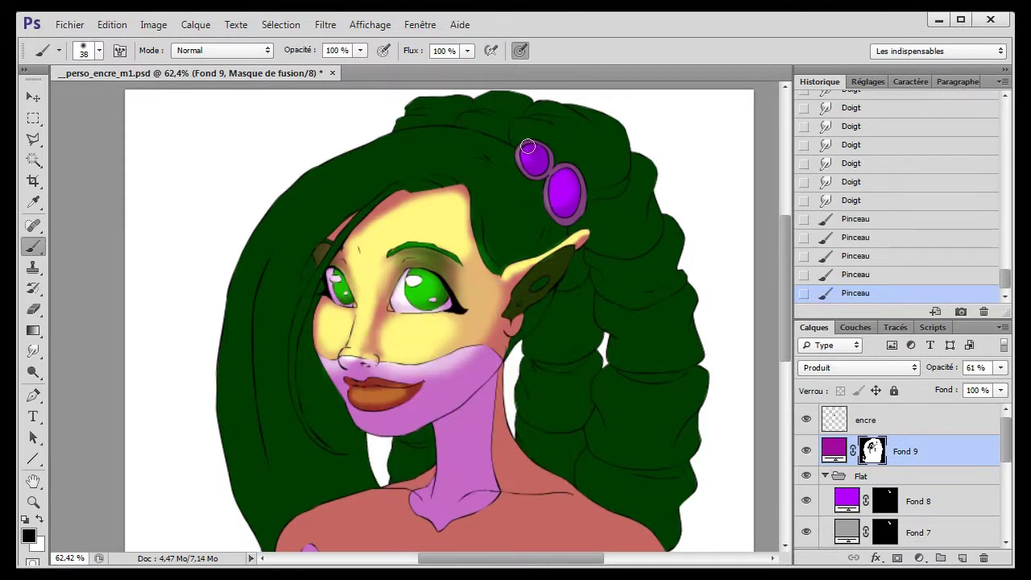
mouse_move(498, 111)
left_mouse_down()
mouse_move(410, 166)
mouse_move(373, 152)
mouse_move(454, 150)
mouse_move(292, 243)
mouse_move(267, 298)
left_mouse_up()
right_click(267, 297)
type("89")
key("Return")
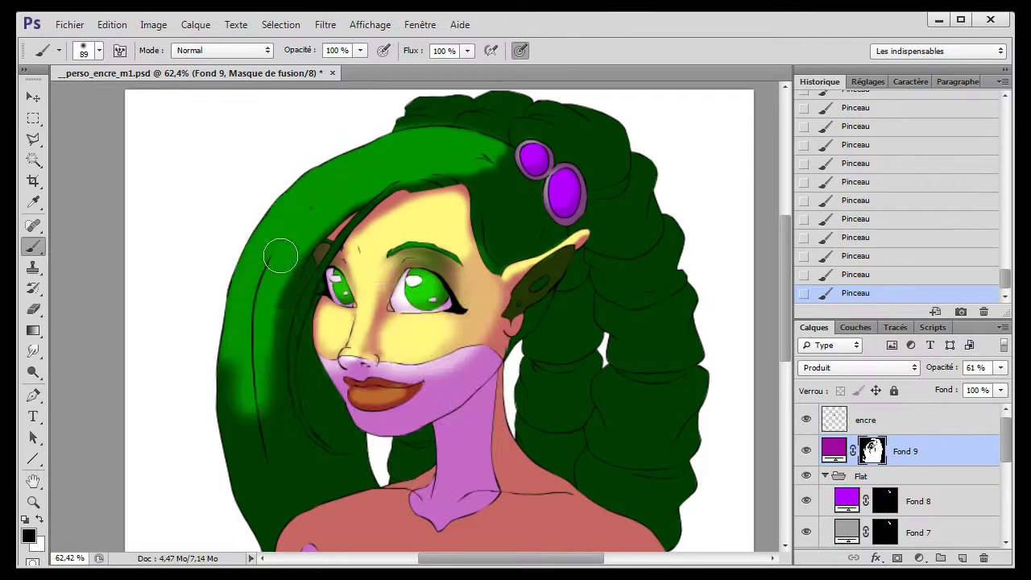
left_click_drag(277, 243, 242, 516)
scroll(261, 403, "down", 3)
- Smudge the shading on the chin with a size-55 smudge brush
right_click(415, 332)
left_click(33, 350)
right_click(451, 278)
mouse_move(378, 300)
left_mouse_down()
mouse_move(423, 306)
mouse_move(435, 282)
mouse_move(413, 308)
left_mouse_up()
type("56")
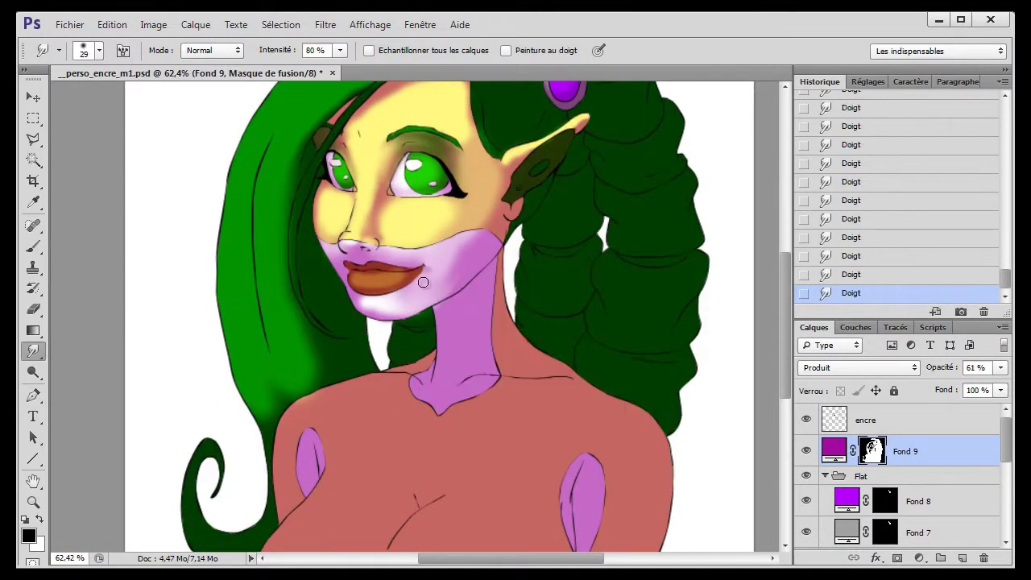
right_click(395, 297)
type("55")
key("Return")
- Undo the nose smudging, then smudge the skin by the mouth corner and hair along the neck
key("ctrl+alt+z")
key("ctrl+alt+z")
key("ctrl+alt+z")
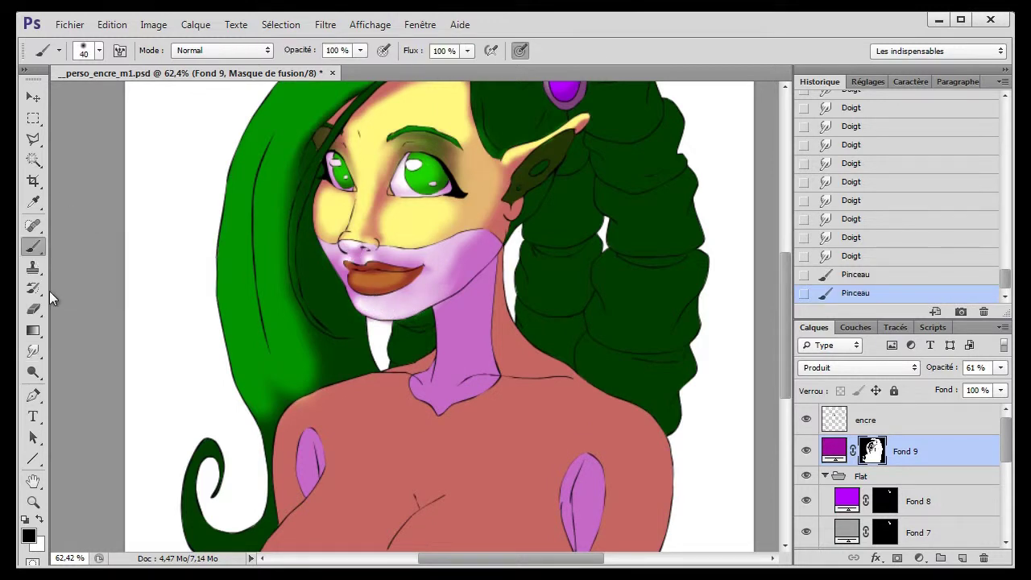
key("ctrl+shift+z")
key("ctrl+shift+z")
key("ctrl+shift+z")
key("ctrl+shift+z")
key("ctrl+shift+z")
key("ctrl+shift+z")
left_click_drag(339, 266, 355, 282)
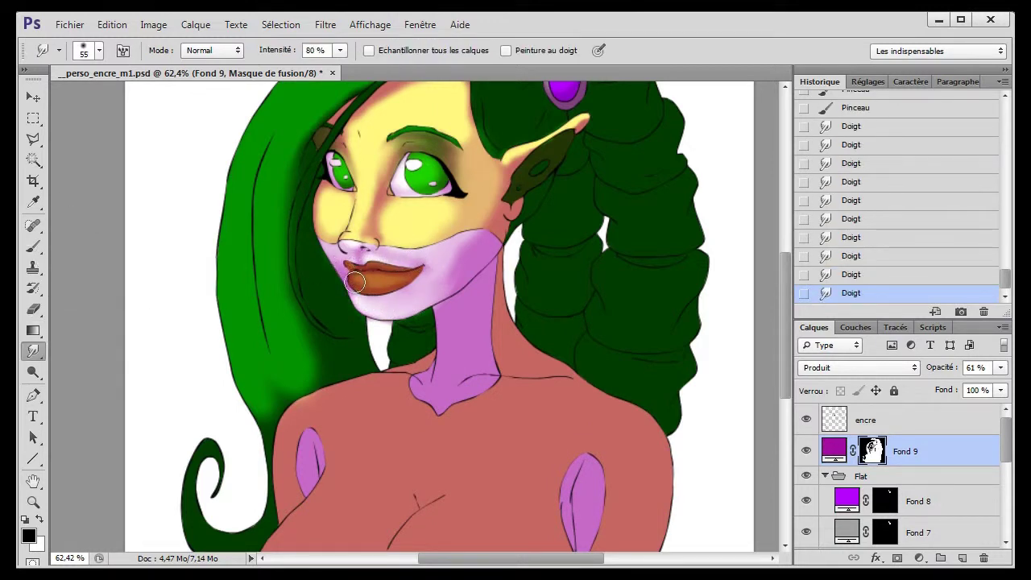
left_click_drag(546, 223, 523, 295)
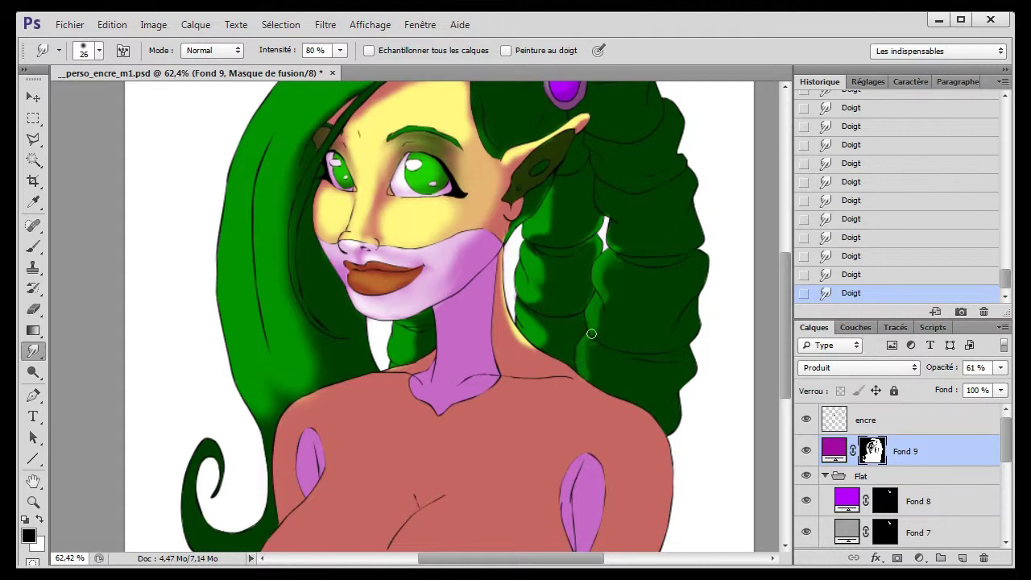
- Enlarge the Smudge brush in several steps, setting it to 35 px
scroll(591, 333, "up", 2)
scroll(635, 336, "up", 2)
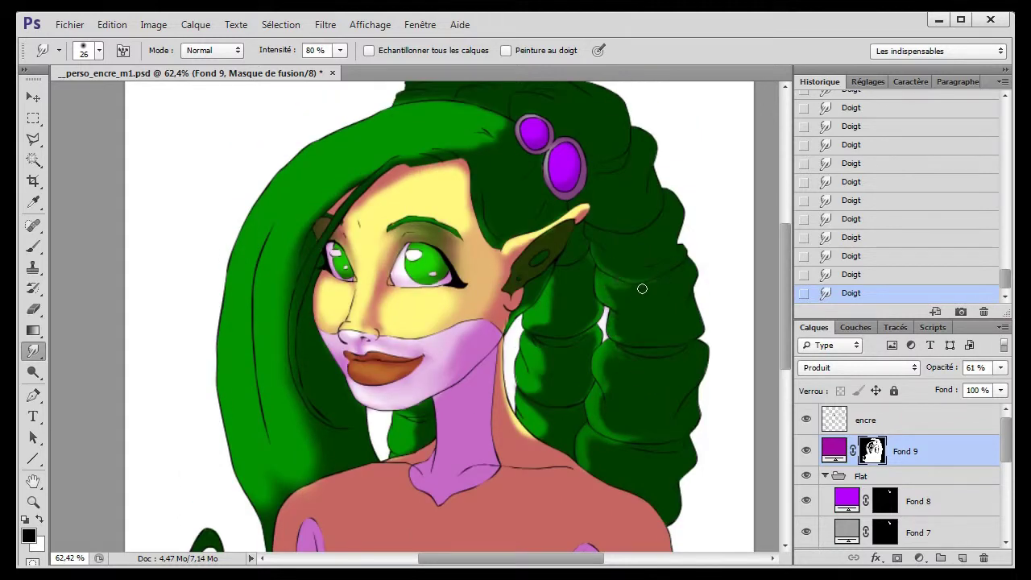
right_click(638, 355)
left_click_drag(685, 396, 701, 396)
key("Return")
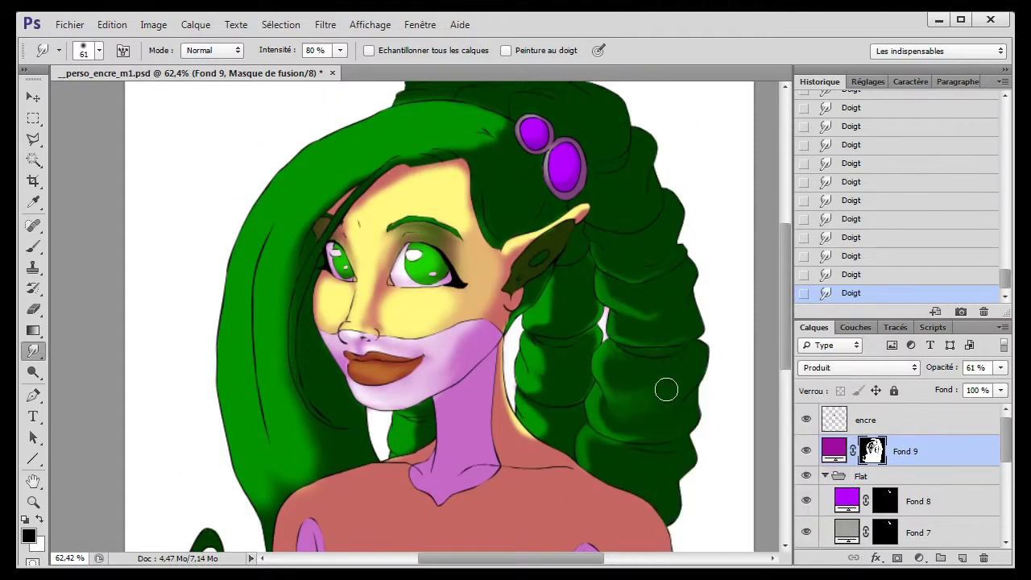
right_click(543, 358)
left_click_drag(587, 398, 591, 398)
key("Return")
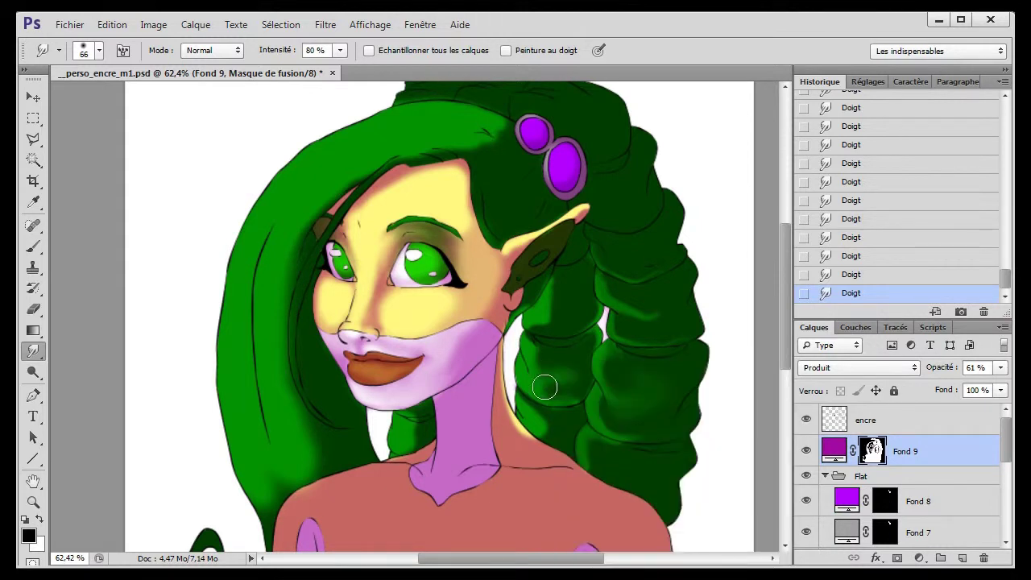
right_click(563, 316)
type("35")
key("Return")
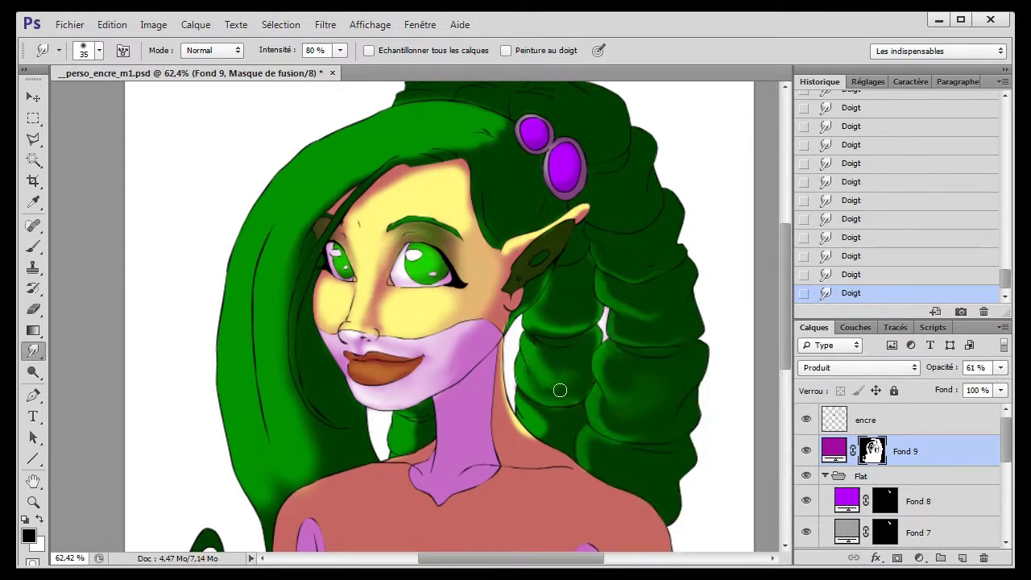
- Raise the Smudge brush to 58 then 81 px and blend the left hair strands
right_click(667, 324)
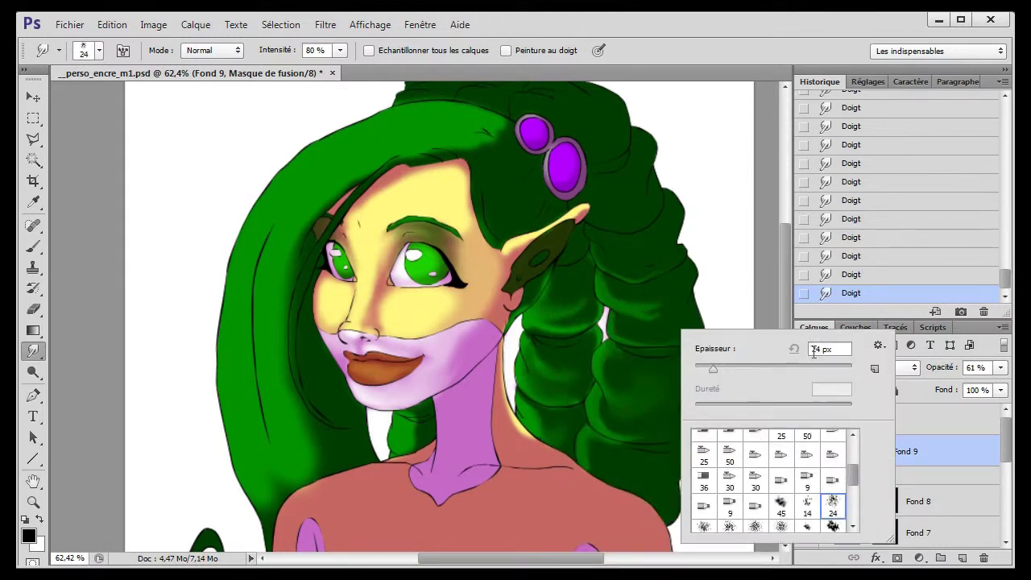
left_click_drag(708, 364, 719, 364)
key("Return")
right_click(663, 356)
type("81")
key("Return")
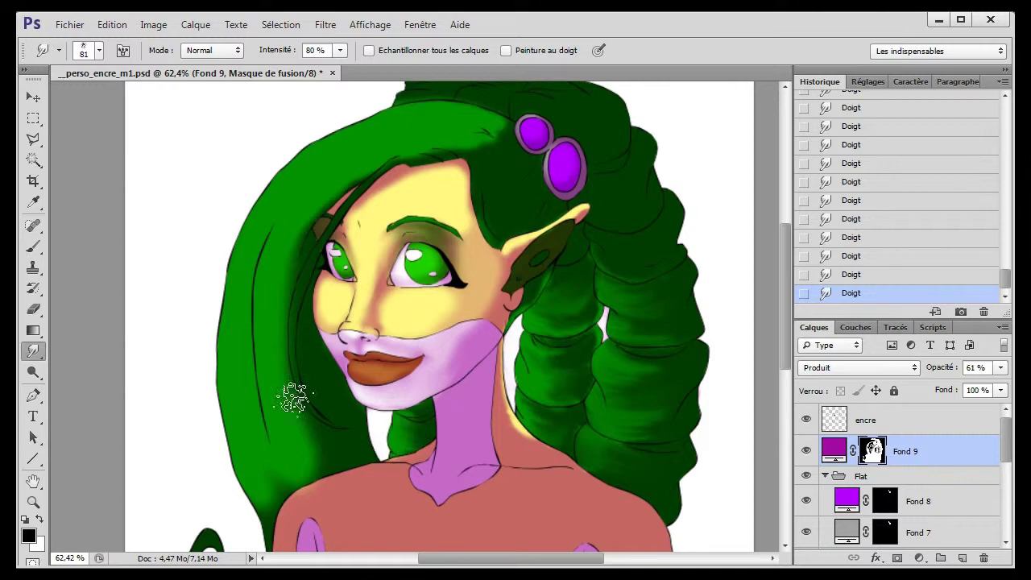
mouse_move(294, 396)
left_mouse_down()
mouse_move(322, 179)
mouse_move(502, 121)
mouse_move(350, 137)
left_mouse_up()
- Darken the top of the hair with the Brush, then smudge the hair around the purple gems
scroll(349, 138, "up", 3)
left_click(33, 267)
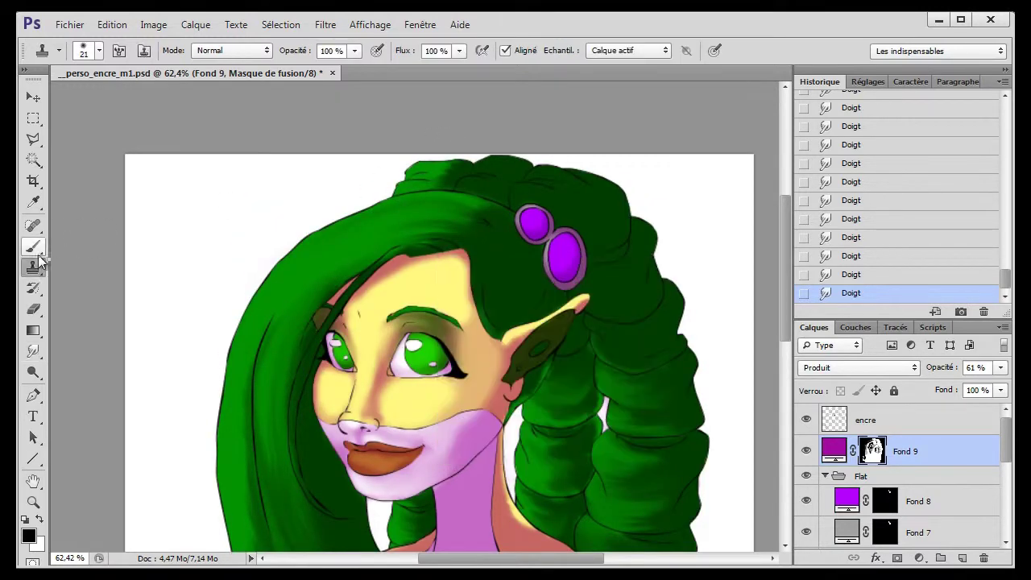
left_click(33, 247)
mouse_move(483, 174)
left_mouse_down()
mouse_move(525, 189)
mouse_move(502, 166)
left_mouse_up()
scroll(635, 286, "up", 1)
scroll(635, 285, "down", 1)
left_click(33, 351)
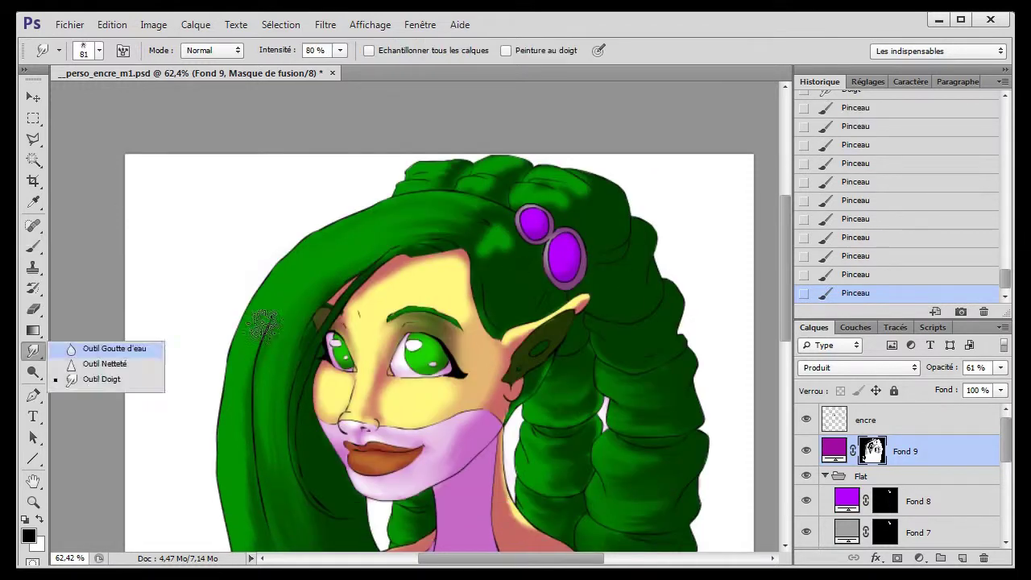
mouse_move(491, 266)
left_mouse_down()
mouse_move(504, 233)
mouse_move(515, 281)
mouse_move(503, 257)
left_mouse_up()
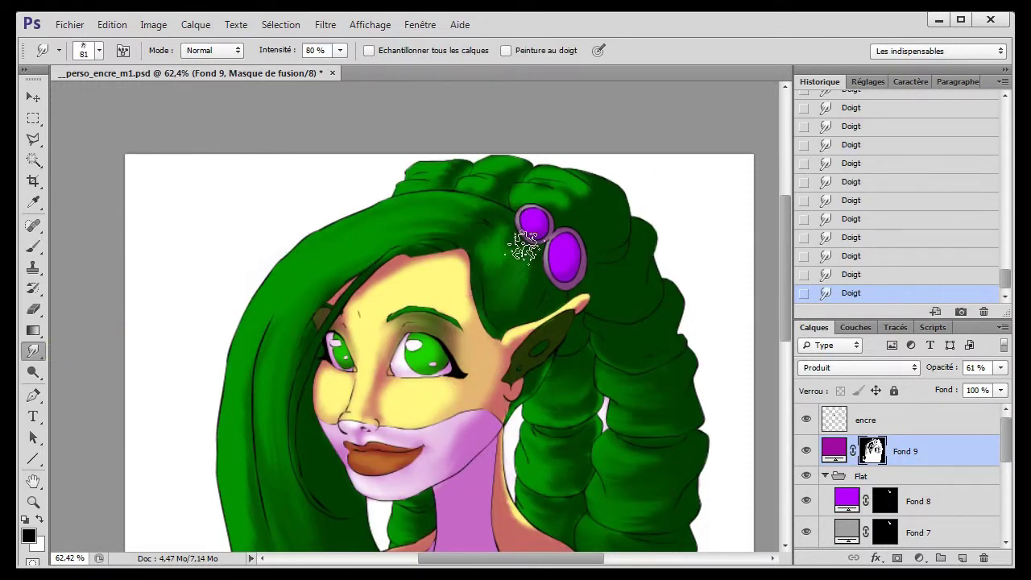
- Paint pale yellow light across the collarbones and down the neck
scroll(649, 315, "down", 2)
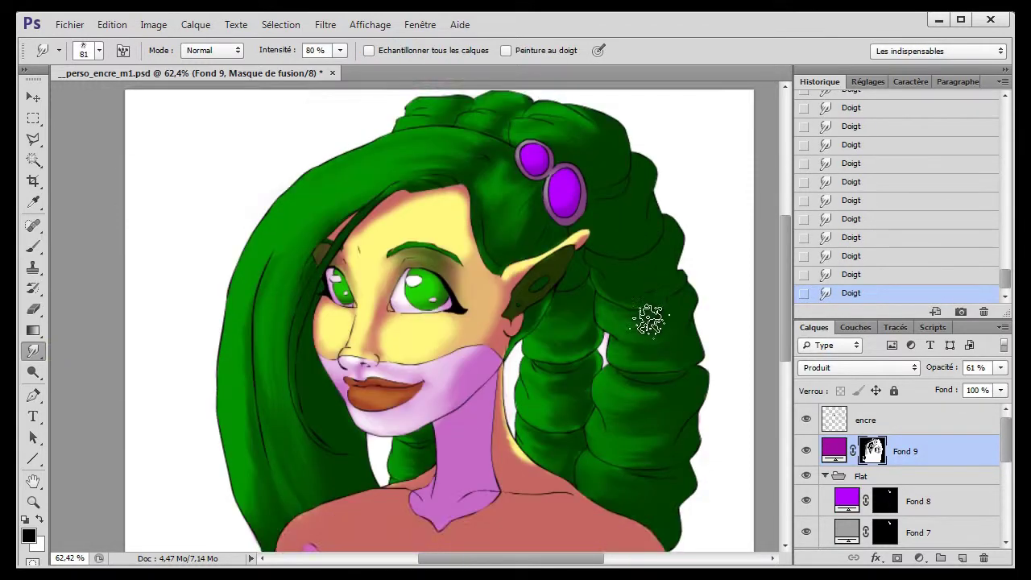
scroll(649, 315, "down", 3)
left_click(33, 247)
left_click_drag(548, 387, 322, 399)
scroll(483, 323, "down", 3)
left_click_drag(383, 253, 503, 262)
- Paint yellow light strokes across the chest, breasts, both shoulders and the neck
left_click_drag(395, 306, 548, 266)
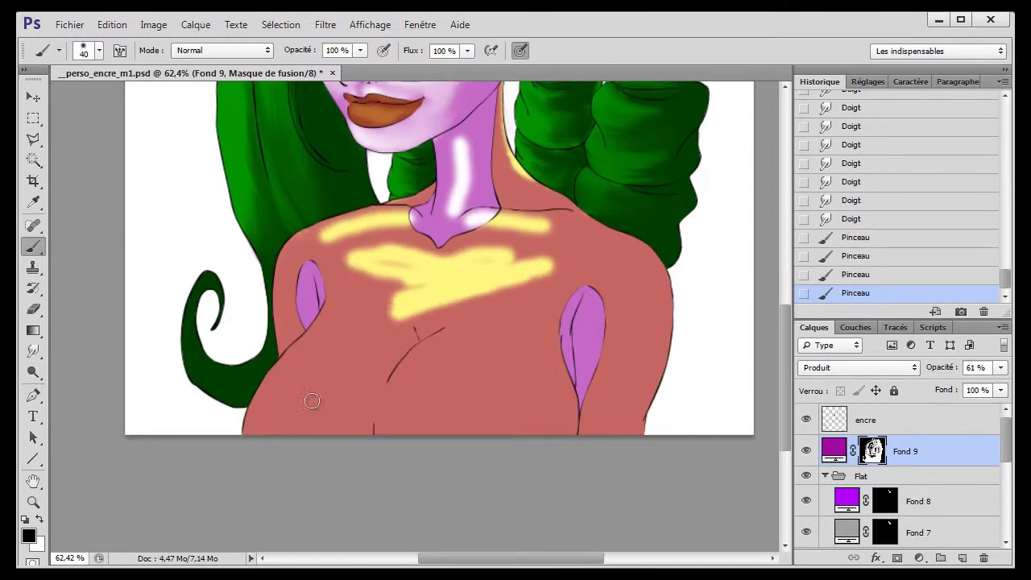
left_click_drag(370, 327, 306, 395)
left_click_drag(484, 322, 475, 403)
left_click_drag(282, 346, 346, 230)
left_click_drag(633, 286, 432, 294)
left_click_drag(431, 241, 451, 137)
- Smudge the yellow chest and left-breast highlights into soft gradients with a 99 px Smudge brush
key("r")
right_click(531, 363)
left_click_drag(518, 369, 536, 369)
mouse_move(516, 258)
left_mouse_down()
mouse_move(470, 299)
mouse_move(451, 387)
left_mouse_up()
left_click_drag(500, 338, 497, 392)
mouse_move(531, 322)
left_mouse_down()
mouse_move(520, 368)
mouse_move(488, 355)
mouse_move(505, 297)
mouse_move(596, 274)
left_mouse_up()
left_click_drag(444, 298, 510, 408)
mouse_move(347, 323)
left_mouse_down()
mouse_move(331, 356)
mouse_move(368, 349)
mouse_move(315, 363)
mouse_move(304, 392)
mouse_move(329, 322)
mouse_move(347, 311)
mouse_move(373, 253)
mouse_move(344, 258)
mouse_move(350, 352)
mouse_move(451, 322)
mouse_move(516, 244)
mouse_move(532, 249)
mouse_move(484, 258)
mouse_move(467, 175)
mouse_move(482, 117)
mouse_move(496, 253)
mouse_move(429, 298)
mouse_move(322, 339)
mouse_move(510, 333)
mouse_move(403, 309)
left_mouse_up()
key("b")
key("r")
- Dab more yellow light onto the chest and smudge it into the skin
scroll(482, 116, "up", 2)
right_click(33, 246)
left_click(88, 241)
left_click(33, 351)
mouse_move(553, 341)
left_mouse_down()
mouse_move(335, 475)
mouse_move(295, 489)
mouse_move(431, 486)
mouse_move(447, 443)
mouse_move(538, 441)
left_mouse_up()
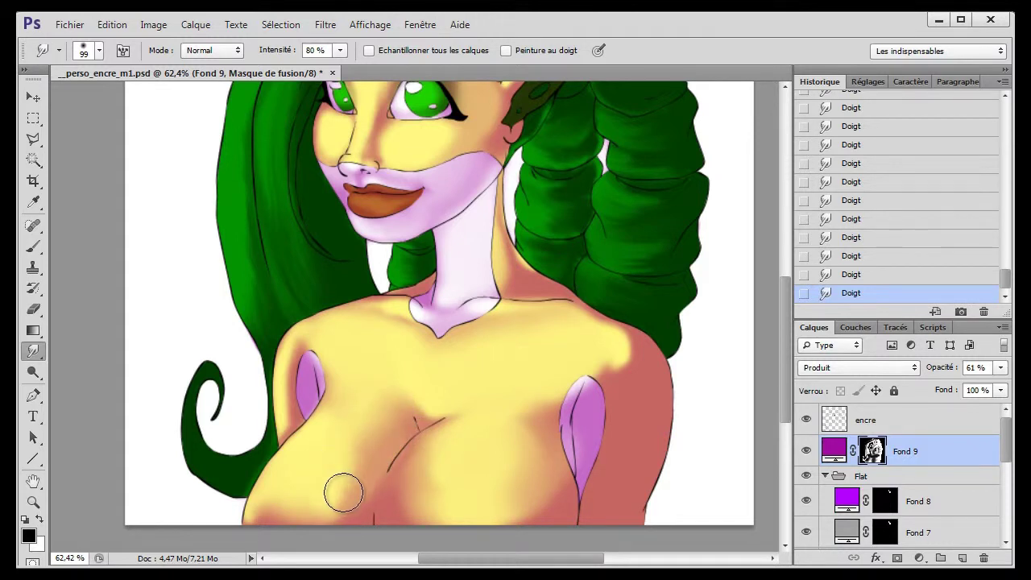
- Reduce the Smudge brush to 43 px and add a small brush touch before returning to Smudge
key("bracketleft")
key("bracketleft")
key("bracketleft")
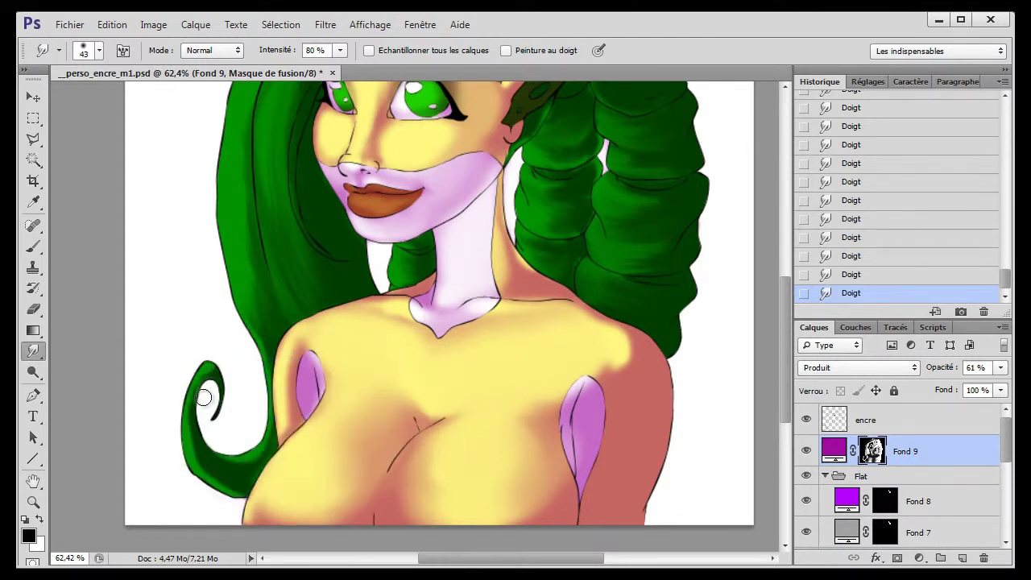
scroll(270, 390, "up", 4)
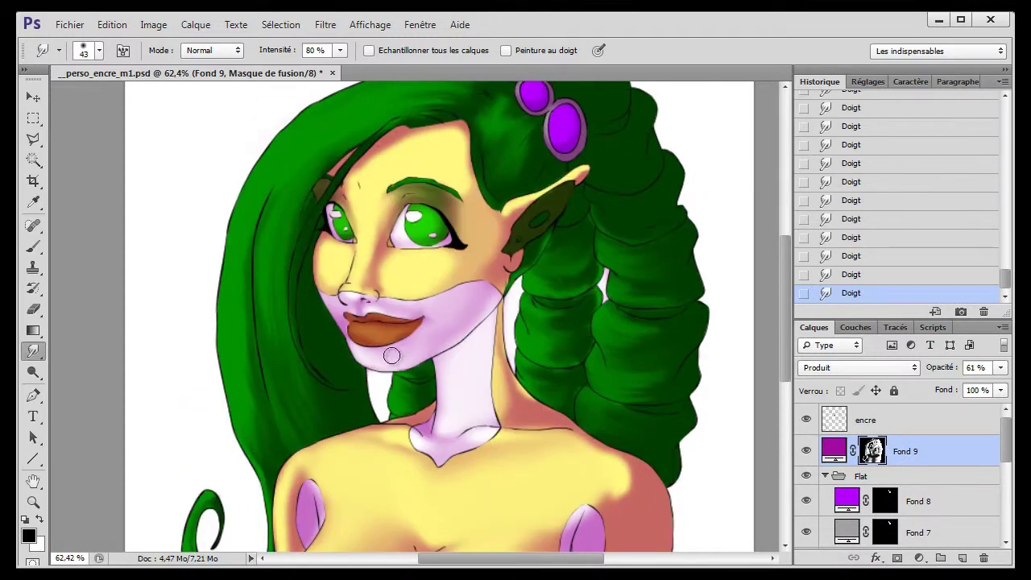
key("b")
left_click(191, 322)
left_click(33, 351)
left_click(406, 355)
- Fade the colour over the lips, cheeks and forehead with a 147 px soft eraser at 46% opacity
key("e")
right_click(472, 348)
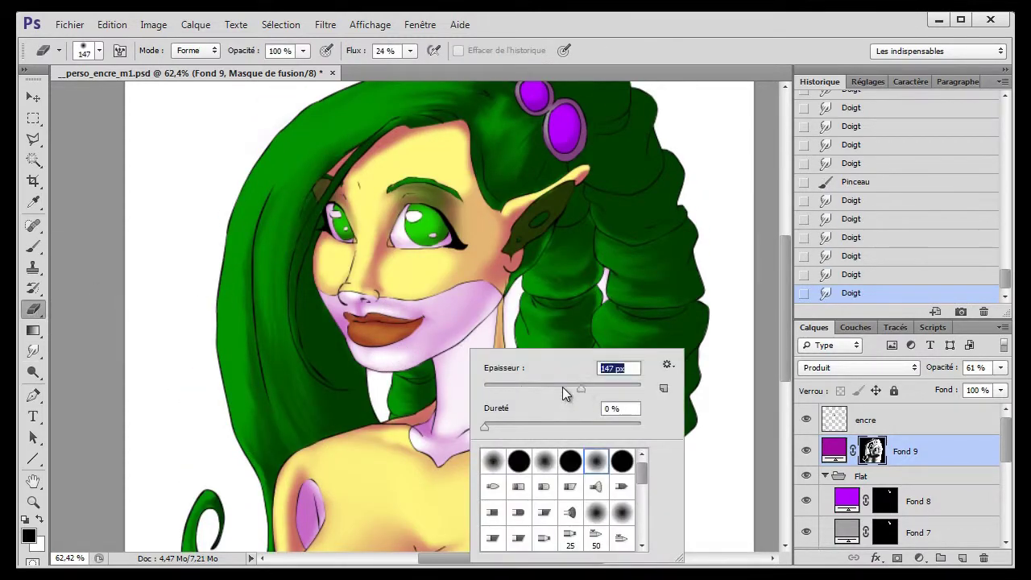
key("Return")
left_click(402, 331)
mouse_move(388, 337)
left_mouse_down()
mouse_move(346, 271)
mouse_move(449, 272)
left_mouse_up()
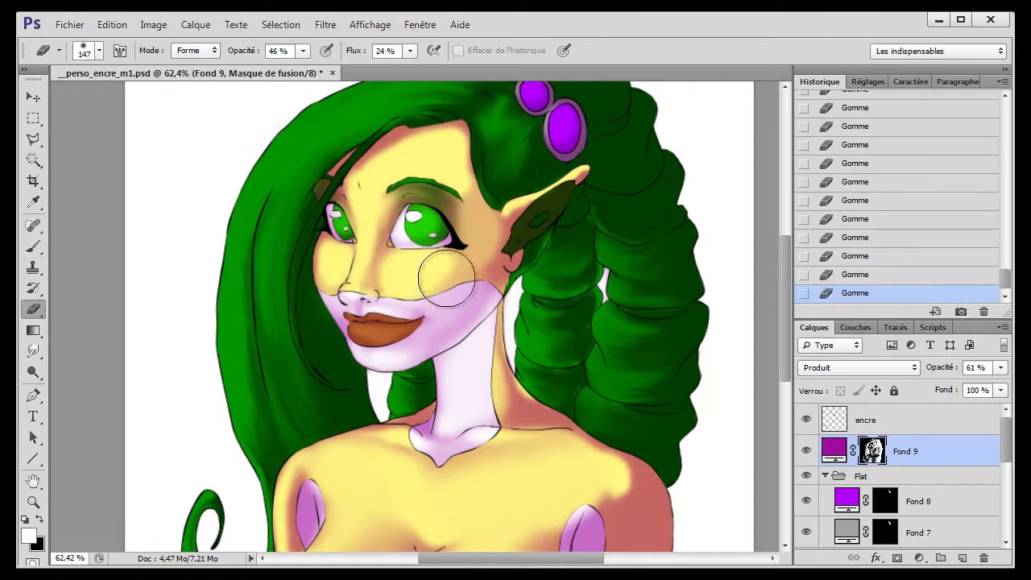
left_click_drag(449, 323, 464, 206)
left_click_drag(452, 161, 426, 147)
- Erase part of the colour wash over the right shoulder
scroll(350, 221, "up", 2)
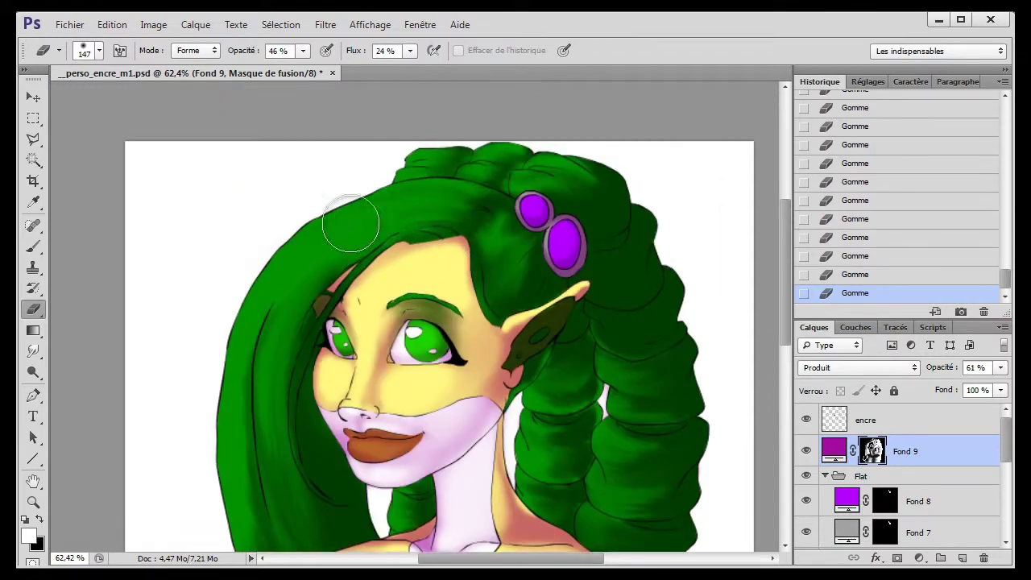
scroll(387, 306, "down", 5)
left_click_drag(580, 241, 605, 265)
left_click_drag(613, 386, 605, 266)
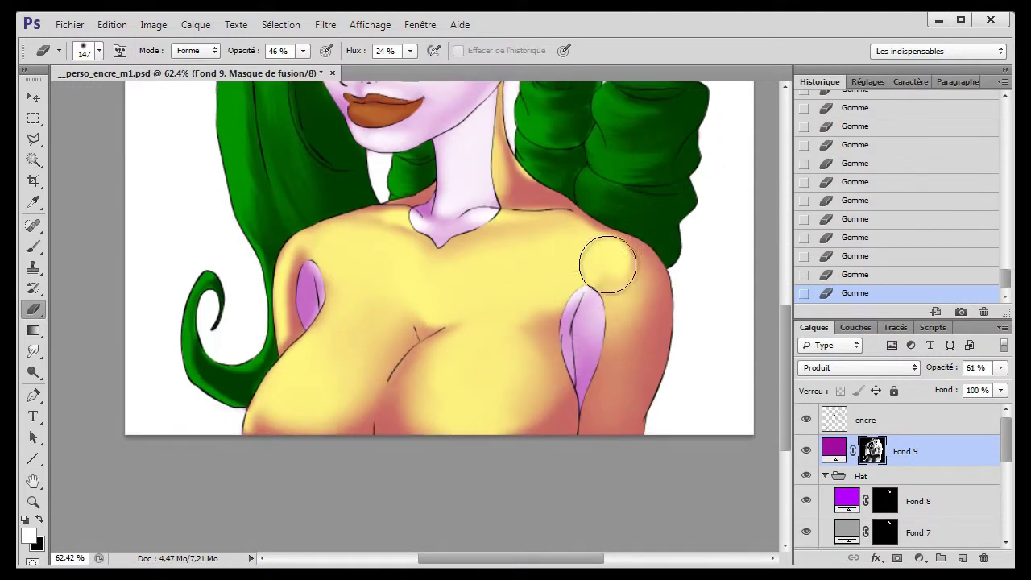
scroll(605, 265, "up", 3)
scroll(557, 436, "up", 2)
scroll(557, 436, "up", 2)
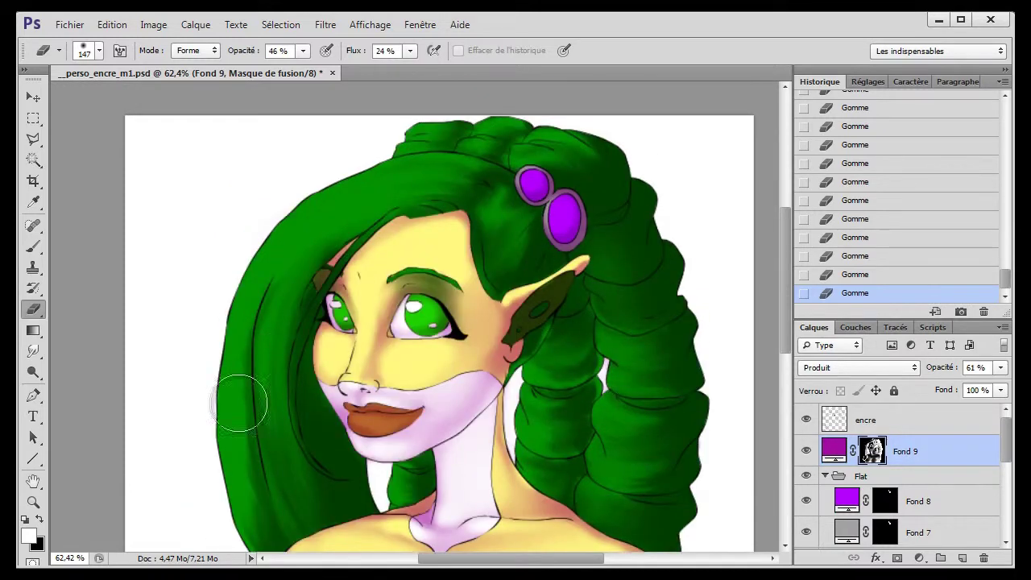
scroll(244, 405, "down", 3)
scroll(425, 214, "up", 3)
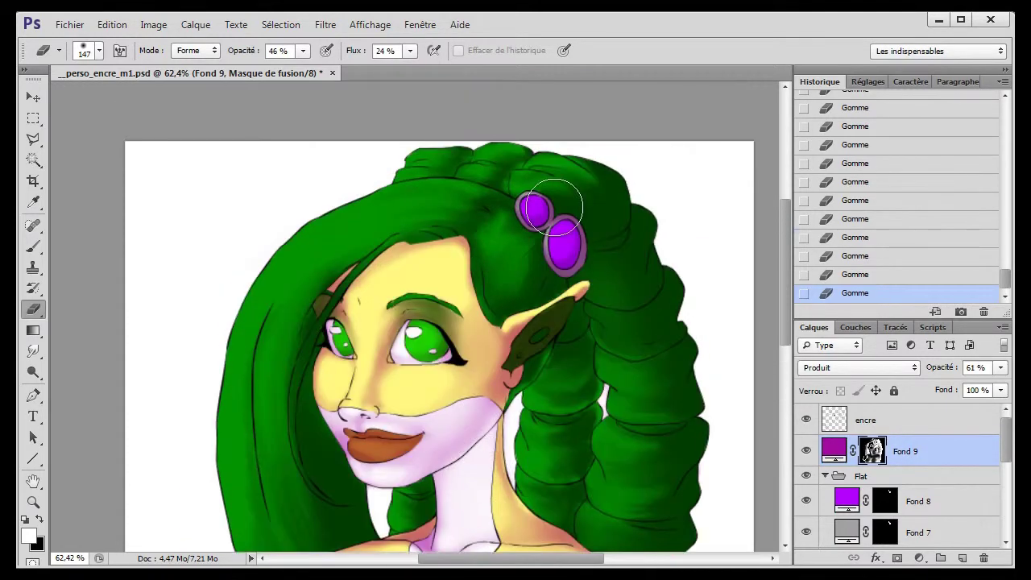
- Switch to the Brush tool at a tiny 8 px size
left_click(33, 247)
right_click(570, 282)
key("Return")
left_click(546, 250)
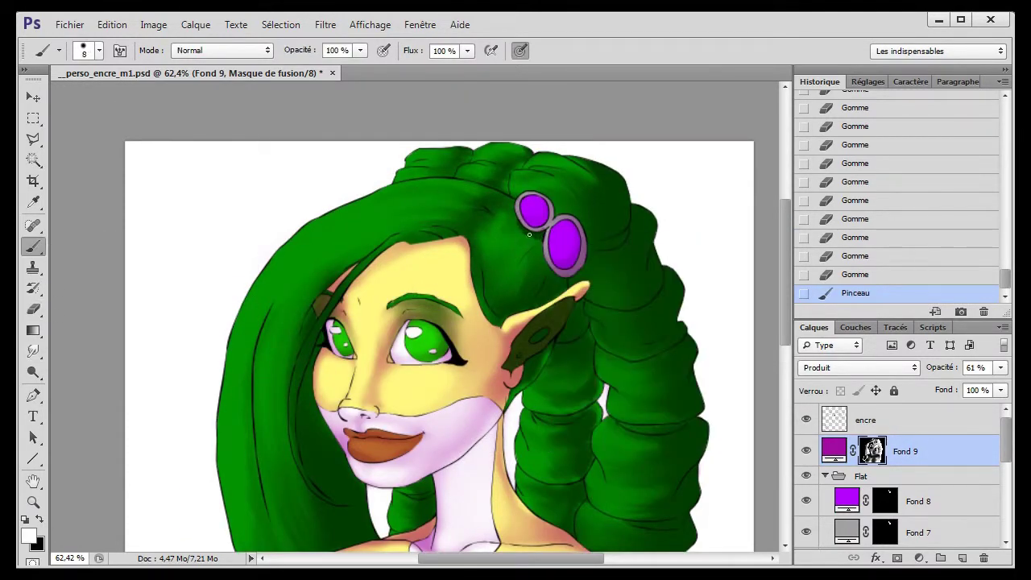
- Smudge the hair curls on the right into smooth strands
right_click(33, 350)
left_click(80, 384)
left_click_drag(508, 242, 545, 257)
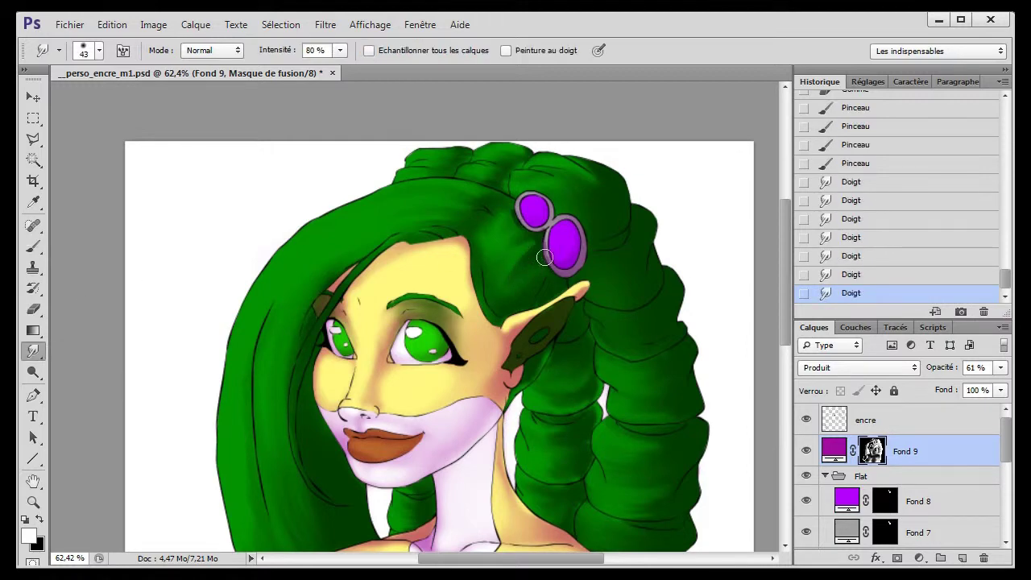
scroll(545, 223, "down", 1)
- Dab a small highlight onto the purple gem with the Brush
right_click(33, 246)
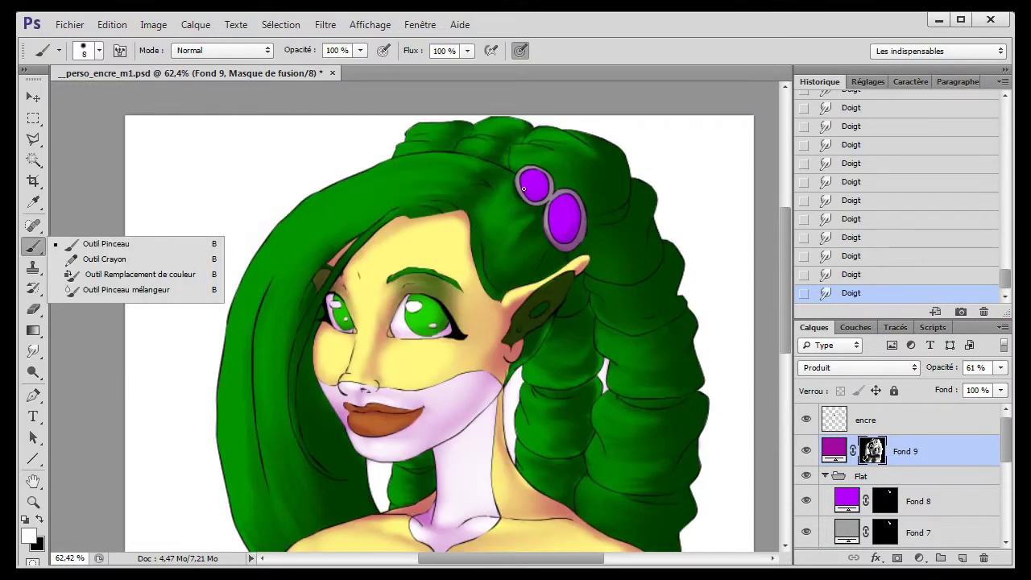
left_click(80, 234)
left_click(561, 235)
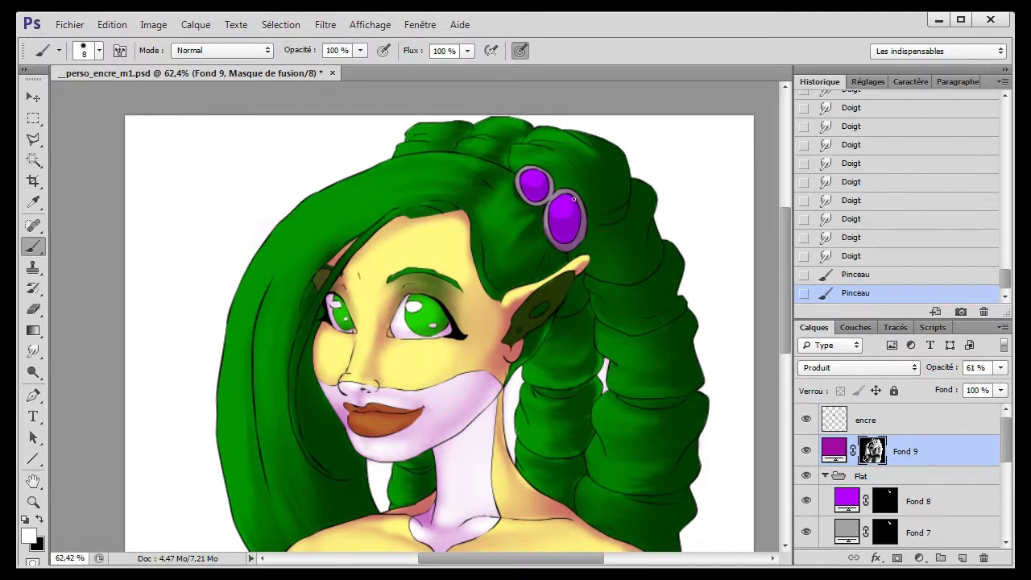
scroll(562, 235, "down", 2)
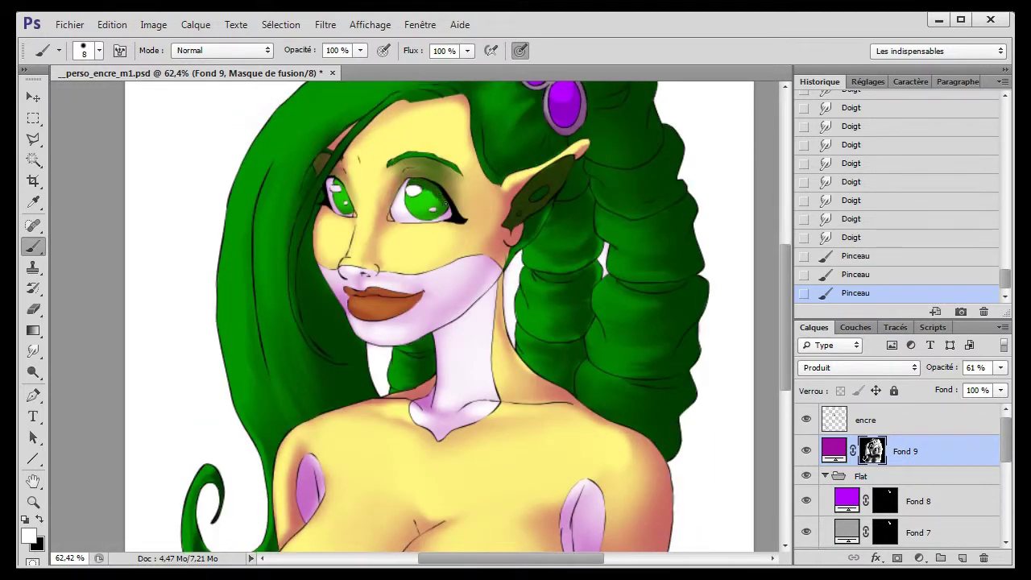
- Soften the colours in the green eye with a 20 px Smudge brush
left_click(338, 201)
key("r")
right_click(464, 237)
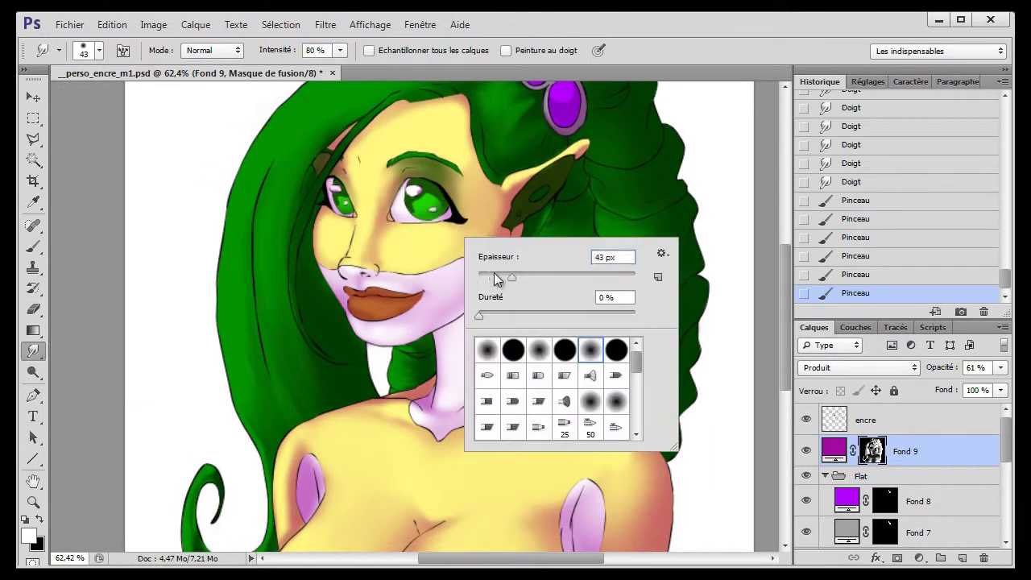
key("Escape")
left_click_drag(339, 202, 337, 188)
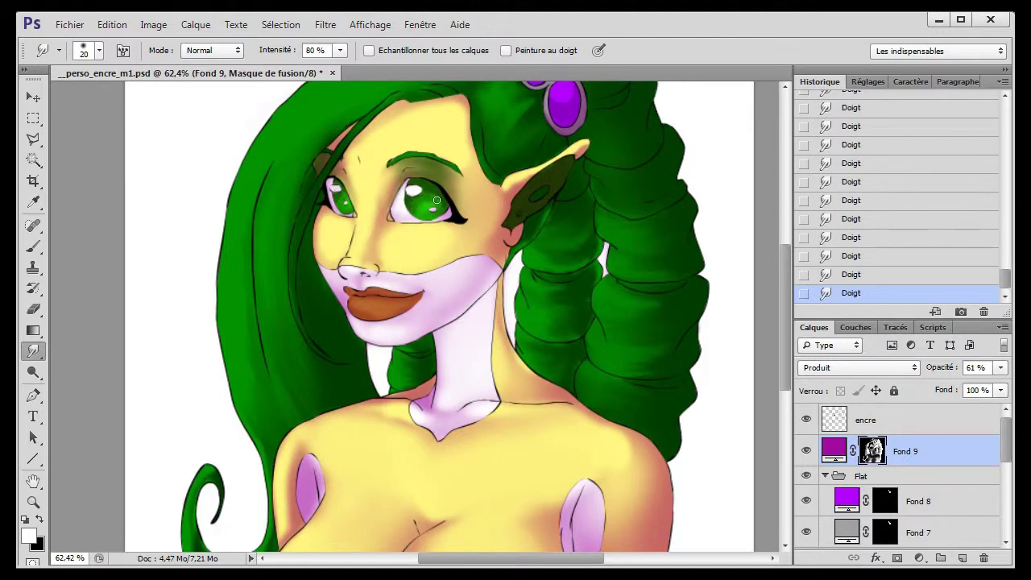
scroll(436, 200, "up", 2)
scroll(547, 154, "up", 2)
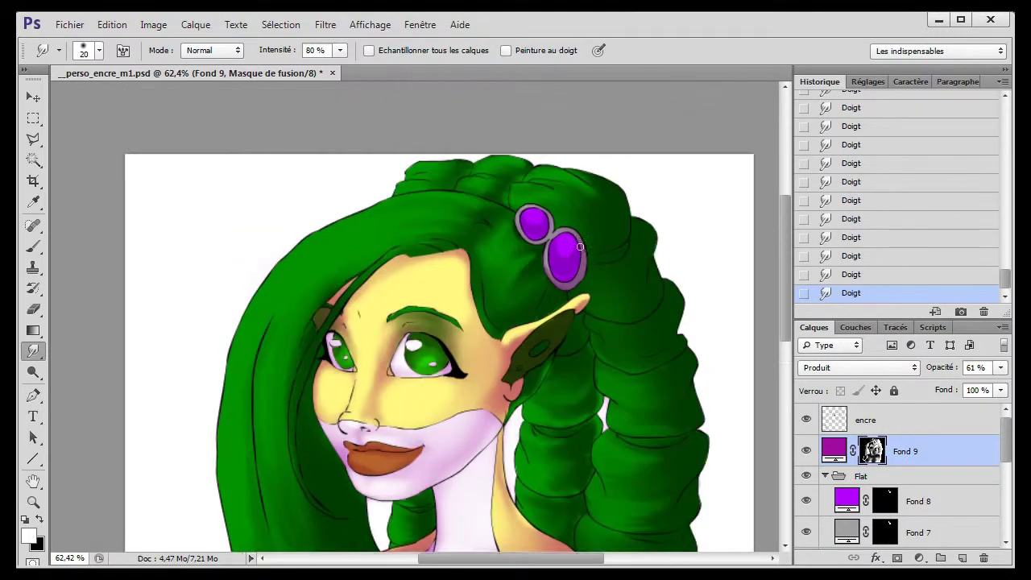
scroll(562, 263, "down", 3)
- Add a pale-yellow Solid Color fill layer and invert its mask
left_click(919, 557)
left_click(921, 283)
left_click(622, 521)
left_click(436, 349)
left_click(784, 336)
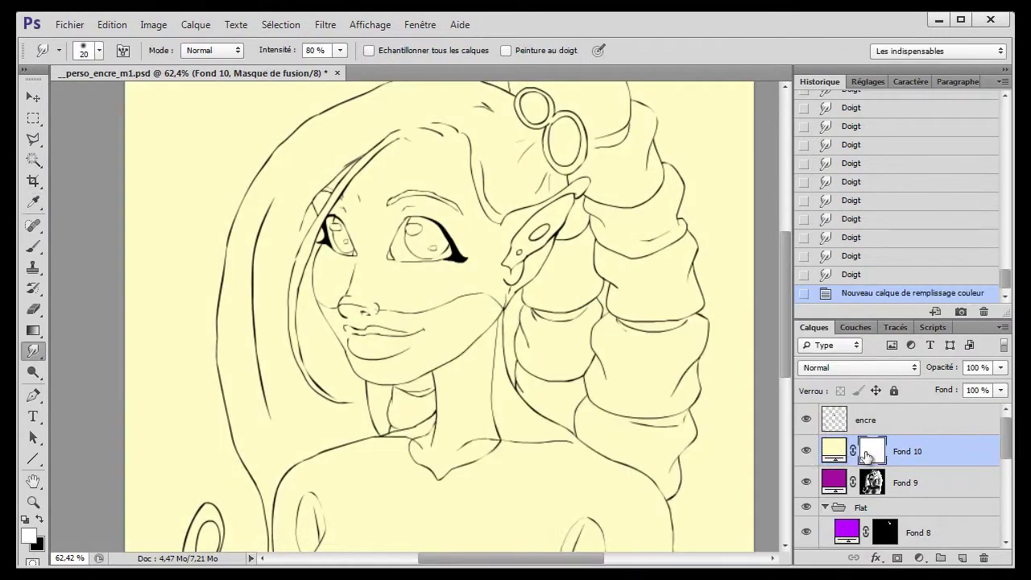
key("ctrl+i")
- Give the fill layer a yellow Outer Glow effect
left_click(876, 558)
left_click(949, 459)
left_click(505, 428)
mouse_move(806, 355)
left_mouse_down()
mouse_move(599, 191)
mouse_move(444, 179)
left_mouse_up()
left_click(710, 297)
left_click(757, 336)
key("Return")
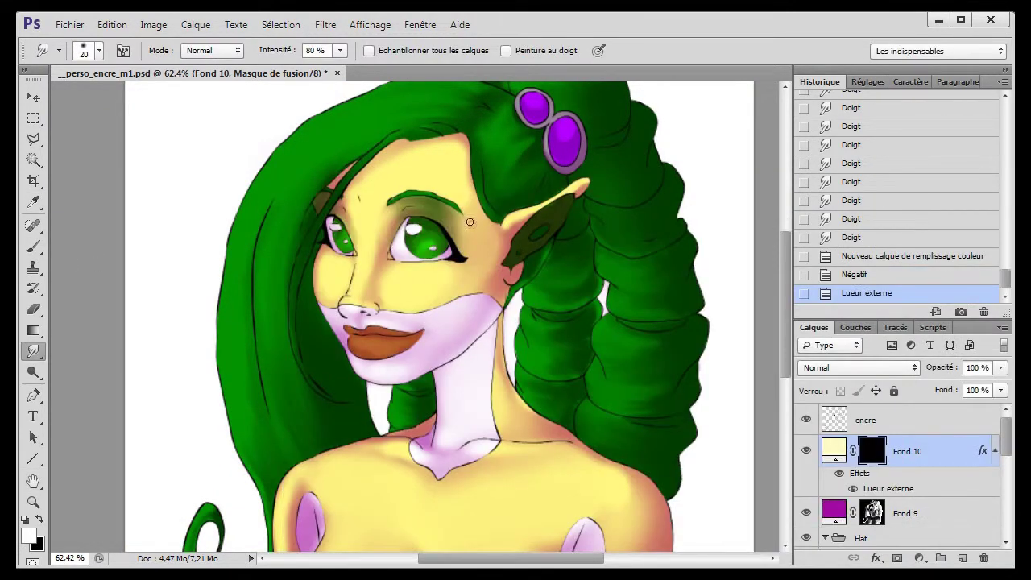
- Paint bright glossy highlights onto the purple gems
right_click(33, 245)
left_click(89, 244)
mouse_move(560, 250)
left_mouse_down()
mouse_move(538, 208)
mouse_move(564, 251)
mouse_move(575, 245)
left_mouse_up()
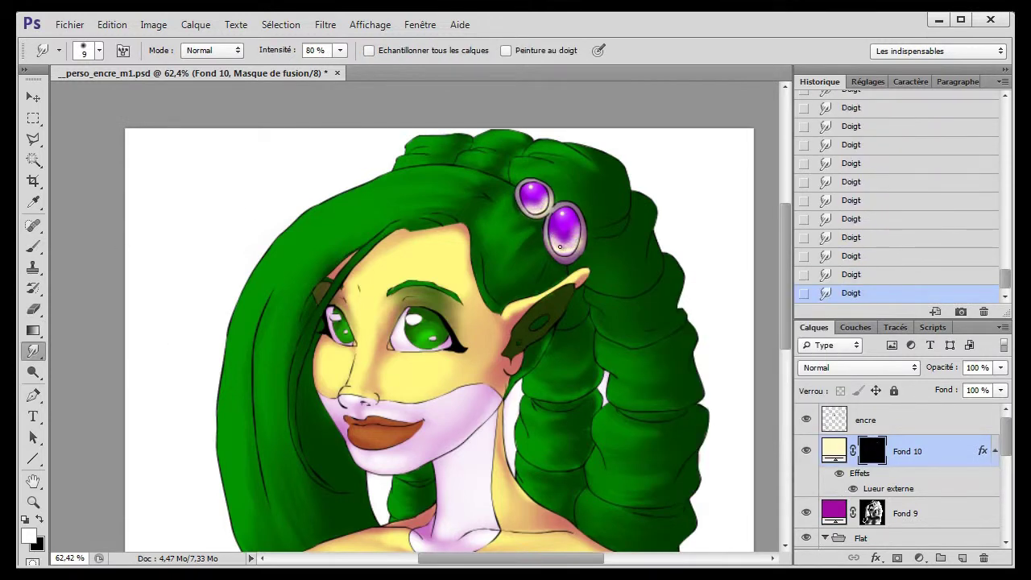
- Reduce the Outer Glow size to 13 px
double_click(888, 488)
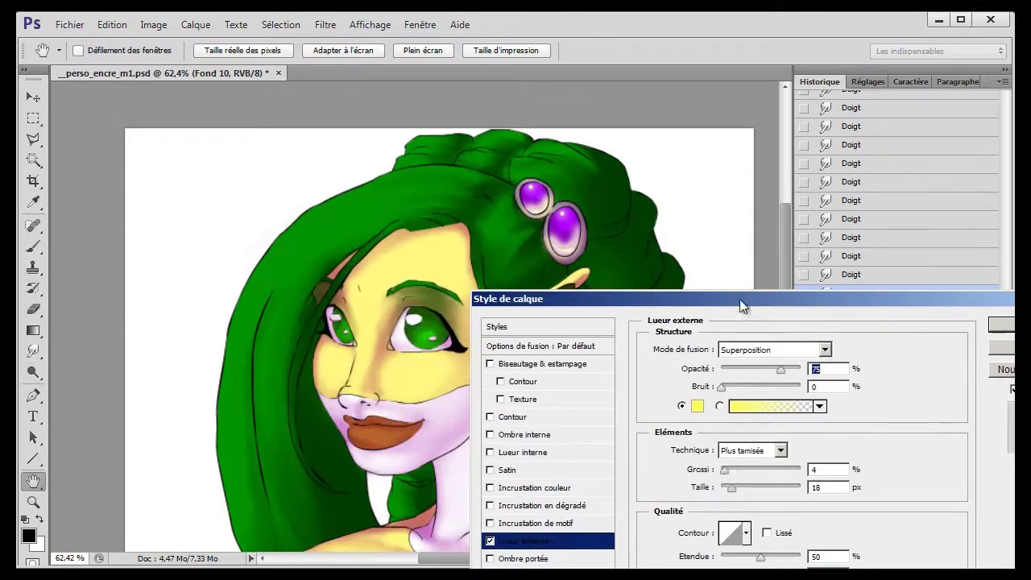
left_click_drag(744, 486, 730, 486)
key("Return")
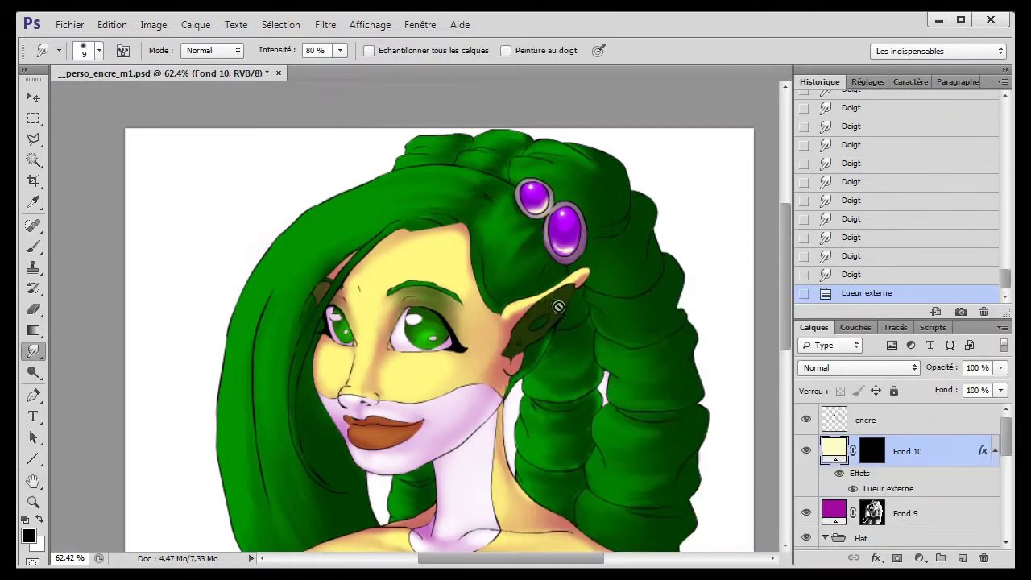
- Change the Fond 10 light colour to white and brighten the eye highlights
key("b")
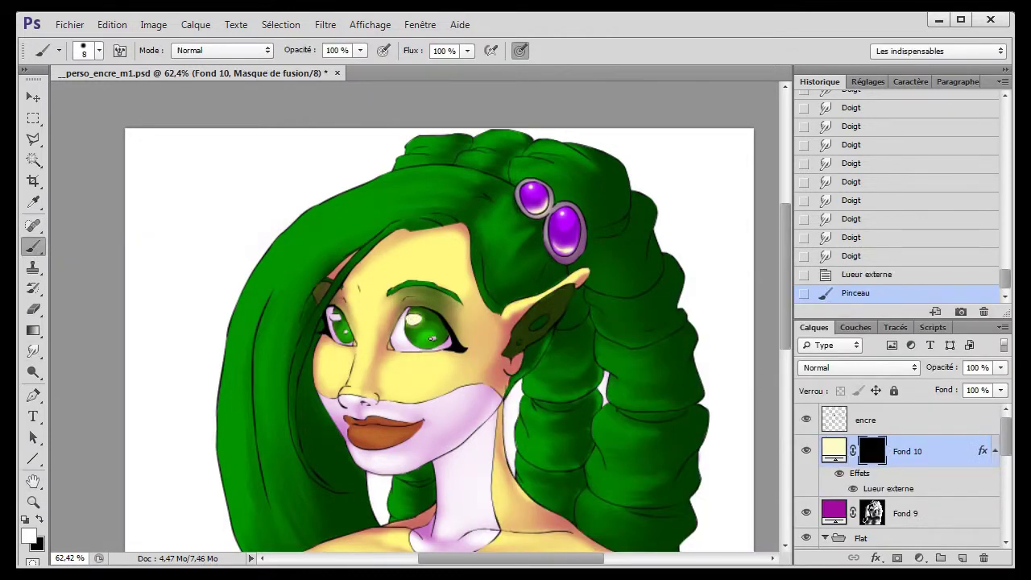
left_click(432, 339)
double_click(833, 451)
key("Return")
left_click(366, 405)
left_click(336, 319)
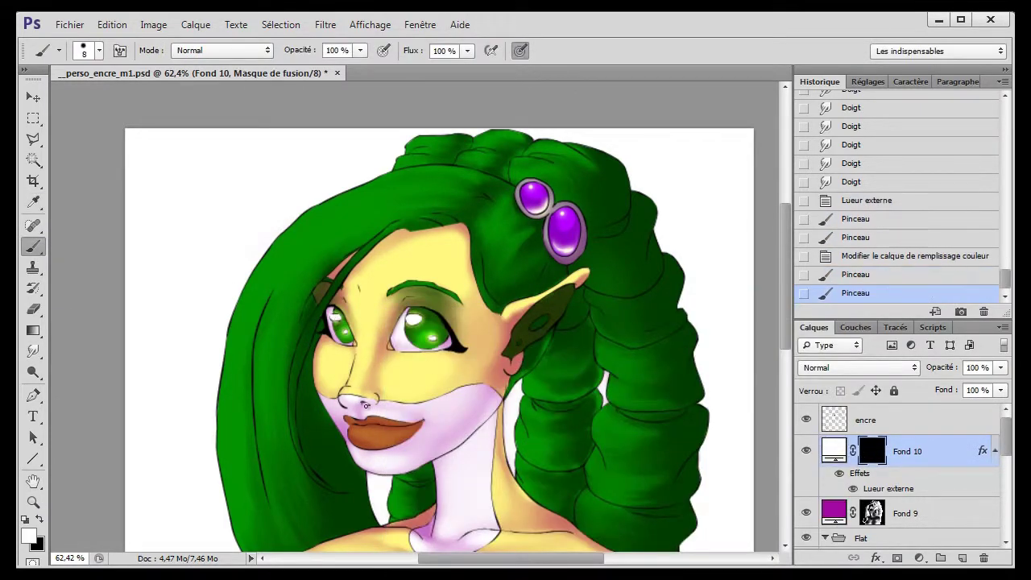
- Brighten the highlights on both gems on the light layer's mask
scroll(366, 405, "down", 1)
mouse_move(911, 451)
left_mouse_down()
mouse_move(918, 414)
mouse_move(910, 491)
left_mouse_up()
left_click(871, 451)
right_click(29, 246)
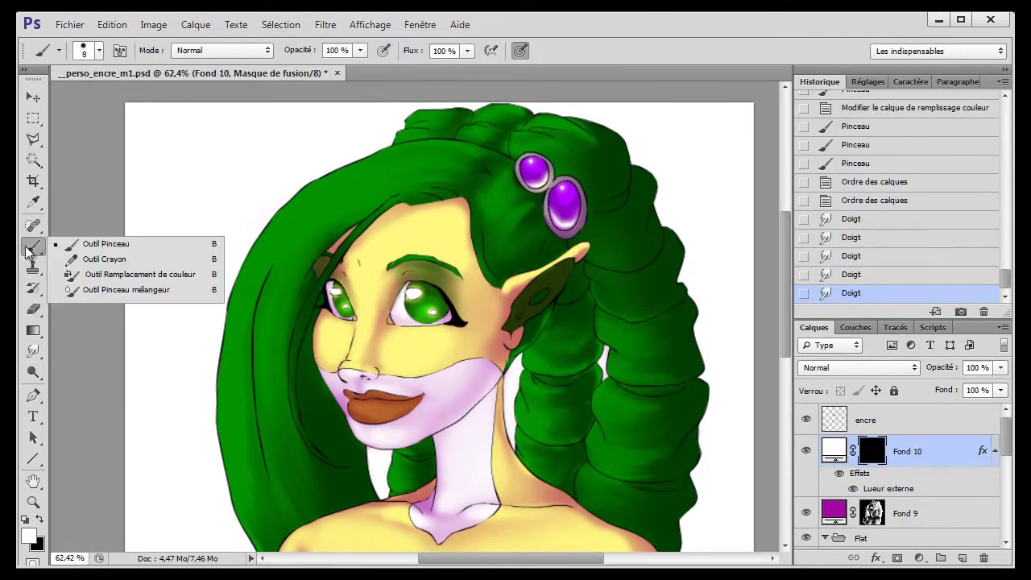
left_click(105, 243)
left_click(564, 197)
left_click(534, 166)
scroll(377, 250, "down", 2)
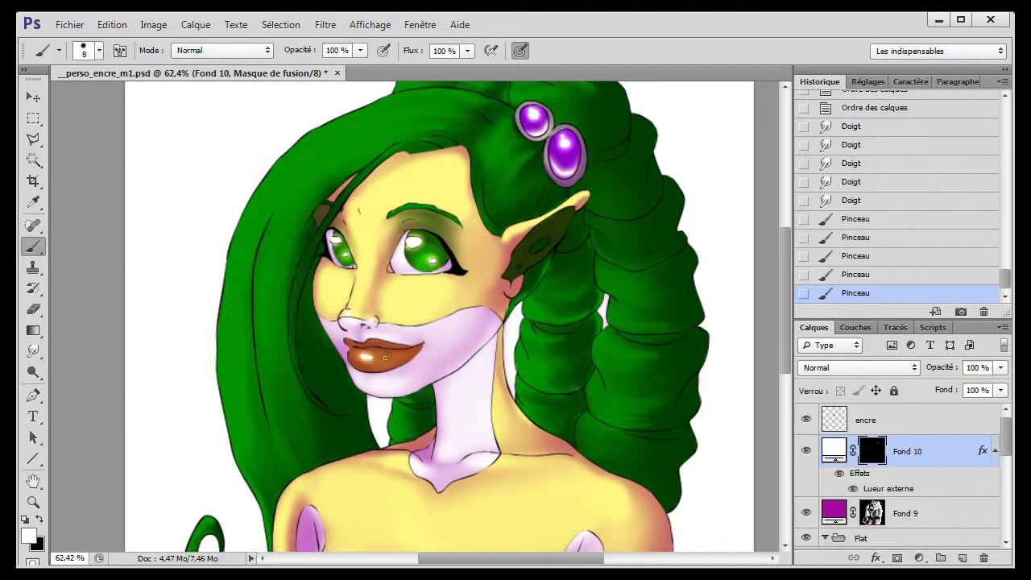
- Blend the highlight across the lips and dab white highlights on both cheeks
key("r")
right_click(468, 359)
left_click_drag(352, 355, 362, 355)
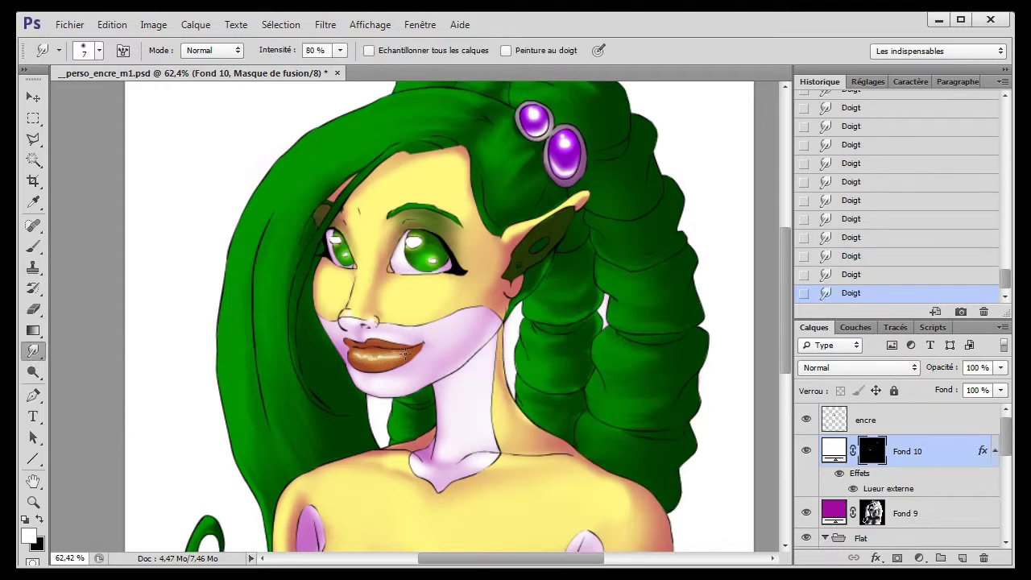
right_click(33, 246)
left_click(106, 243)
left_click(448, 288)
left_click(322, 276)
- Set the smudge brush size to 24 and erase excess light from the mask
key("r")
right_click(387, 282)
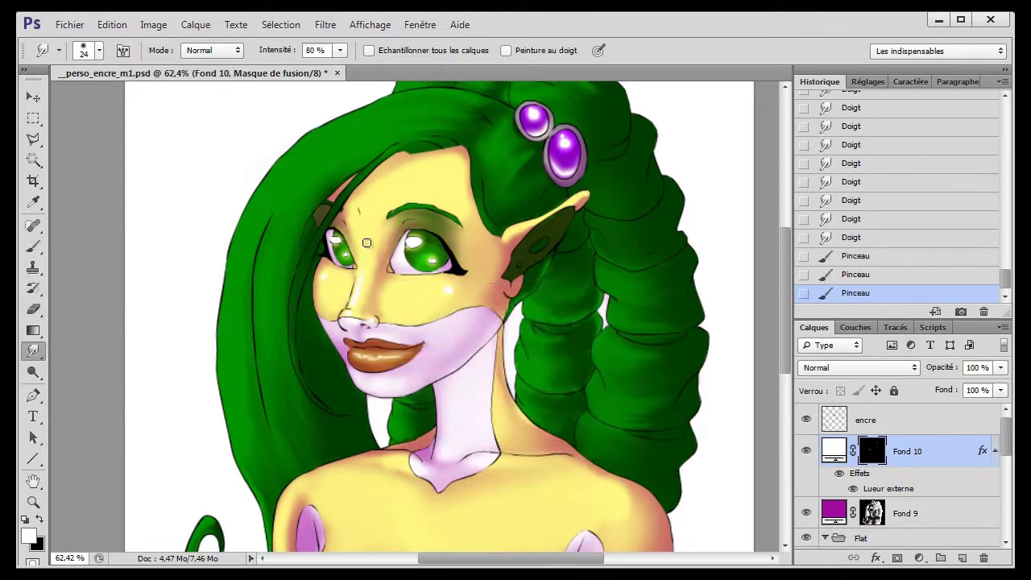
key("e")
left_click_drag(370, 233, 403, 290)
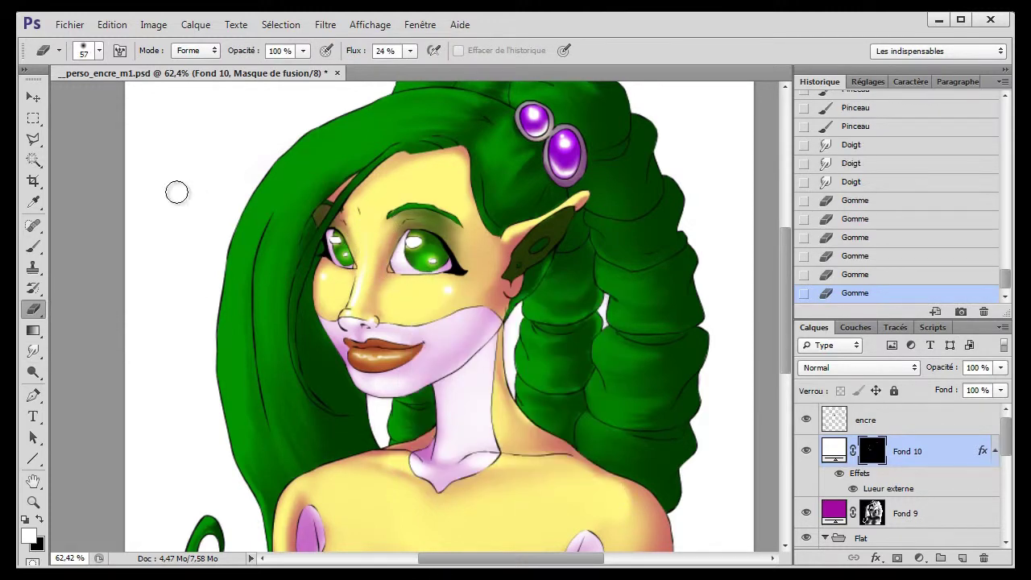
- Dab white highlights on the face, shoulder and chest
key("b")
left_click(625, 504)
left_click(298, 497)
scroll(439, 322, "down", 5)
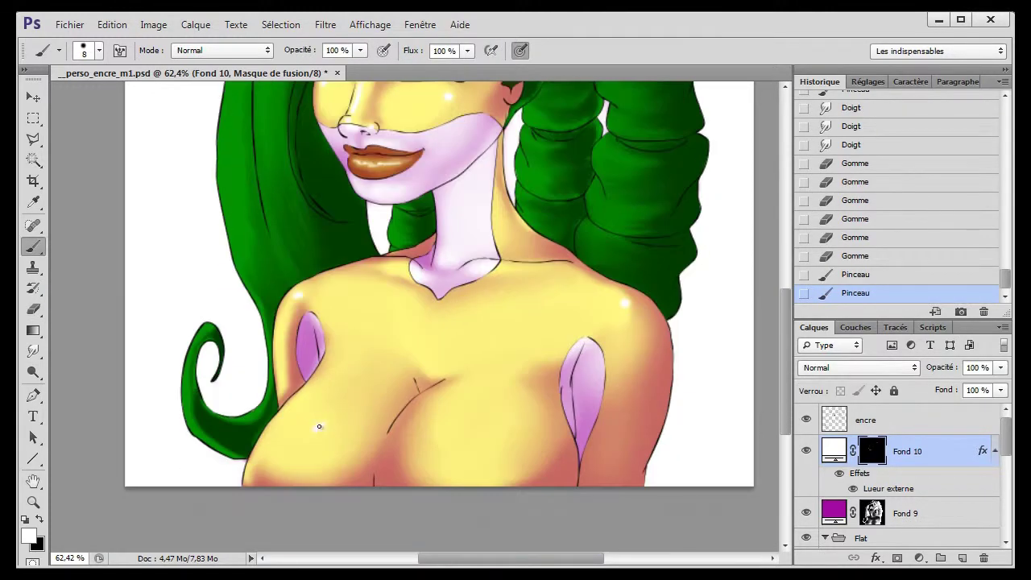
left_click(319, 427)
left_click(480, 439)
- Smudge the chest highlights smooth, enlarging the smudge brush to 75
key("r")
left_click_drag(311, 437, 331, 415)
left_click_drag(467, 427, 504, 437)
right_click(382, 355)
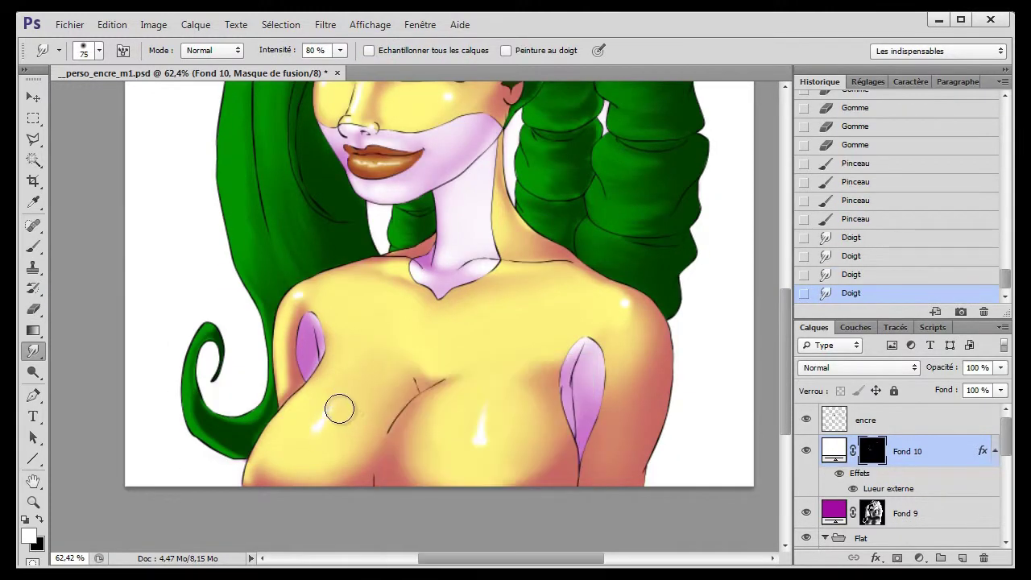
mouse_move(338, 410)
left_mouse_down()
mouse_move(339, 451)
mouse_move(476, 416)
left_mouse_up()
scroll(507, 392, "up", 1)
- Erase excess light on the chest and nose with a size 93 eraser at 70% flow
key("e")
right_click(387, 419)
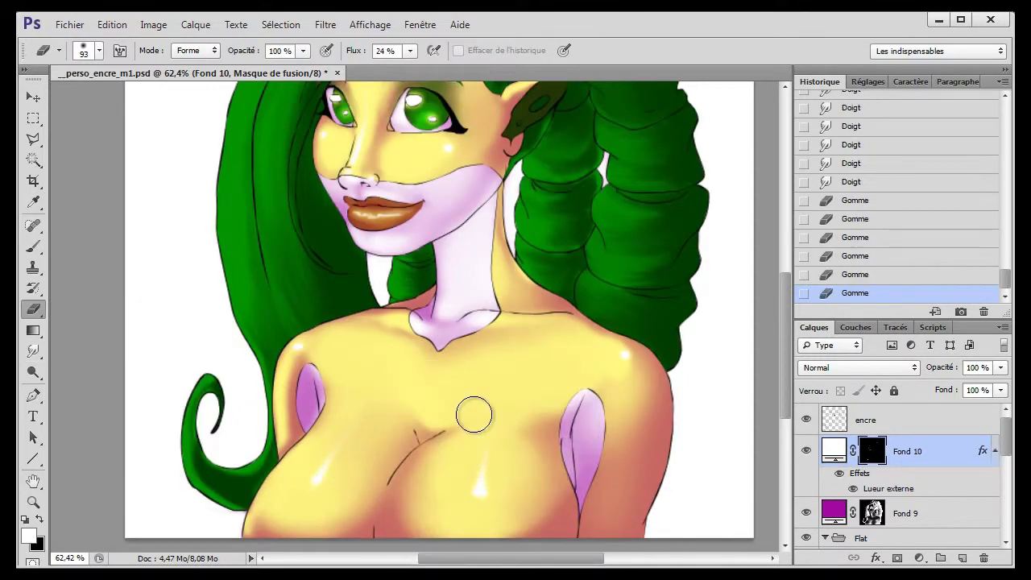
left_click(410, 50)
left_click(446, 476)
left_click(509, 494)
left_click(363, 447)
scroll(397, 244, "up", 2)
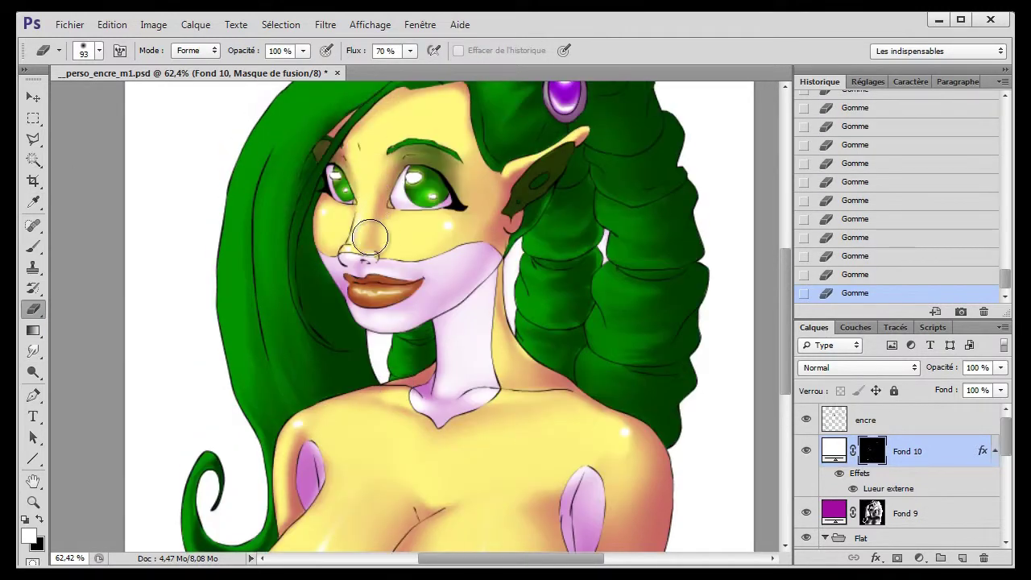
- Paint and smooth a highlight on the ear tip
right_click(33, 246)
left_click(88, 242)
scroll(452, 322, "up", 2)
mouse_move(564, 234)
left_mouse_down()
mouse_move(576, 219)
mouse_move(585, 235)
mouse_move(578, 222)
left_mouse_up()
left_click(33, 351)
left_click_drag(574, 234, 583, 221)
- Undo the last stroke and load the hair outline as a selection on the light mask
key("b")
key("ctrl+z")
scroll(903, 484, "down", 2)
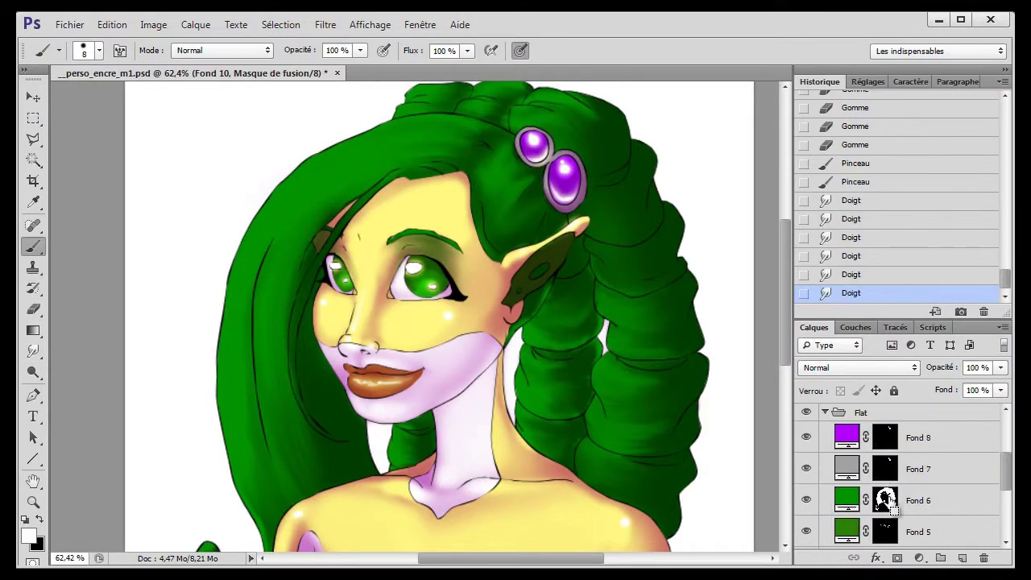
left_click(834, 494, "ctrl")
right_click(33, 119)
left_click(96, 117)
scroll(903, 484, "up", 2)
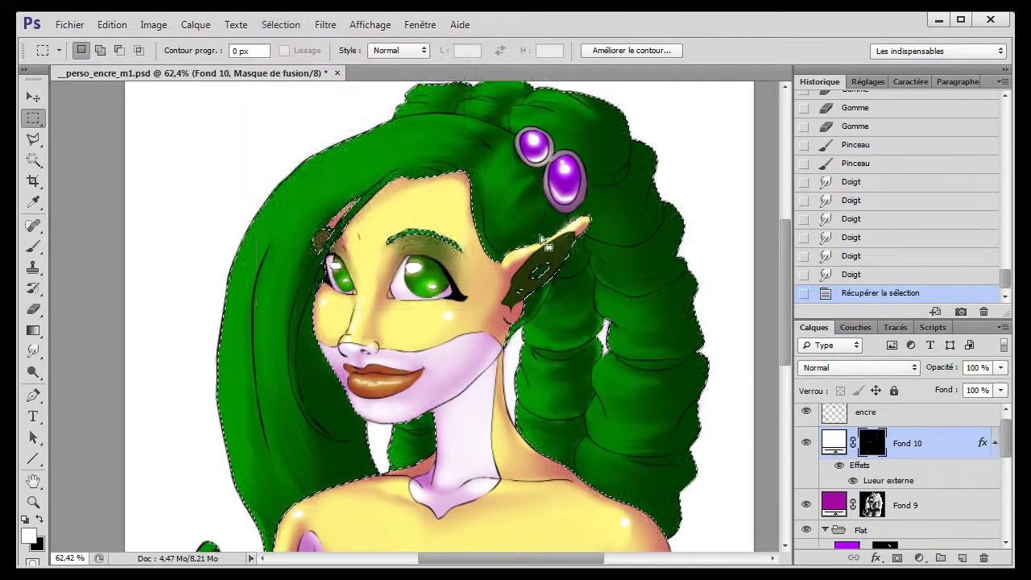
- Paint white rim light along the left hair edge with an 11 px brush, then deselect
key("b")
right_click(278, 170)
key("Escape")
mouse_move(334, 135)
left_mouse_down()
mouse_move(221, 261)
mouse_move(242, 534)
left_mouse_up()
mouse_move(210, 387)
left_mouse_down()
mouse_move(311, 149)
mouse_move(296, 226)
mouse_move(278, 197)
mouse_move(322, 174)
mouse_move(264, 209)
left_mouse_up()
key("ctrl+d")
- Smudge the rim light down the left hair edge using 36 then 45 px brushes
key("r")
right_click(276, 229)
key("Escape")
right_click(351, 147)
left_click_drag(431, 166, 445, 166)
key("Return")
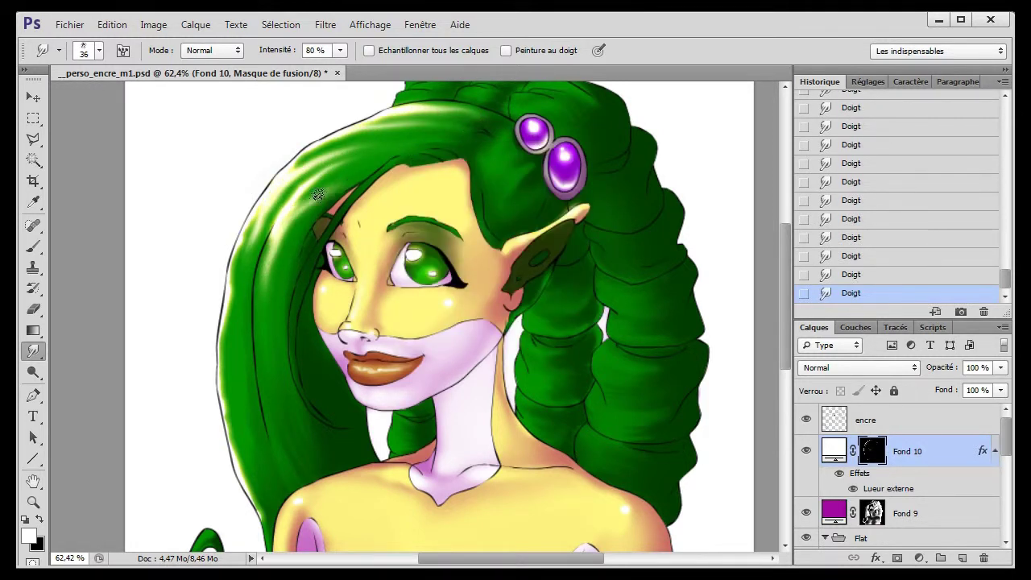
left_click_drag(245, 255, 237, 384)
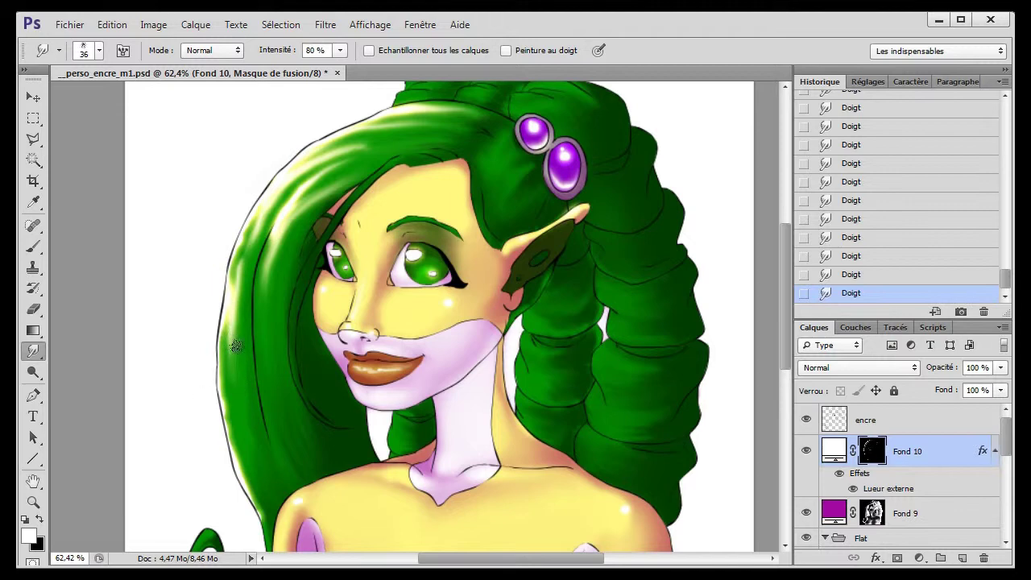
scroll(266, 524, "down", 2)
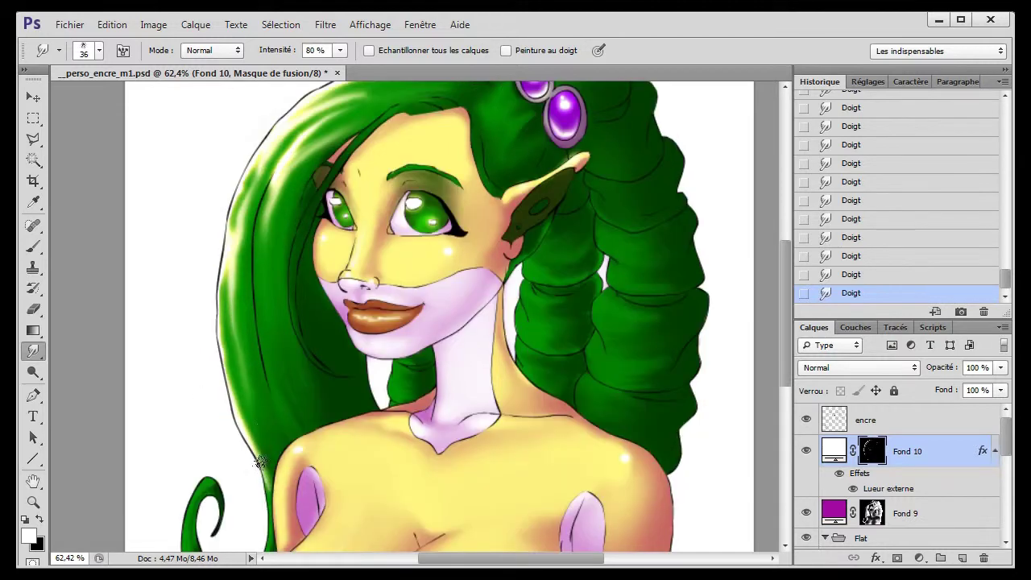
scroll(310, 221, "up", 4)
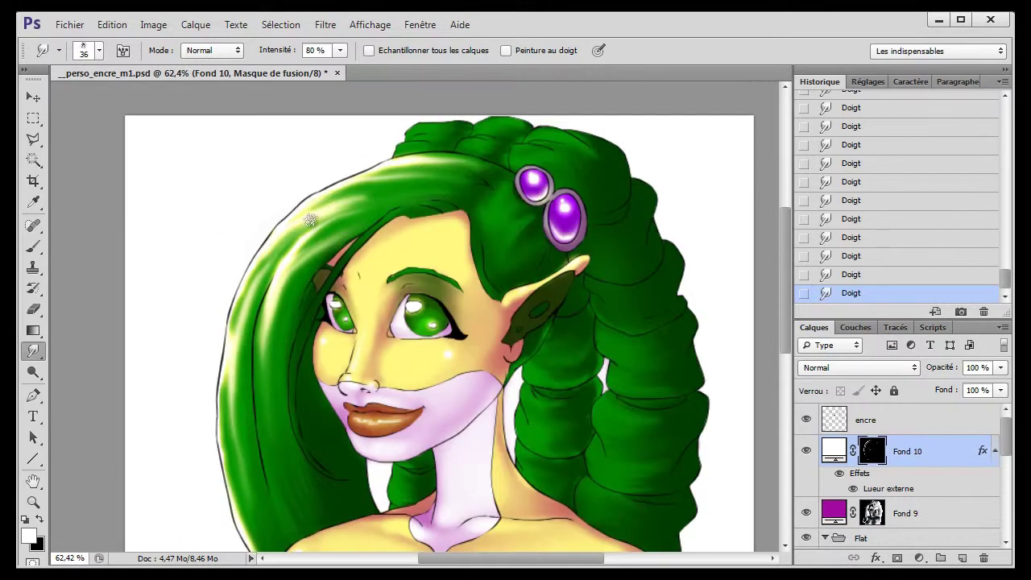
right_click(412, 197)
left_click_drag(440, 230, 445, 229)
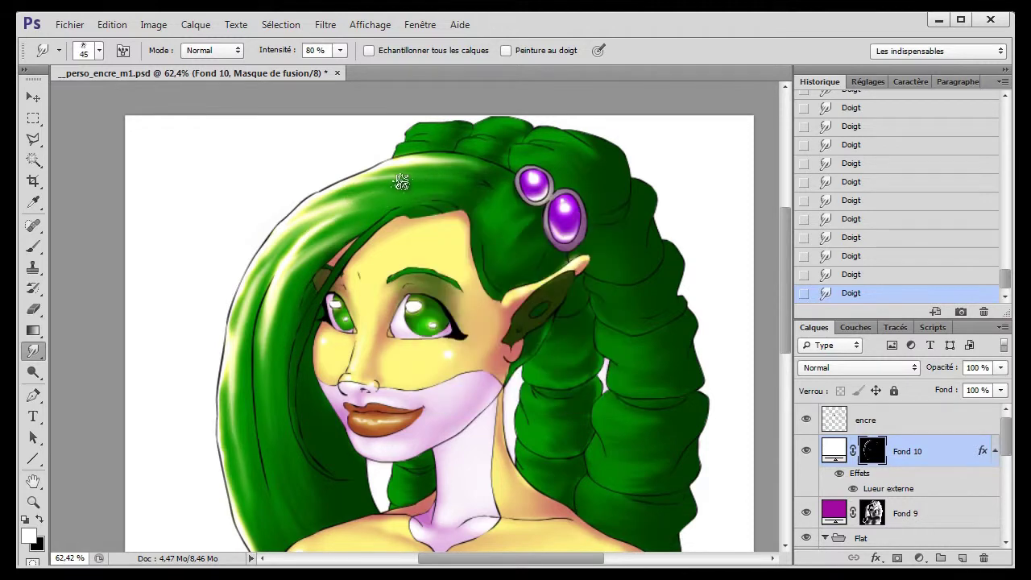
- Set Fond 10's opacity to 99% and change the Outer Glow blend mode
scroll(345, 196, "down", 2)
scroll(345, 196, "up", 2)
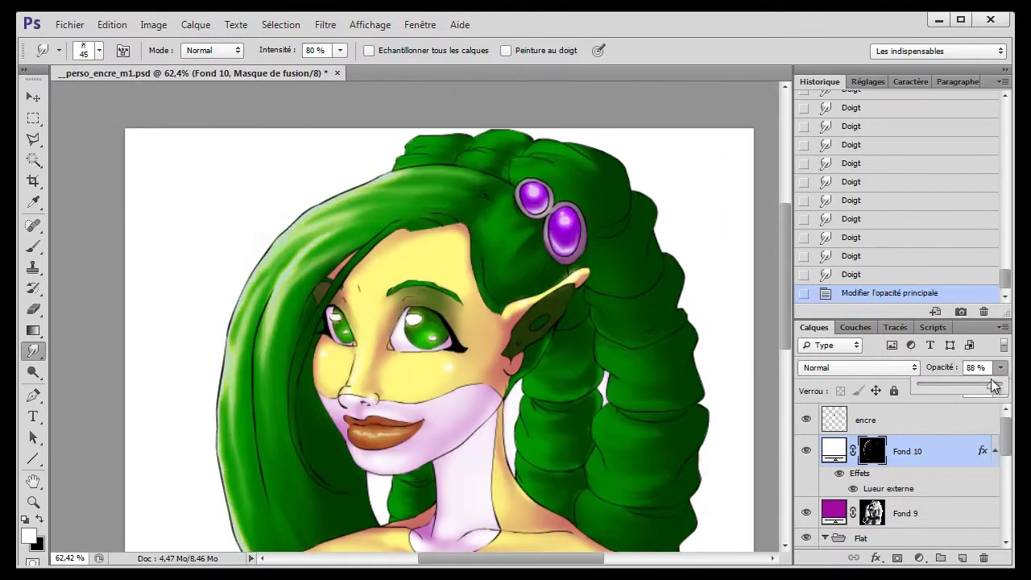
left_click(834, 451)
double_click(878, 487)
left_click(773, 348)
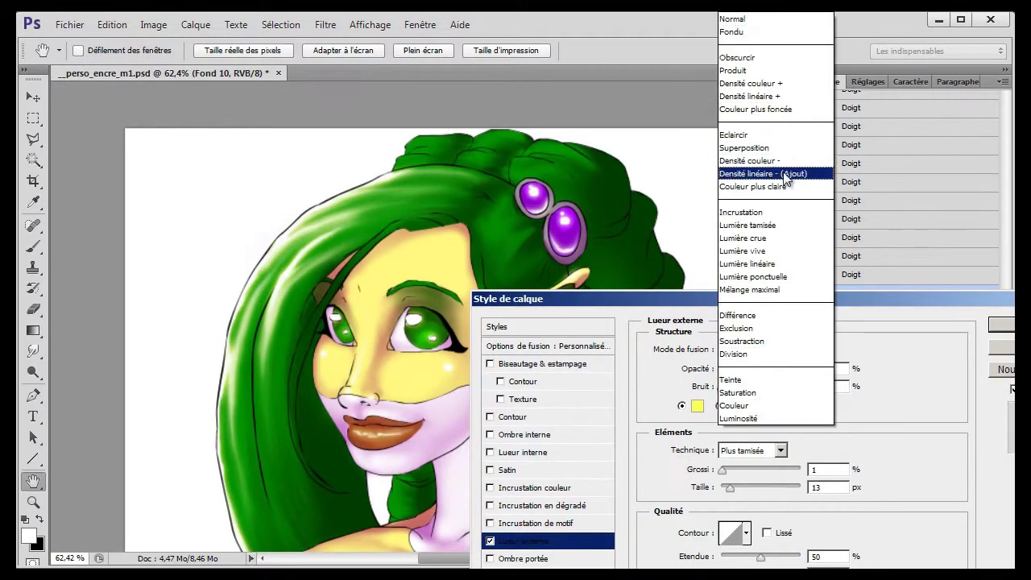
left_click(825, 170)
key("Return")
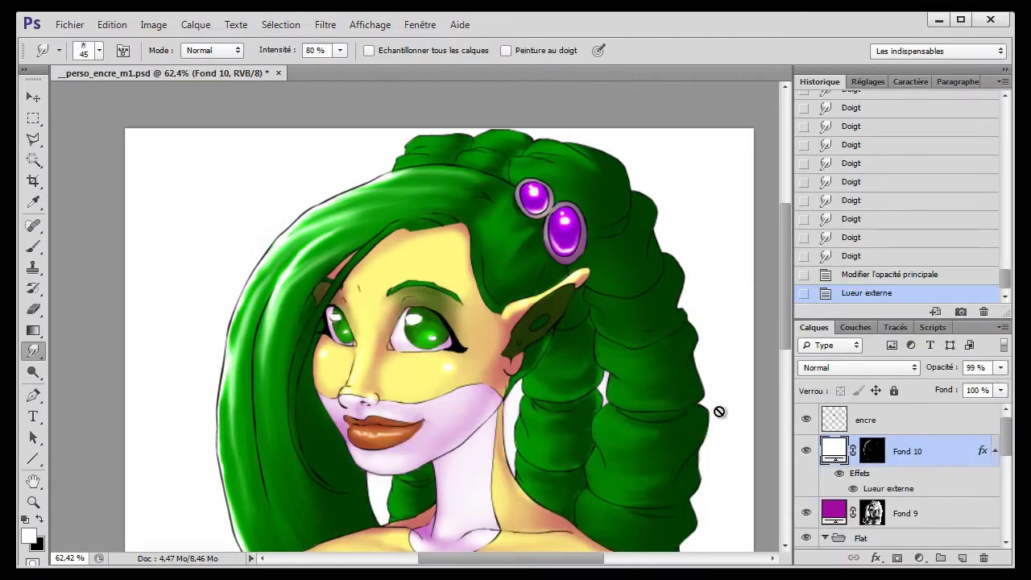
scroll(720, 412, "down", 2)
left_click(33, 247)
left_click(33, 350)
- Paint white highlight streaks on the right hair curls and soften them
mouse_move(524, 322)
left_mouse_down()
mouse_move(529, 287)
mouse_move(544, 308)
left_mouse_up()
left_click(33, 247)
left_click_drag(527, 331, 546, 329)
left_click_drag(530, 340, 548, 338)
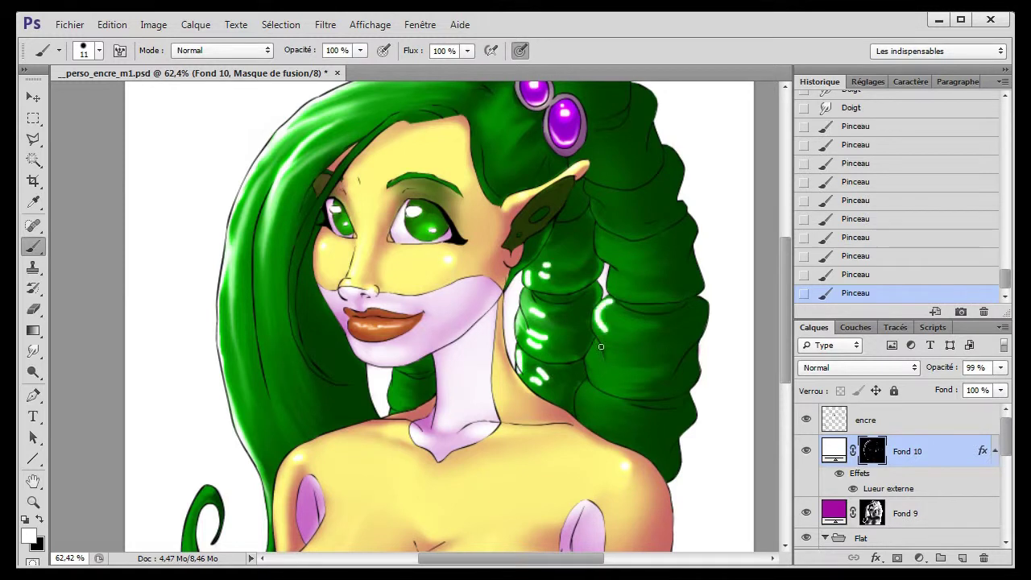
scroll(606, 364, "down", 1)
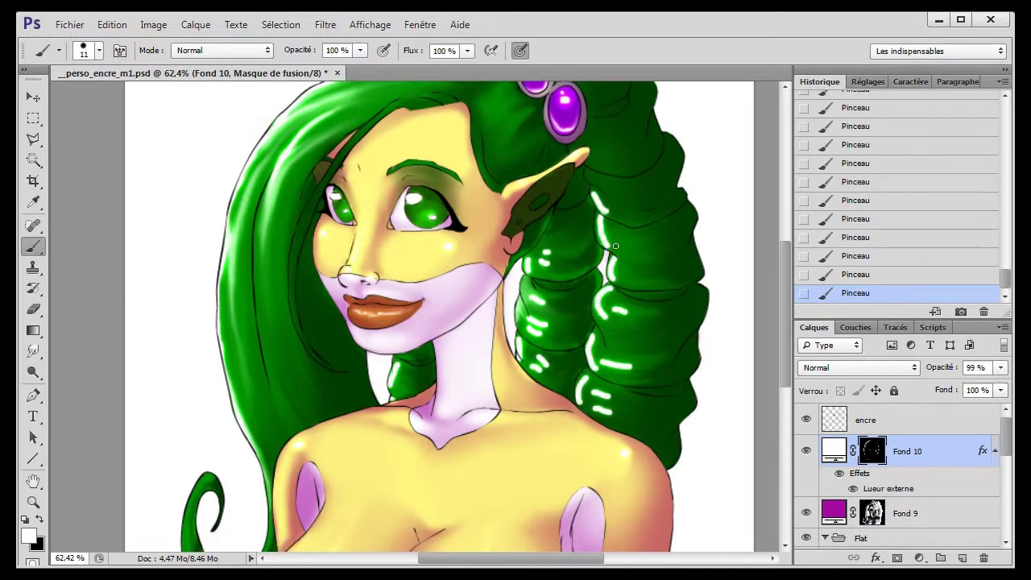
left_click(33, 350)
mouse_move(637, 274)
left_mouse_down()
mouse_move(648, 253)
mouse_move(626, 198)
left_mouse_up()
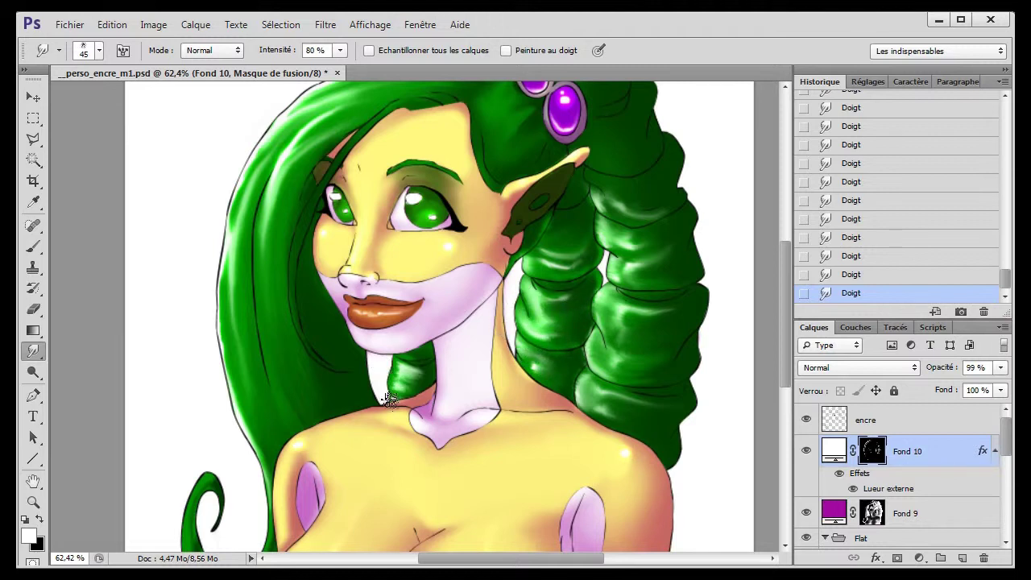
- Add highlights on top of the hair and smudge the strand beside the temple
scroll(626, 349, "up", 3)
key("b")
left_click_drag(514, 146, 538, 141)
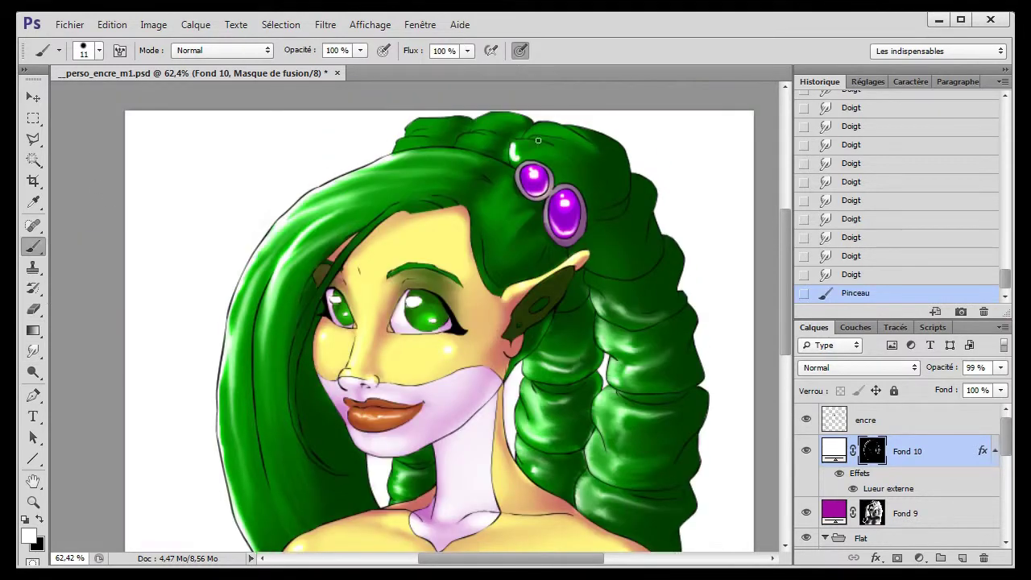
left_click(486, 191)
left_click_drag(33, 350, 88, 384)
left_click_drag(346, 257, 318, 310)
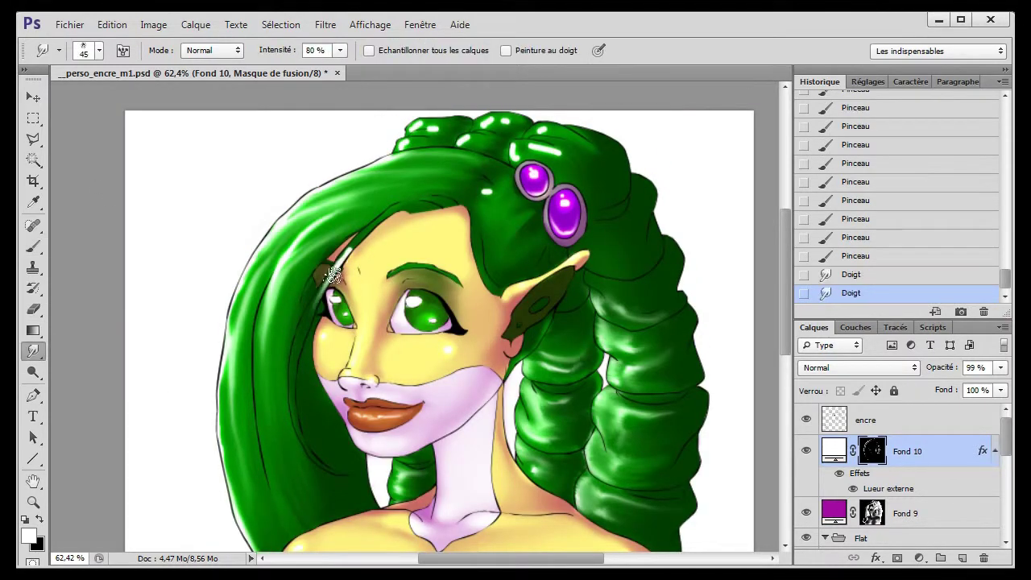
mouse_move(379, 218)
left_mouse_down()
mouse_move(314, 322)
mouse_move(364, 241)
left_mouse_up()
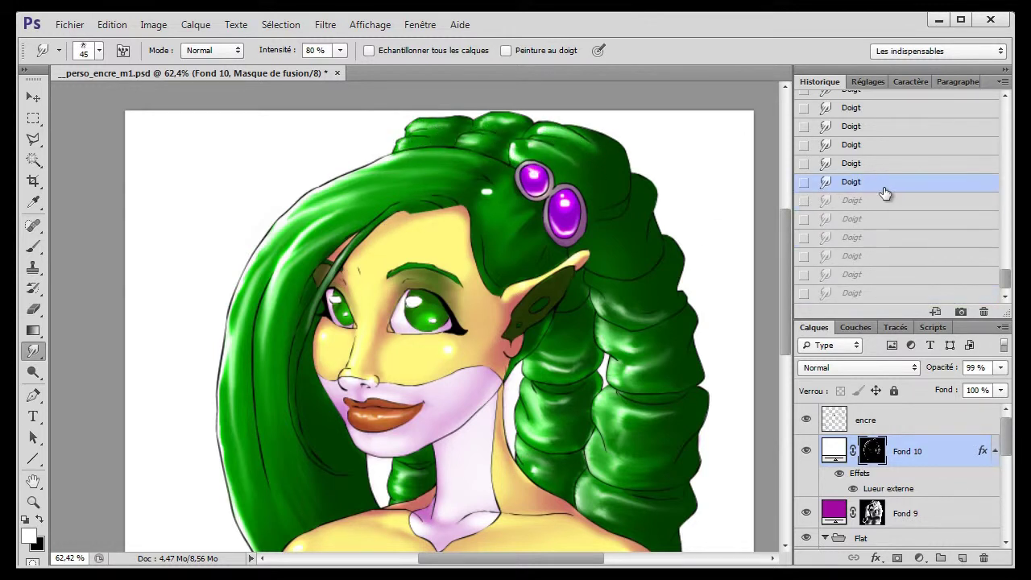
- Shrink the smudge brush and zoom the view in slightly
key("bracketleft")
key("bracketleft")
key("bracketleft")
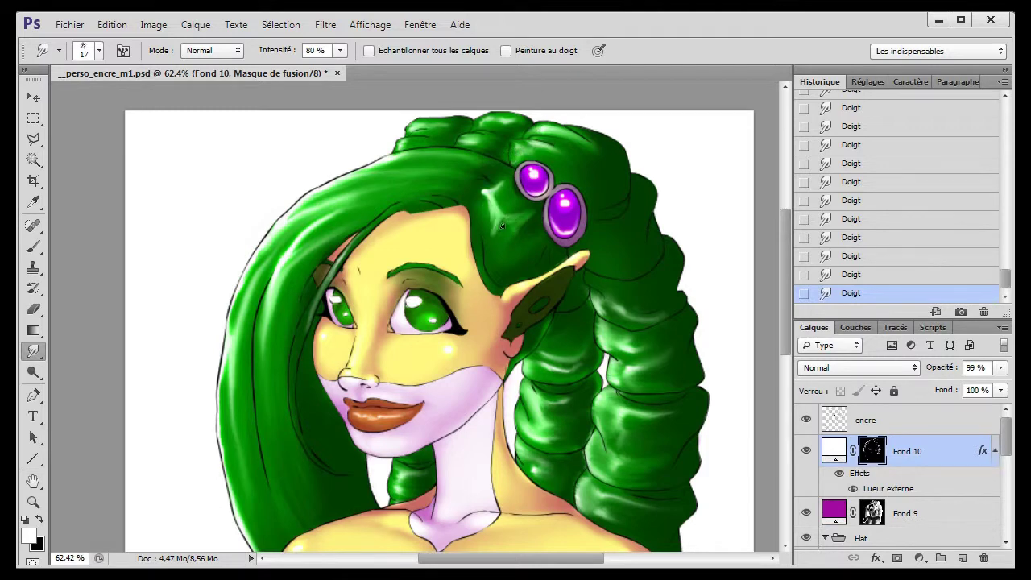
key("z")
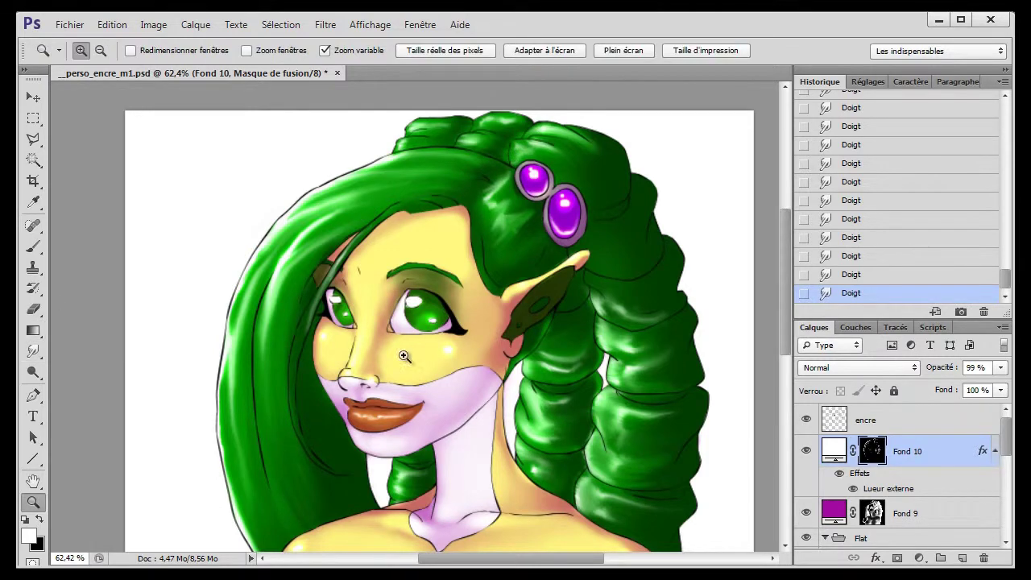
mouse_move(465, 278)
left_mouse_down()
mouse_move(469, 296)
mouse_move(418, 295)
left_mouse_up()
- Select the fond background layer and invert its colours
scroll(903, 483, "down", 5)
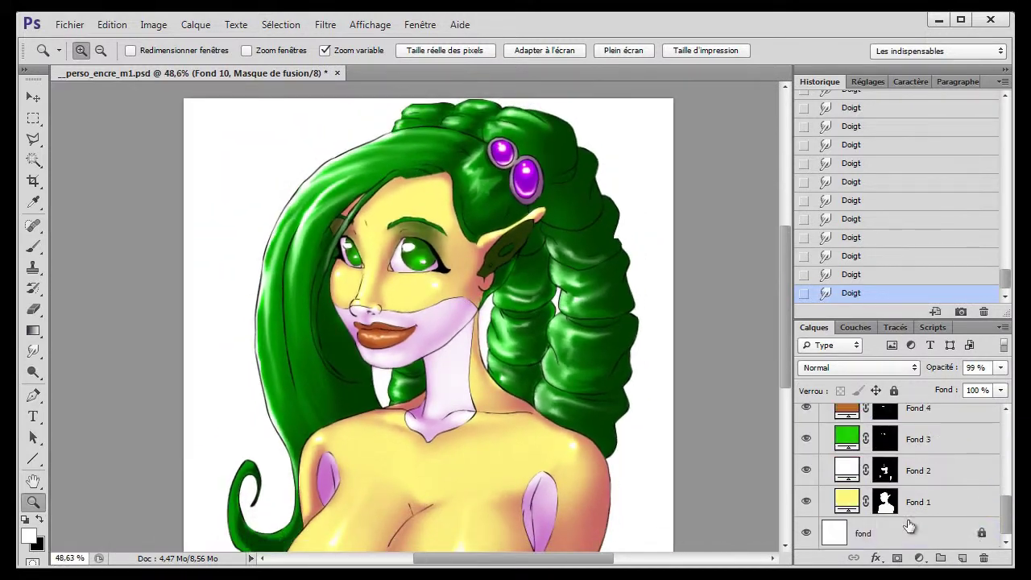
left_click(902, 529)
key("ctrl+i")
key("ctrl+i")
scroll(922, 453, "up", 5)
left_click(294, 505)
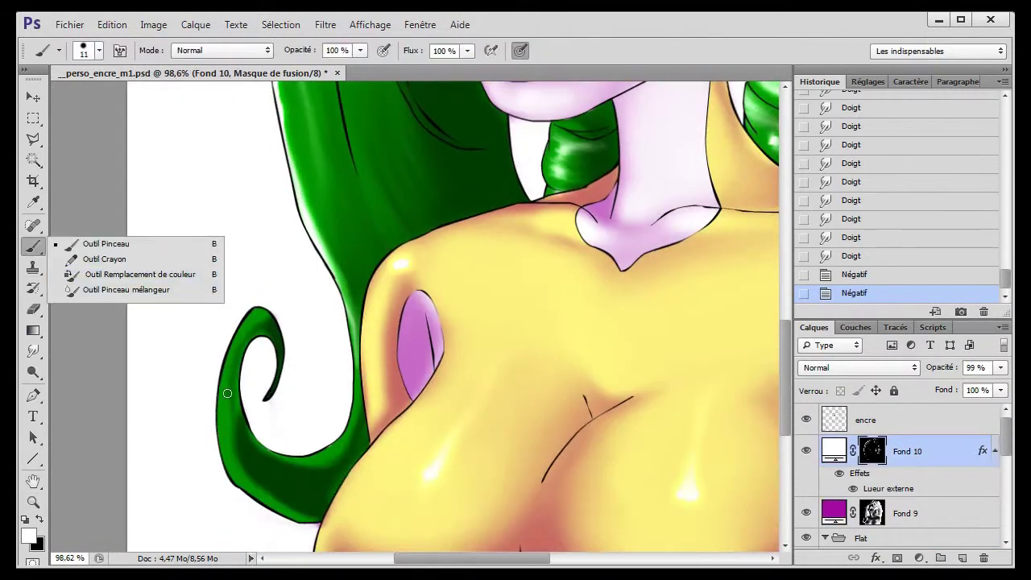
- Smudge the hair tip near the shoulder and blend light strokes along the hair and neck
left_click(33, 351)
left_click_drag(224, 435, 222, 387)
left_click_drag(250, 354, 266, 310)
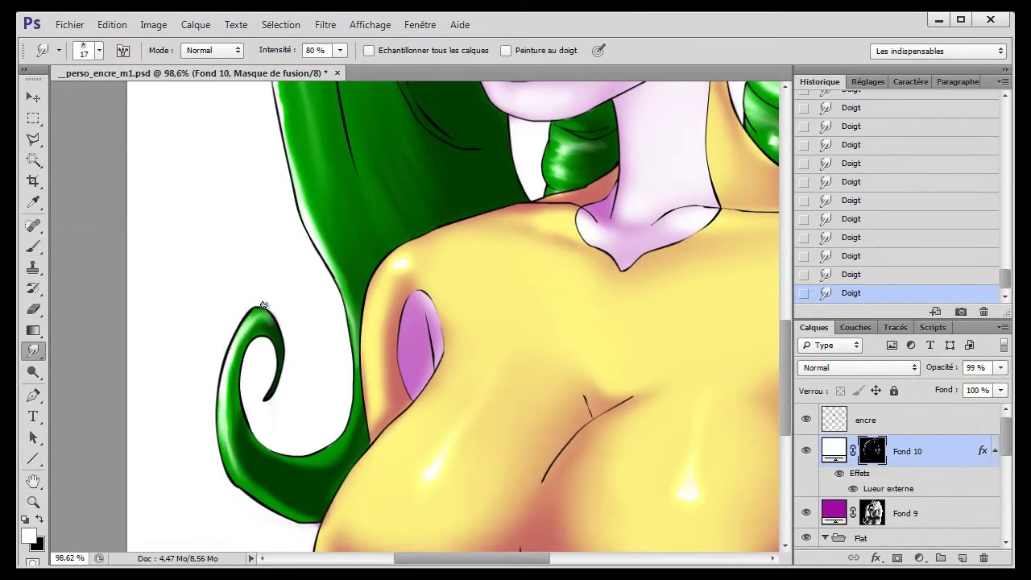
left_click(33, 246)
left_click_drag(338, 443, 379, 322)
left_click_drag(435, 363, 363, 467)
left_click_drag(33, 351, 81, 373)
mouse_move(342, 435)
left_mouse_down()
mouse_move(320, 457)
mouse_move(341, 421)
left_mouse_up()
- Invert the background from white to black and paint a highlight along the belly line
key("ctrl+i")
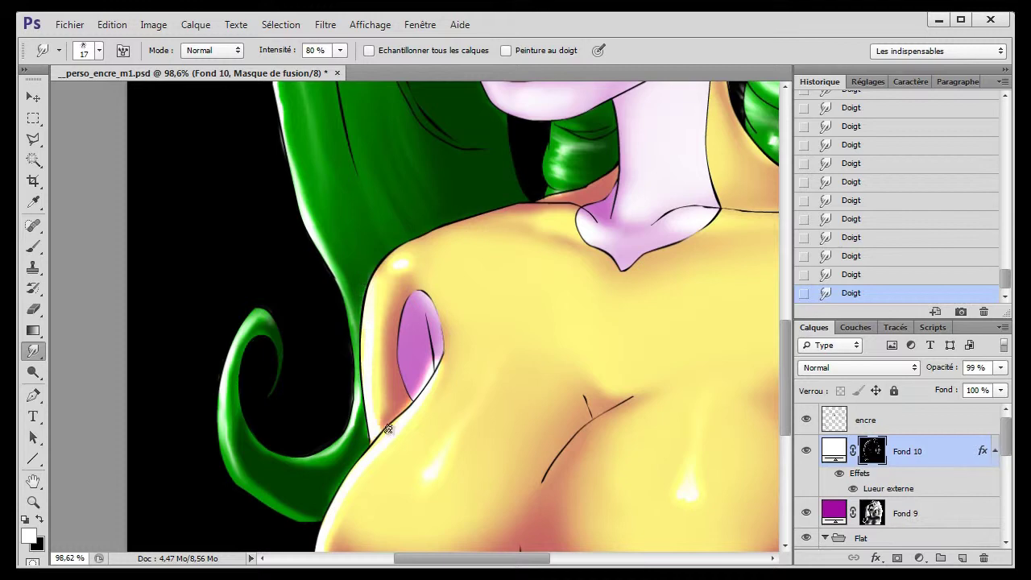
key("bracketright")
key("bracketright")
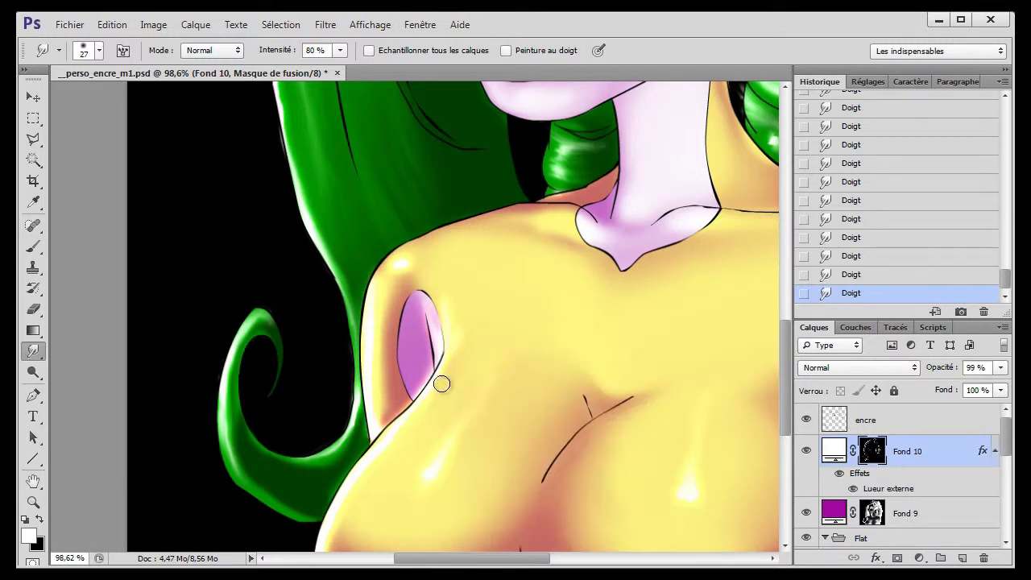
scroll(395, 358, "down", 3)
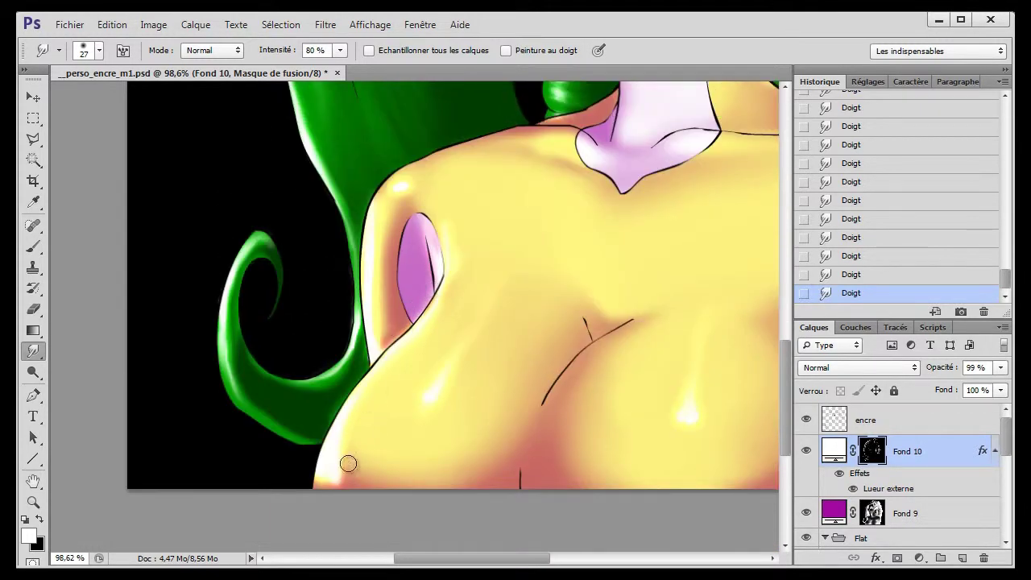
key("b")
mouse_move(548, 439)
left_mouse_down()
mouse_move(600, 375)
mouse_move(608, 386)
mouse_move(569, 495)
left_mouse_up()
- Smudge the belly-line highlight with a 64 px smudge brush
key("r")
right_click(638, 356)
left_click_drag(654, 398, 676, 398)
key("Return")
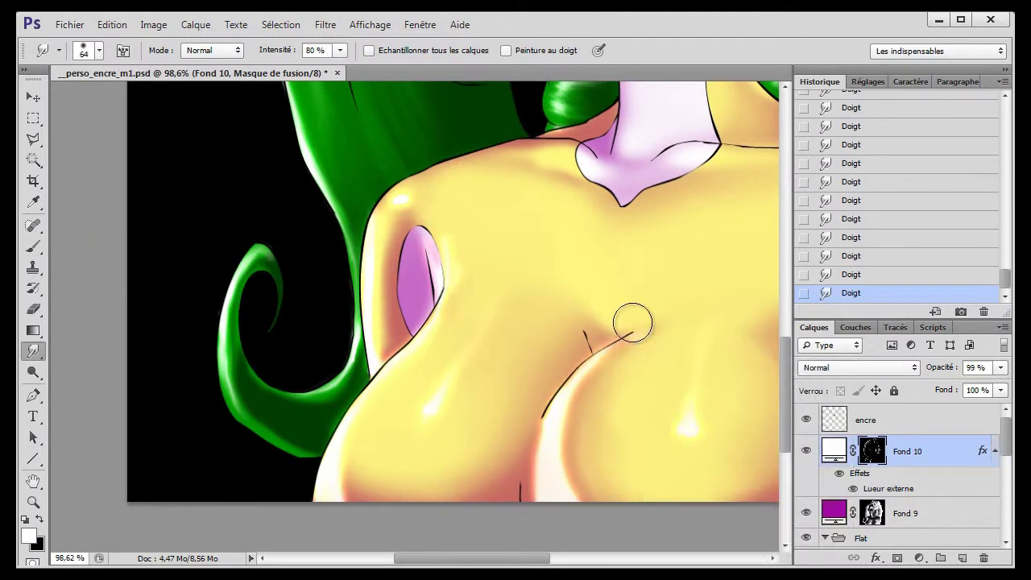
left_click_drag(605, 405, 582, 484)
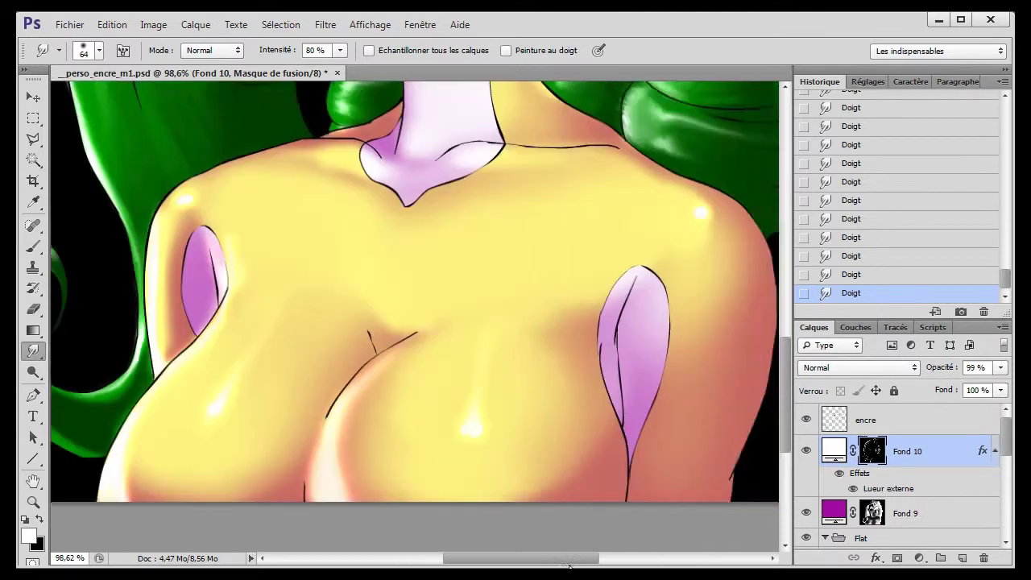
- Paint and blend a highlight near the neck, then fit the picture in the window
scroll(519, 456, "up", 5)
key("b")
left_click_drag(379, 302, 384, 295)
key("r")
left_click_drag(346, 329, 371, 322)
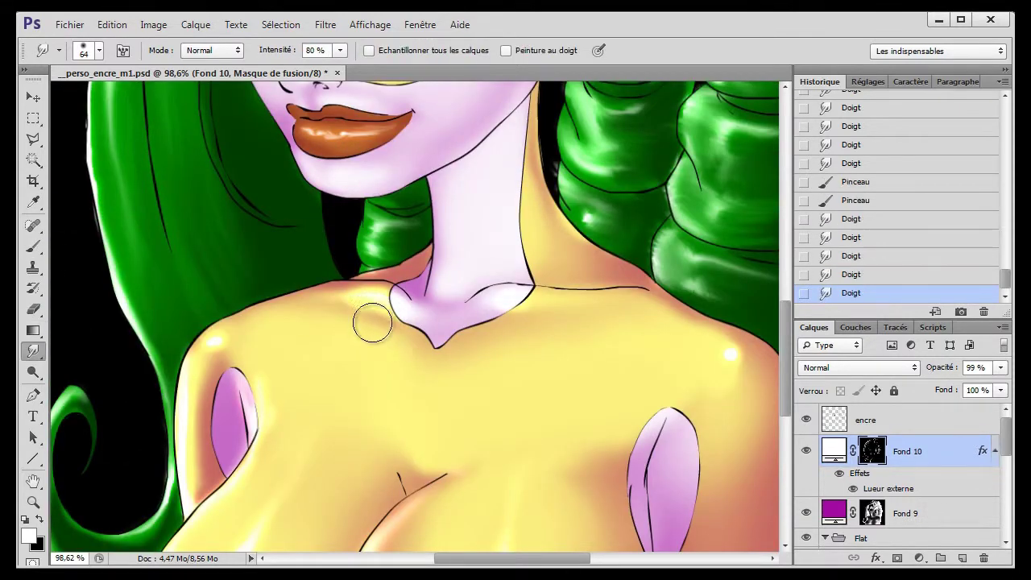
key("z")
key("ctrl+0")
- Add a white Solid Color layer, Fond 11, with an inverted mask and a copied light-blue outer glow
left_click(919, 558)
left_click(886, 343)
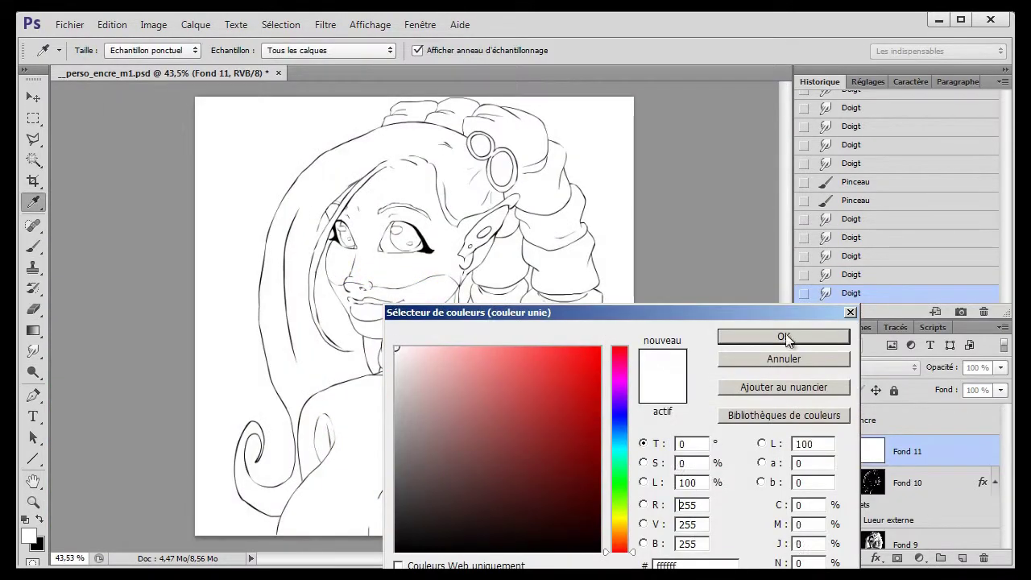
left_click(785, 334)
key("ctrl+i")
left_click_drag(983, 482, 982, 451)
double_click(889, 488)
left_click(645, 416)
- Zoom in on the face and paint the glow onto the jaw area with the brush
key("Return")
key("Return")
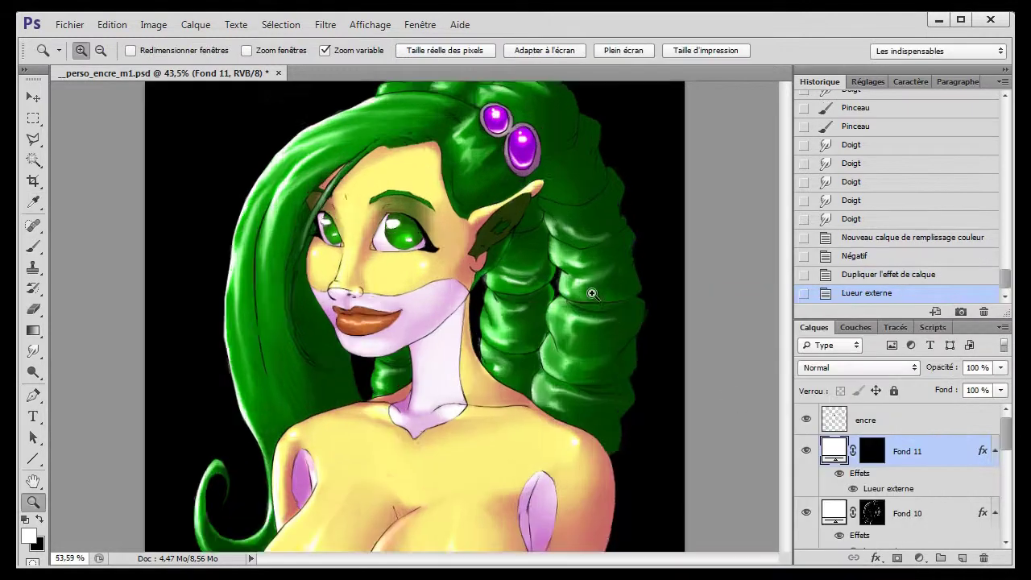
left_click_drag(592, 294, 613, 294)
right_click(33, 246)
left_click(92, 239)
right_click(314, 299)
key("Escape")
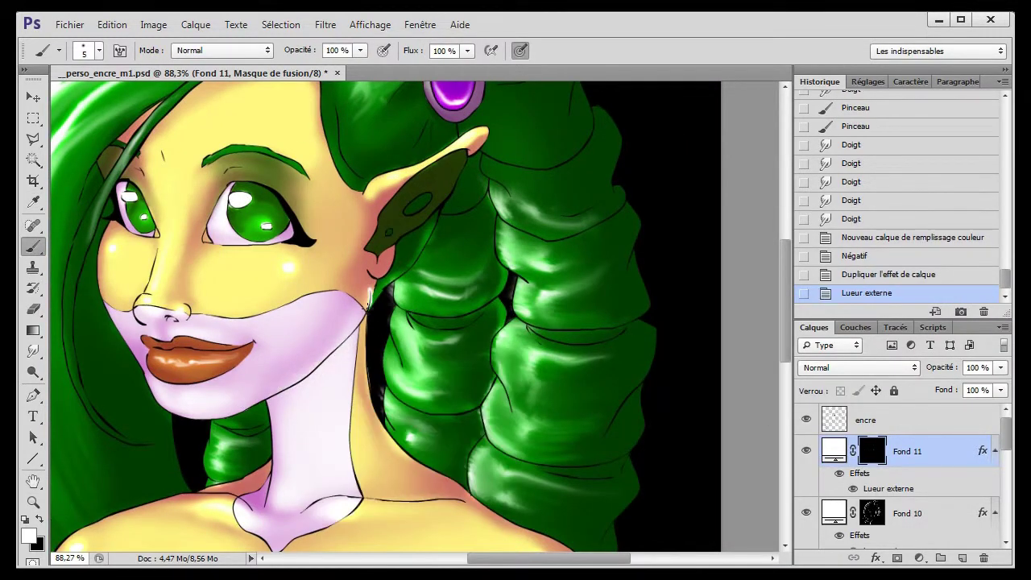
left_click_drag(274, 392, 185, 415)
- Set Fond 11's outer glow blend mode to Superposition and widen its size
double_click(889, 488)
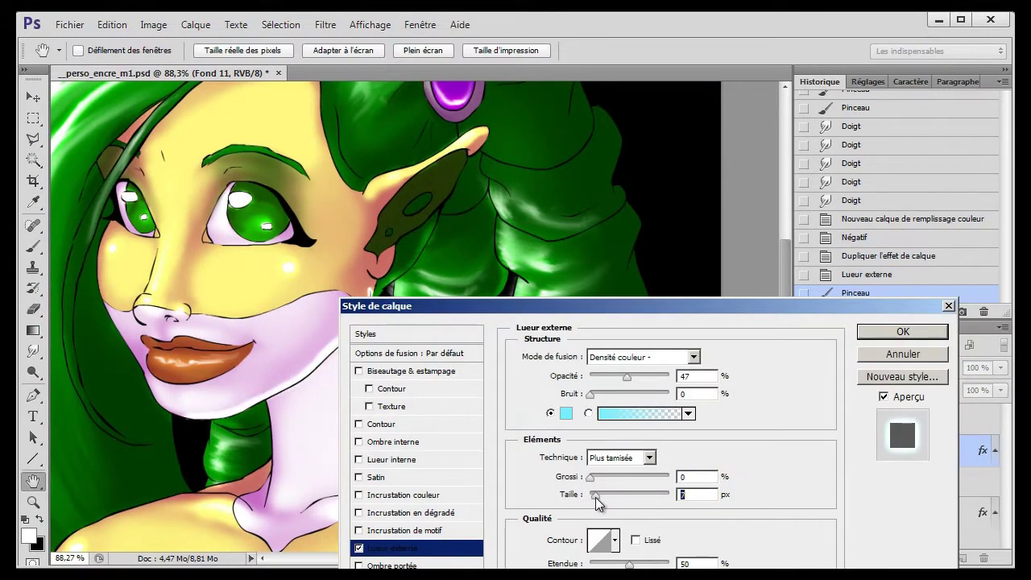
left_click(669, 356)
left_click(602, 135)
left_click(647, 356)
left_click(612, 148)
left_click_drag(387, 306, 522, 232)
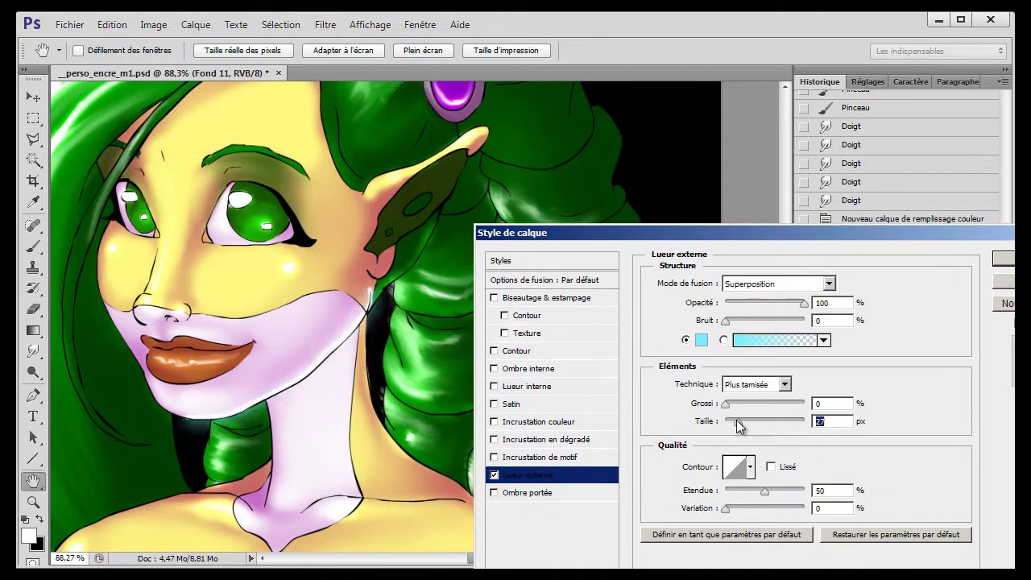
mouse_move(725, 403)
left_mouse_down()
mouse_move(749, 407)
mouse_move(725, 402)
left_mouse_up()
- Try several glow blend modes, including Incrustation, then apply the outer glow settings
left_click(779, 284)
left_click(741, 394)
key("Up")
key("Up")
key("Up")
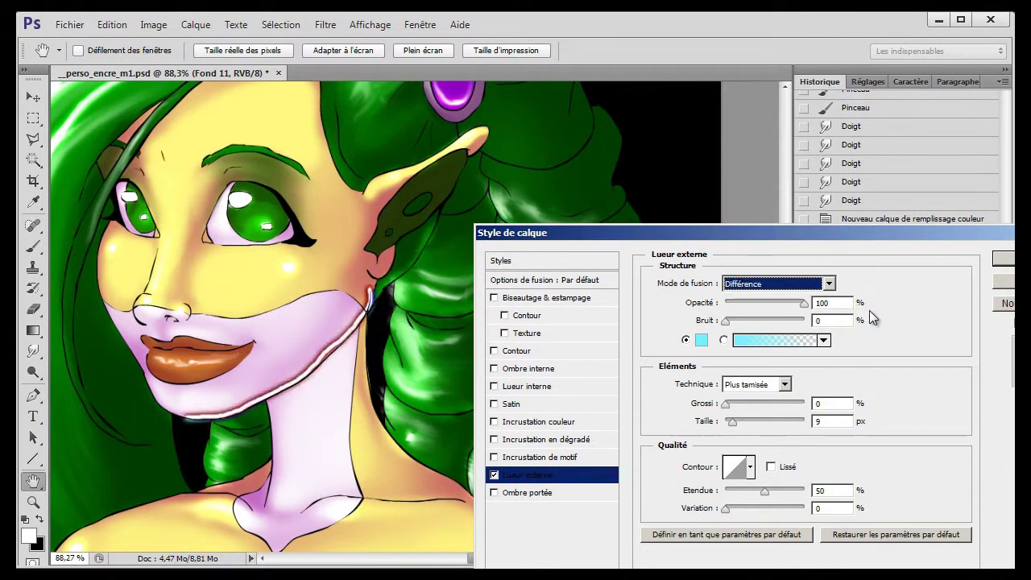
key("Up")
key("Up")
key("Up")
left_click(778, 284)
left_click(921, 379)
key("Up")
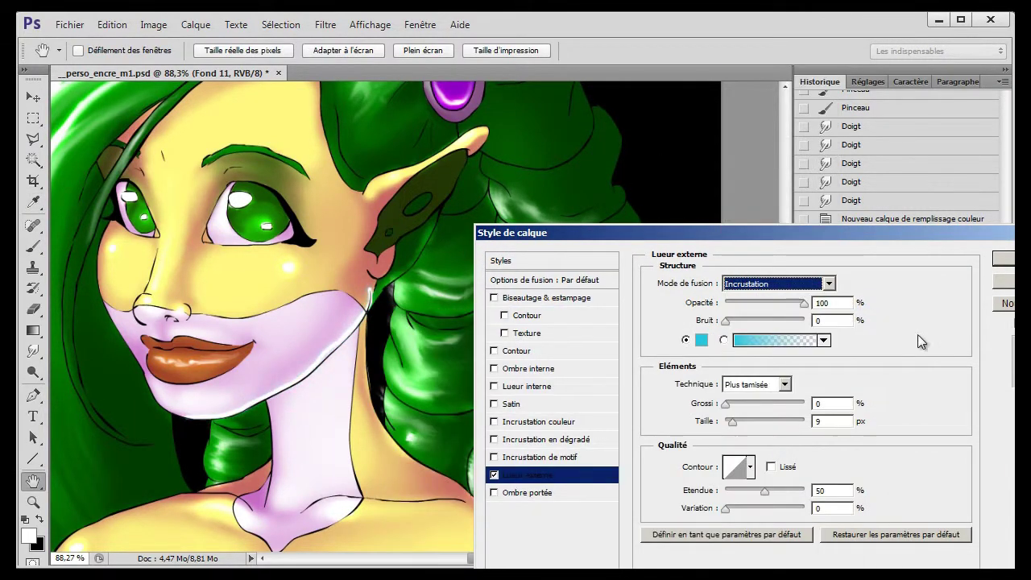
key("Up")
key("Return")
- Smudge the glow softly along the chin and jaw line
left_click_drag(33, 350, 80, 385)
key("ctrl+backslash")
left_click_drag(185, 403, 218, 435)
left_click_drag(282, 379, 317, 331)
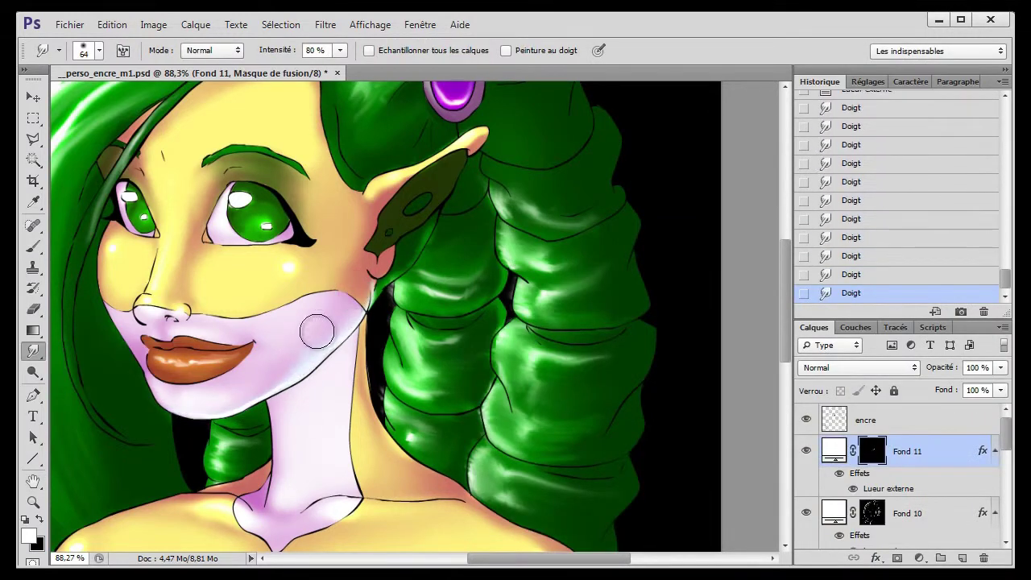
- Paint a white highlight on a hair curl, then switch to the Smudge tool
left_click(33, 247)
left_click(103, 239)
mouse_move(580, 462)
left_mouse_down()
mouse_move(639, 391)
mouse_move(619, 402)
mouse_move(619, 364)
left_mouse_up()
left_click(33, 350)
left_click(103, 365)
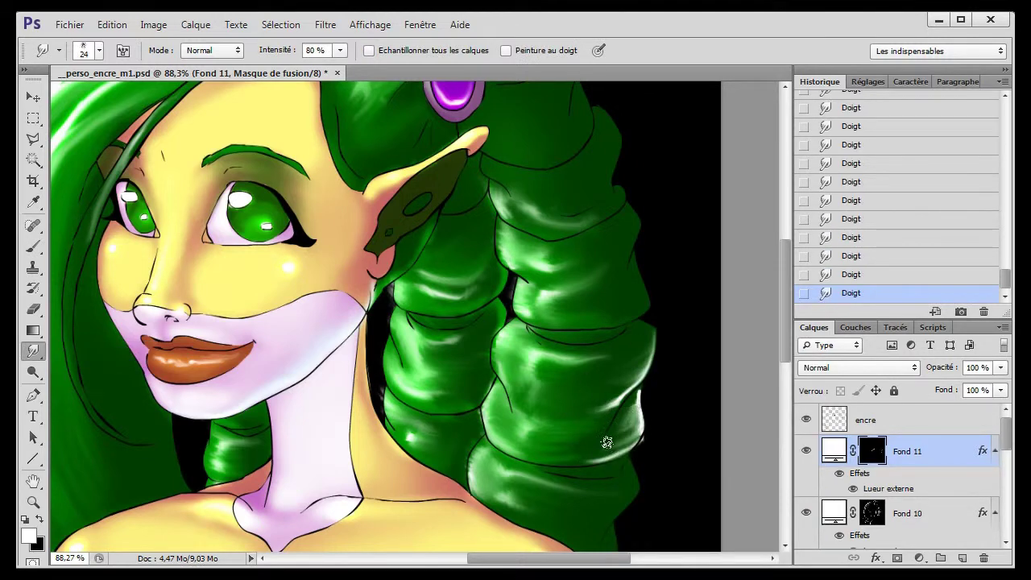
- Paint and smudge a white rim light along the lower curl's edge
scroll(645, 385, "down", 3)
left_click(33, 247)
left_click(103, 240)
left_click_drag(596, 475, 628, 401)
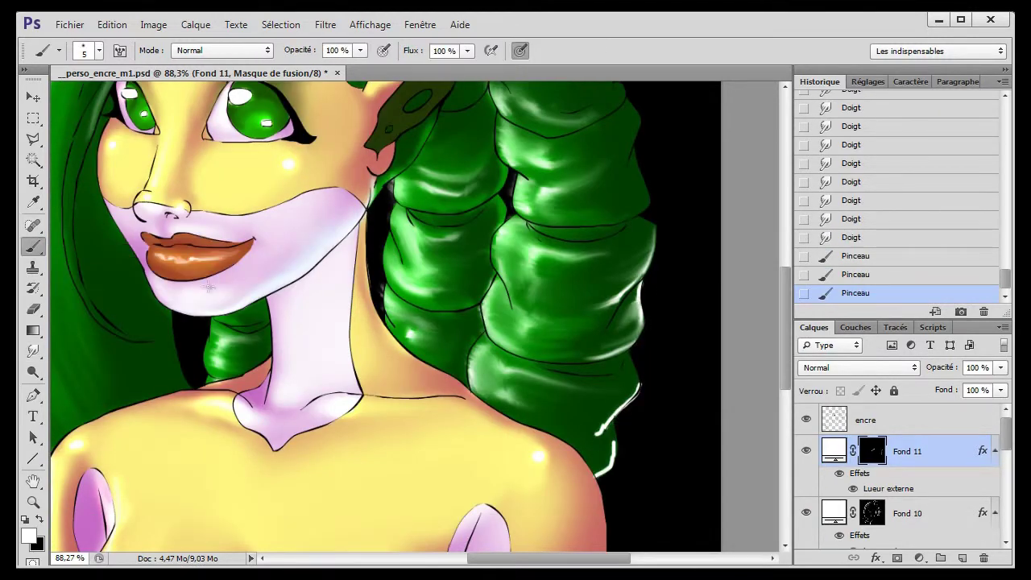
left_click(33, 351)
left_click(103, 366)
left_click_drag(604, 440, 576, 427)
left_click_drag(637, 383, 587, 456)
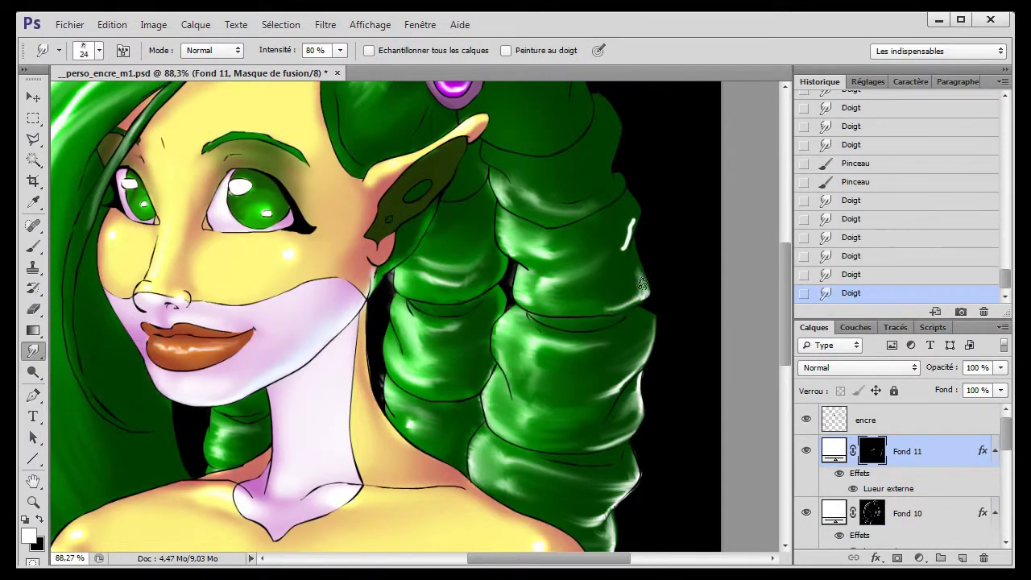
- Paint white rim-light strokes on the upper hair and the ear tip
scroll(618, 230, "up", 2)
left_click(33, 248)
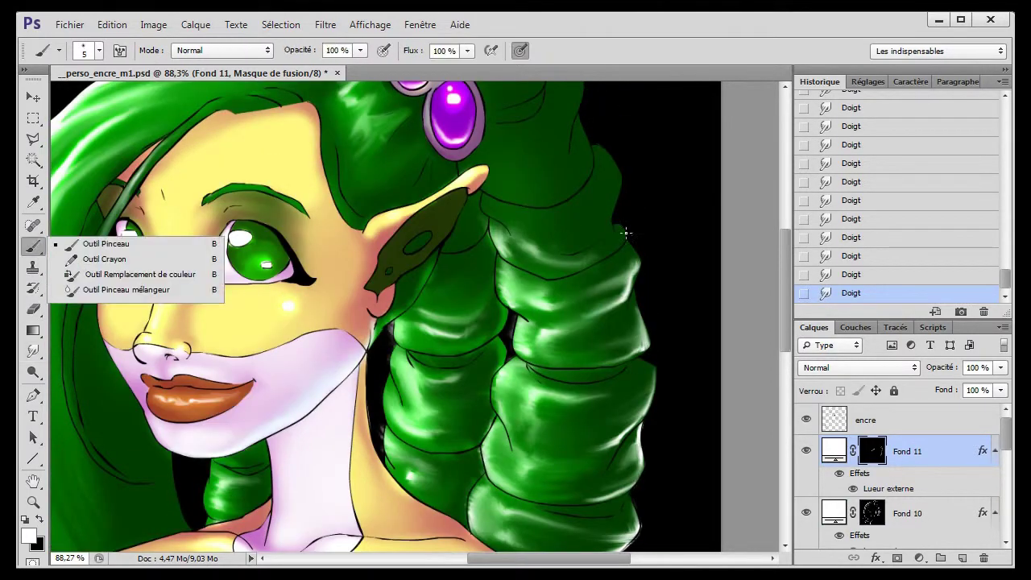
left_click(103, 239)
left_click_drag(637, 201, 626, 230)
scroll(626, 230, "up", 2)
left_click_drag(578, 172, 568, 208)
scroll(543, 158, "up", 2)
left_click(481, 278)
mouse_move(518, 177)
left_mouse_down()
mouse_move(542, 158)
mouse_move(496, 206)
left_mouse_up()
- Smudge the white highlights on the upper hair and the lower curls
left_click(33, 350)
left_click(88, 384)
left_click_drag(539, 141, 535, 159)
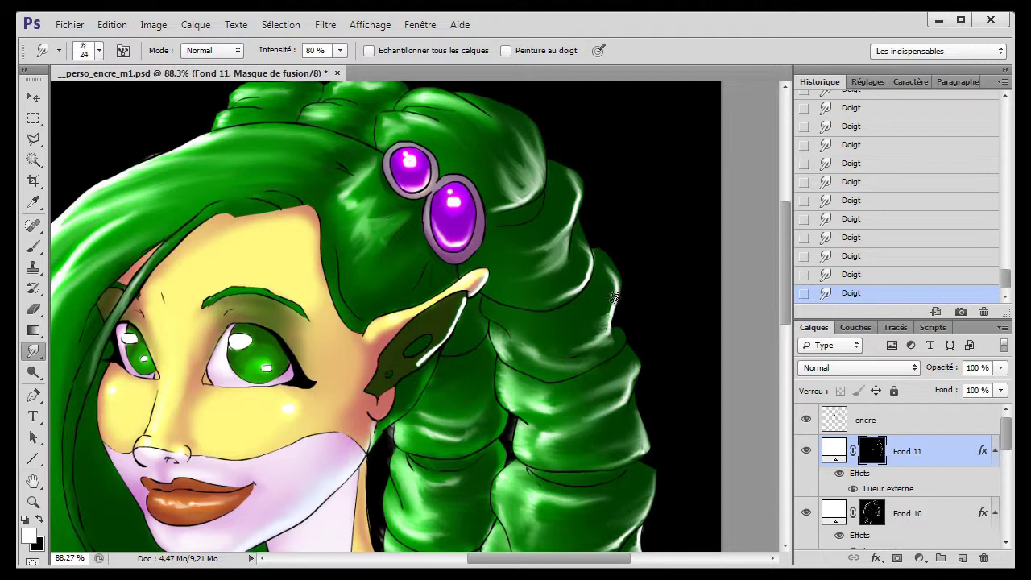
scroll(558, 333, "down", 5)
key("b")
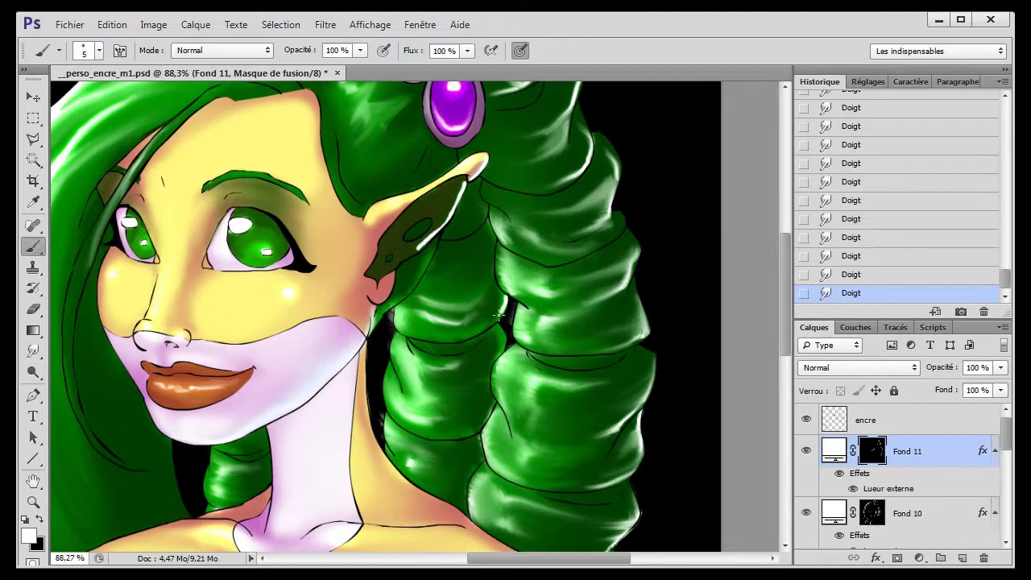
left_click(33, 350)
left_click(88, 384)
mouse_move(484, 334)
left_mouse_down()
mouse_move(495, 358)
mouse_move(467, 391)
left_mouse_up()
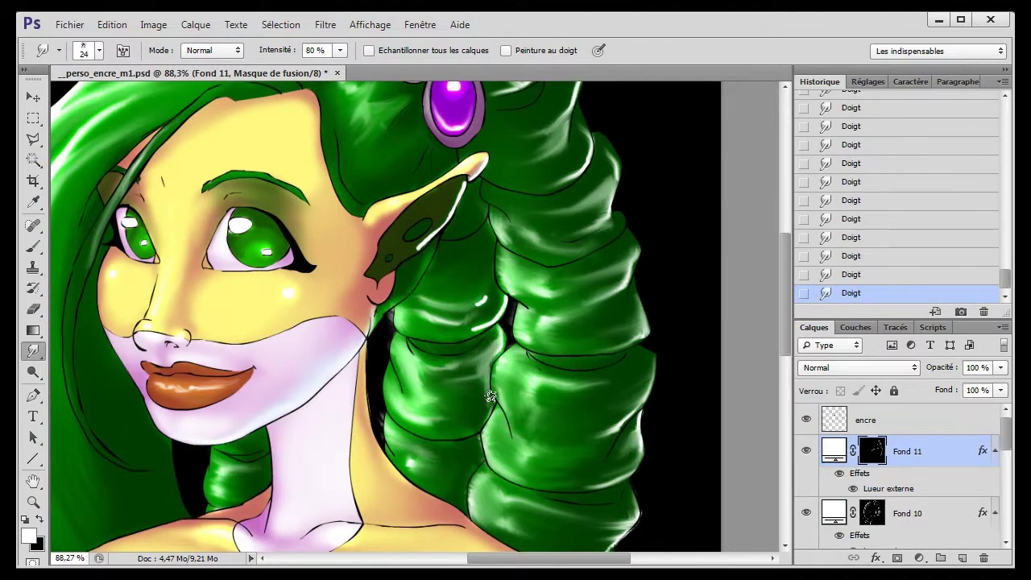
- Paint a white highlight along the pointed ear and soften it
key("b")
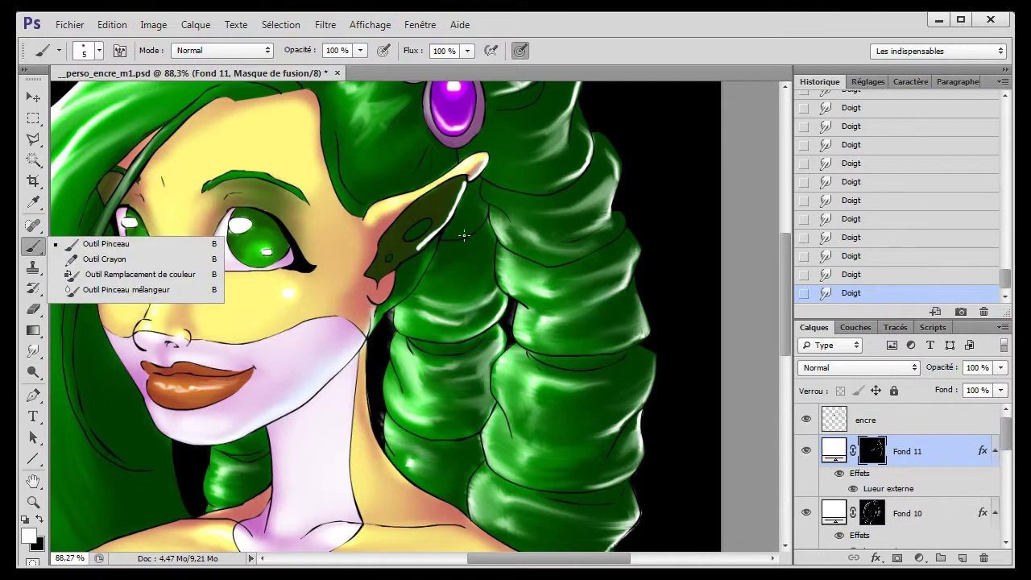
left_click_drag(476, 305, 455, 238)
right_click(435, 196)
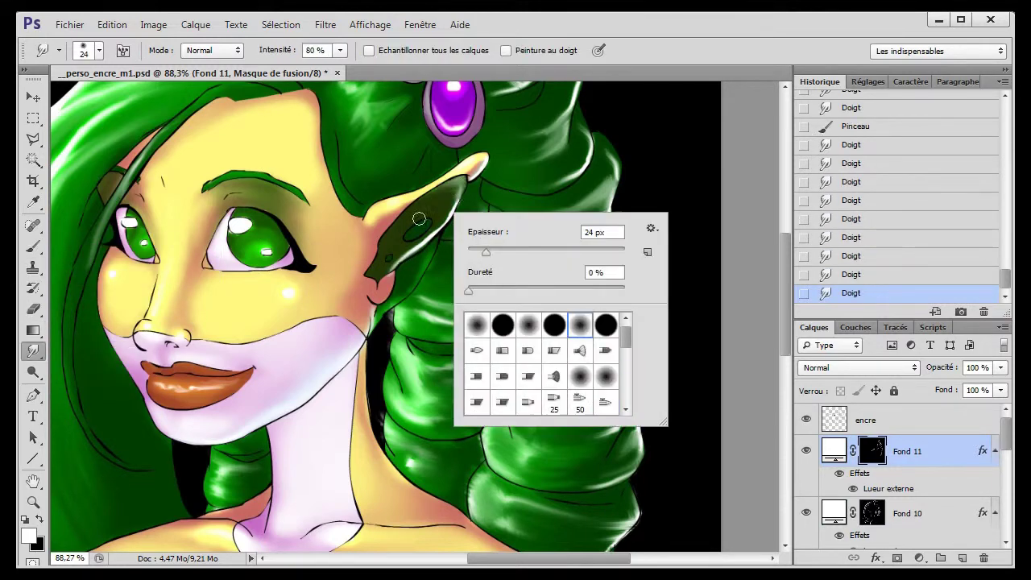
left_click_drag(439, 201, 436, 230)
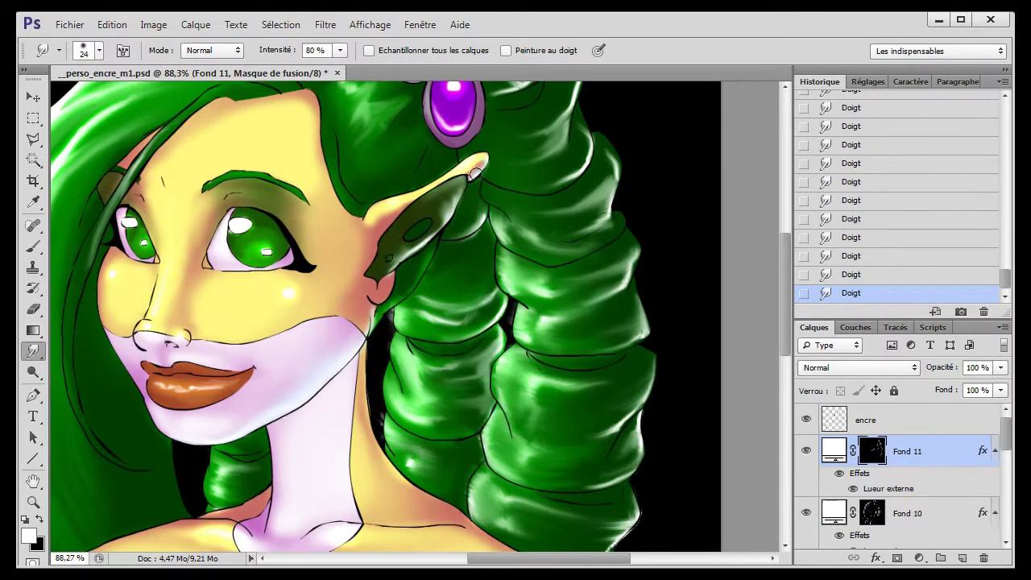
- Smudge highlights around the lower gem and blend a new white mark near the ear
key("b")
scroll(476, 174, "up", 3)
key("r")
left_click_drag(475, 197, 459, 219)
left_click_drag(479, 165, 427, 250)
key("b")
left_click_drag(395, 208, 379, 178)
key("r")
left_click_drag(402, 201, 383, 182)
- Paint light strokes along the hair edge and smudge them into the hair
scroll(416, 260, "down", 1)
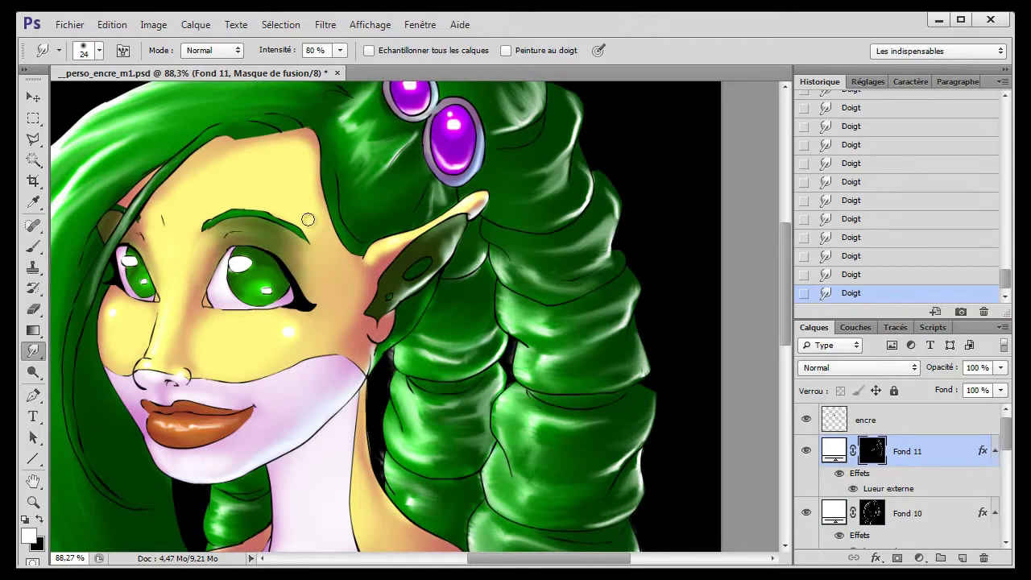
scroll(427, 218, "down", 3)
key("b")
left_click_drag(439, 172, 399, 233)
left_click(33, 350)
left_click_drag(435, 193, 390, 234)
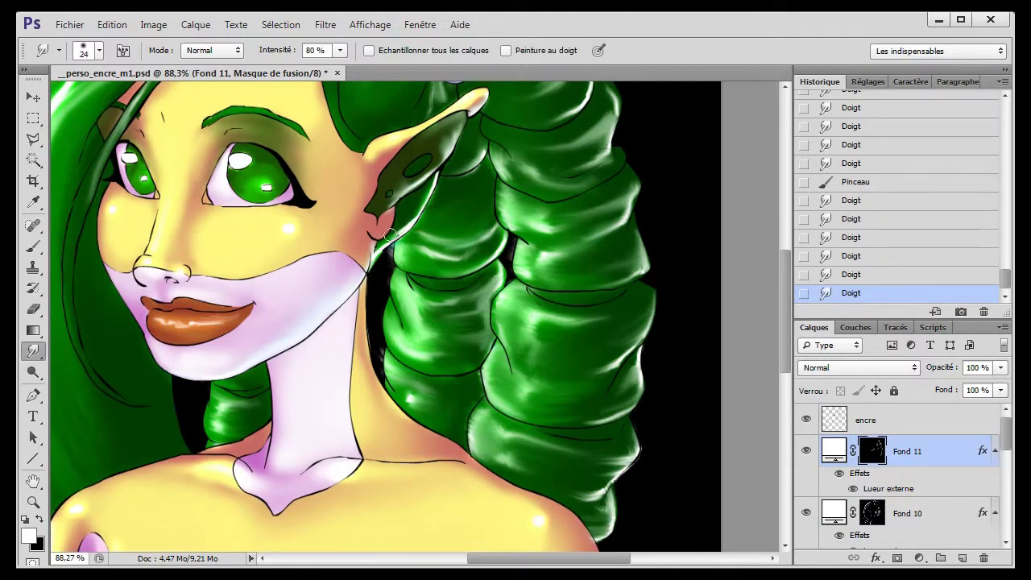
scroll(379, 235, "down", 3)
left_click(33, 246)
mouse_move(367, 129)
left_mouse_down()
mouse_move(427, 274)
mouse_move(475, 310)
left_mouse_up()
left_click(33, 350)
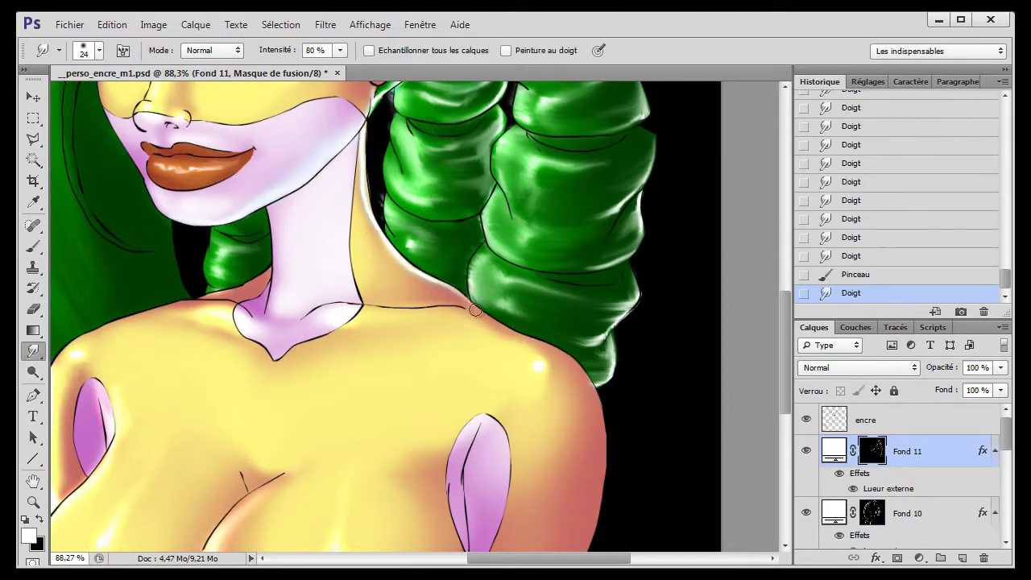
- Paint soft light along the shoulder edge
left_click(33, 249)
scroll(610, 458, "down", 3)
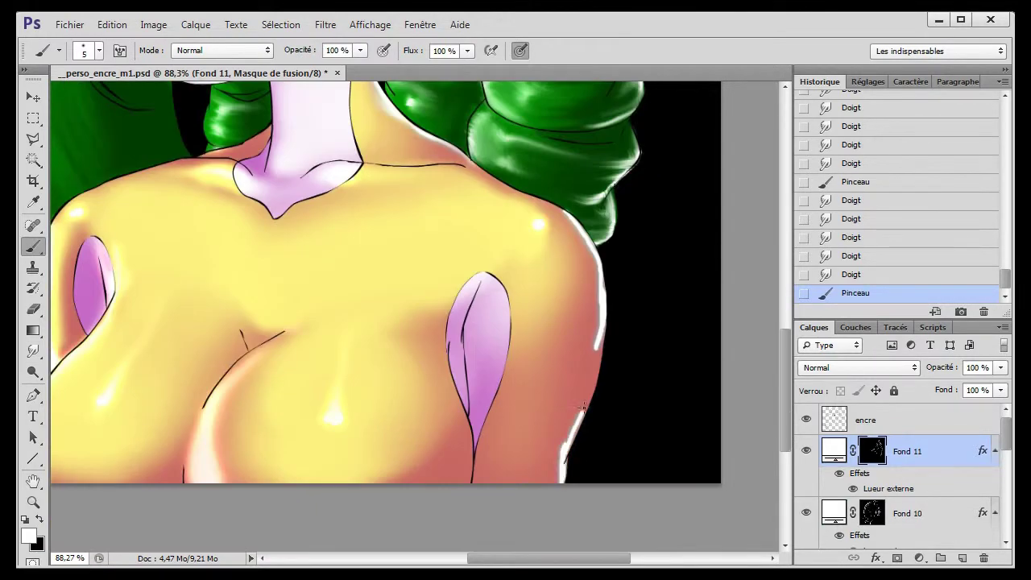
left_click_drag(568, 479, 600, 338)
left_click(33, 349)
mouse_move(568, 213)
left_mouse_down()
mouse_move(592, 324)
mouse_move(575, 405)
left_mouse_up()
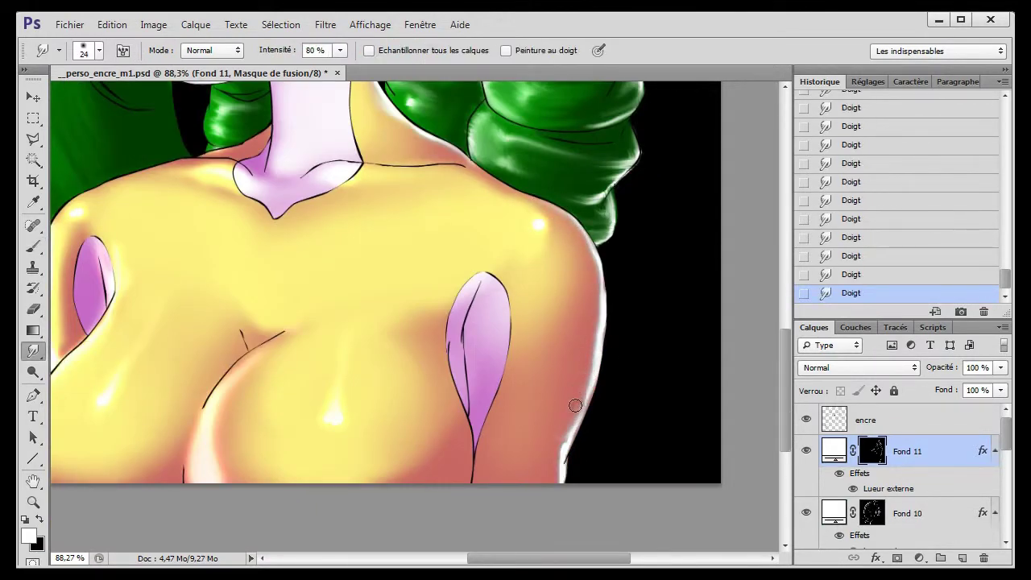
- Smudge the edges of the pink patch
key("b")
key("r")
mouse_move(479, 372)
left_mouse_down()
mouse_move(456, 402)
mouse_move(472, 480)
left_mouse_up()
left_click_drag(520, 370, 601, 408)
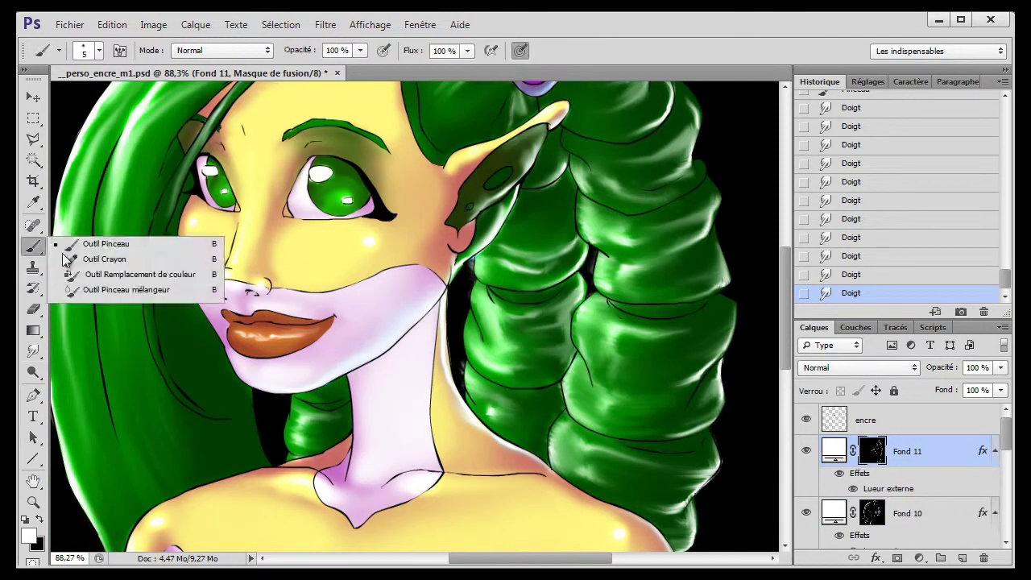
- Add a shine on the upper lip, a highlight on the ear, and light along the left hair strand
left_click(34, 248)
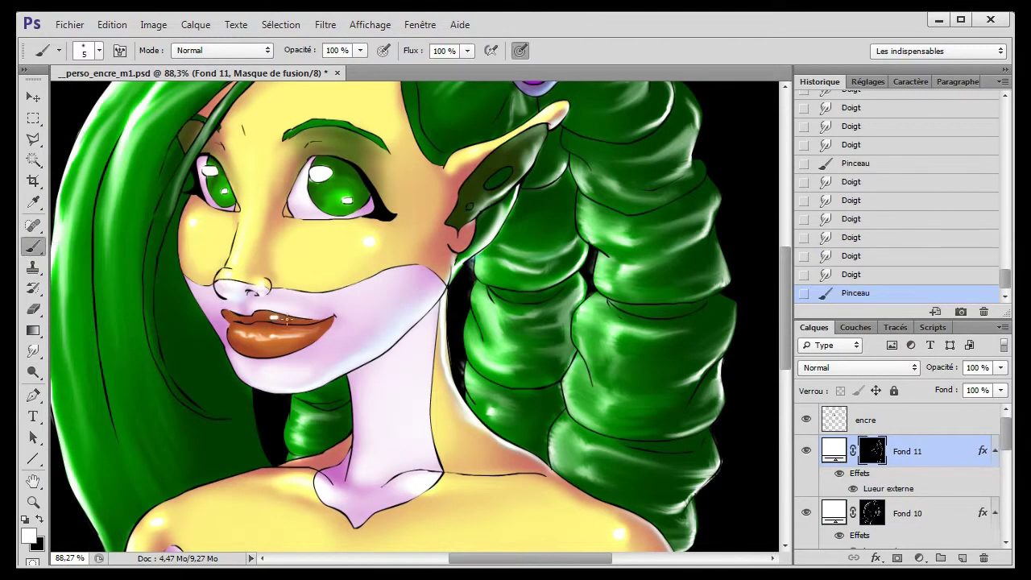
key("r")
left_click_drag(274, 319, 304, 322)
scroll(419, 312, "up", 3)
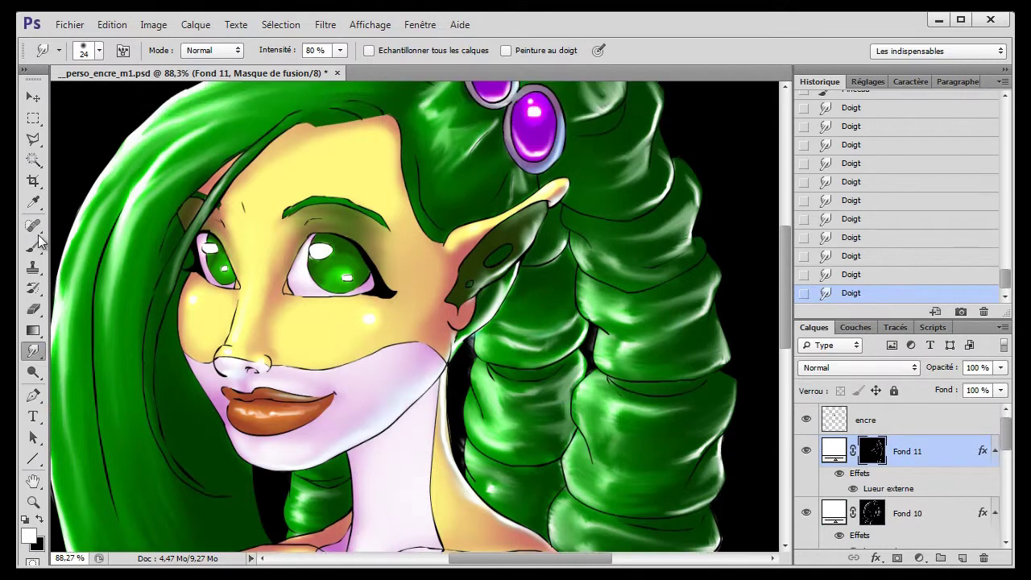
key("b")
mouse_move(455, 302)
left_mouse_down()
mouse_move(471, 327)
mouse_move(506, 309)
left_mouse_up()
key("r")
left_click(33, 247)
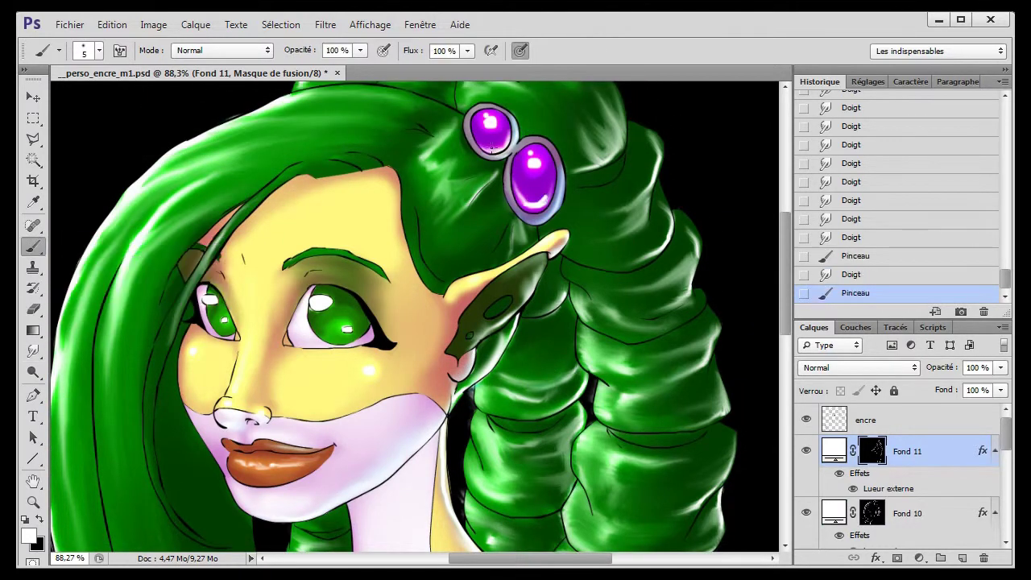
left_click_drag(186, 265, 181, 275)
left_click(33, 350)
- Set Fond 11's outer glow to Eclaircir mode with blue colour #00a8ff
double_click(889, 488)
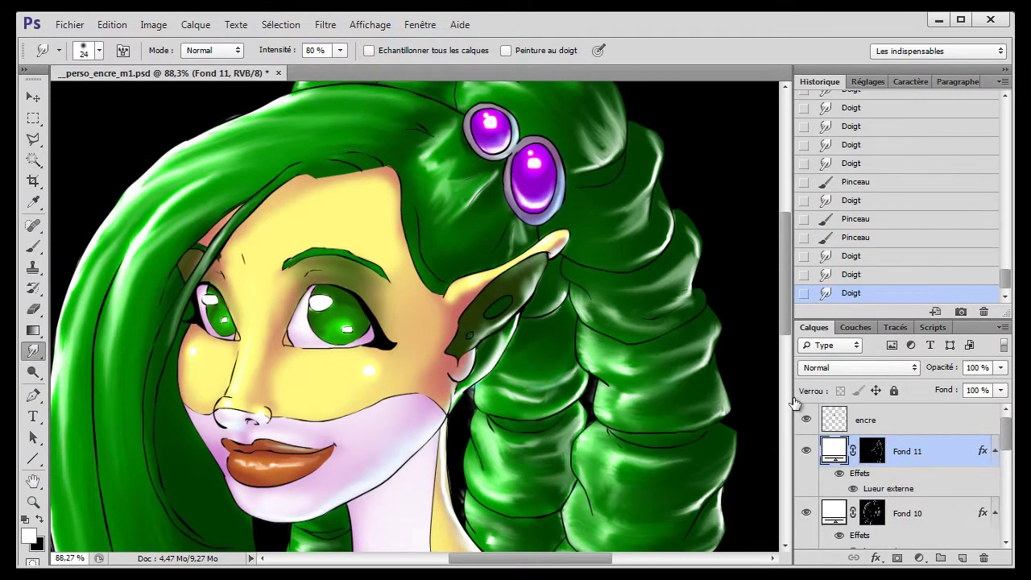
left_click(812, 361)
left_click(909, 132)
left_click_drag(729, 309, 286, 132)
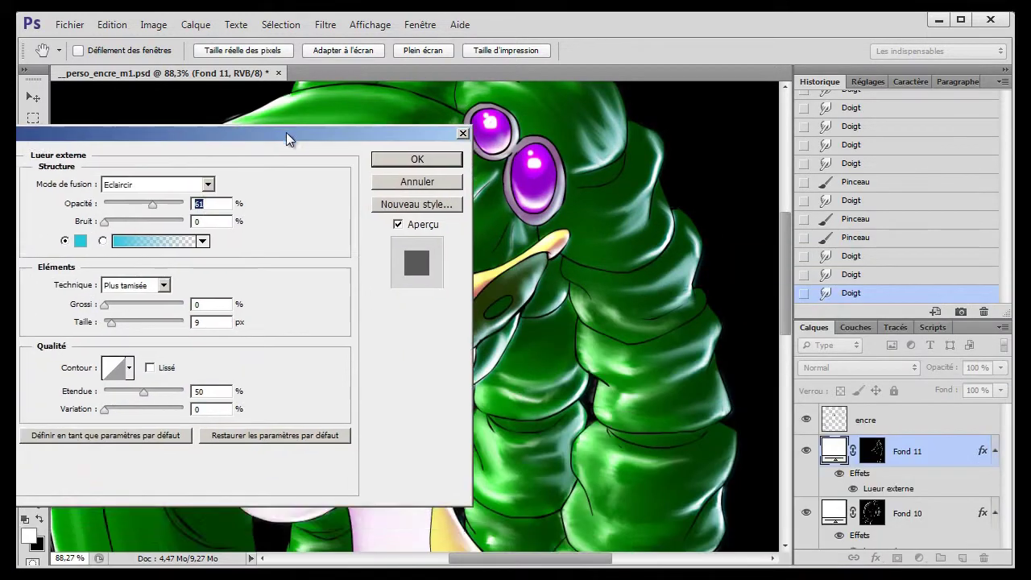
left_click(81, 240)
left_click(569, 400)
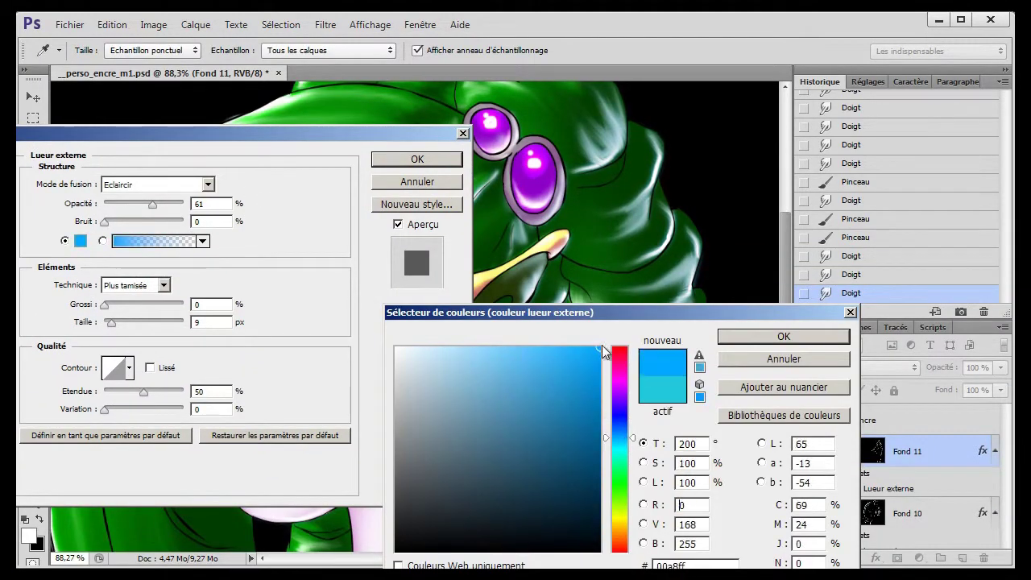
left_click(784, 336)
left_click(417, 159)
- Paint glow strokes along the neck edge on Fond 11's mask
scroll(570, 407, "down", 2)
scroll(571, 407, "up", 3)
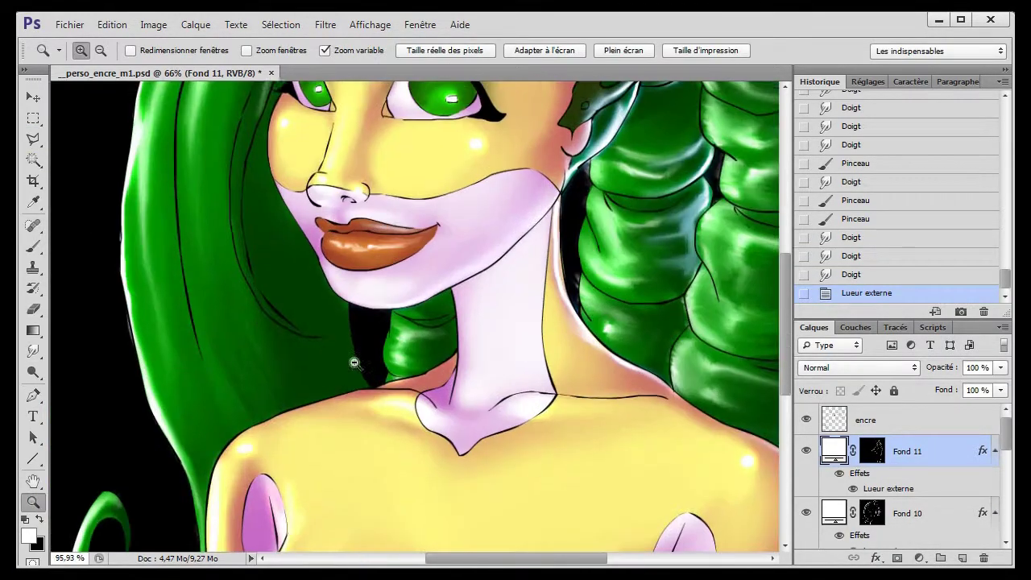
left_click(33, 246)
key("ctrl+backslash")
left_click_drag(348, 322, 354, 379)
left_click_drag(324, 340, 326, 366)
- Smudge the cyan glow along the neck contour into a smooth curve
left_click(33, 351)
left_click_drag(557, 270, 552, 217)
left_click_drag(564, 298, 540, 205)
mouse_move(572, 298)
left_mouse_down()
mouse_move(564, 242)
mouse_move(555, 266)
mouse_move(568, 274)
left_mouse_up()
left_click_drag(336, 295, 360, 386)
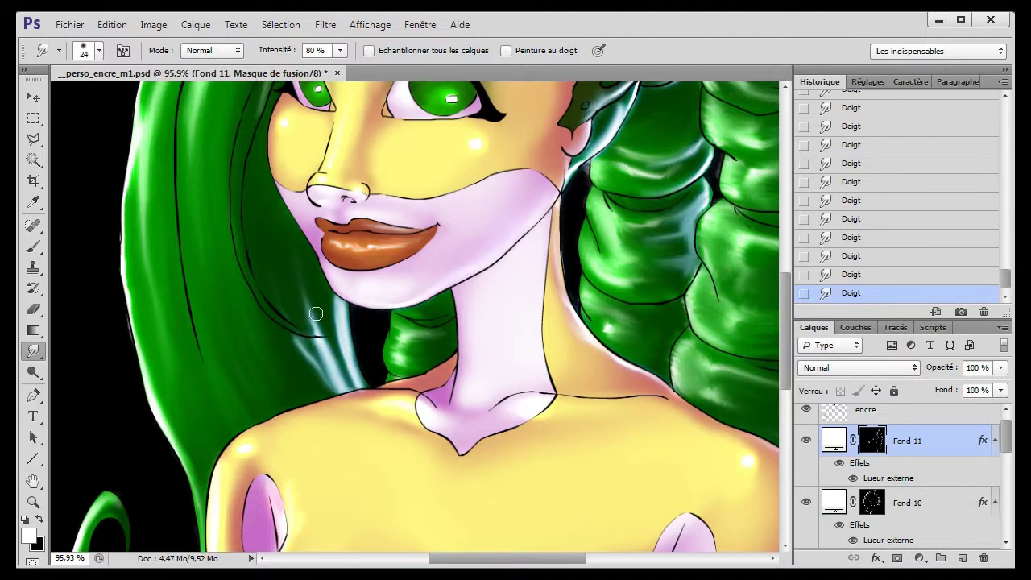
scroll(316, 313, "down", 3)
scroll(503, 183, "up", 3)
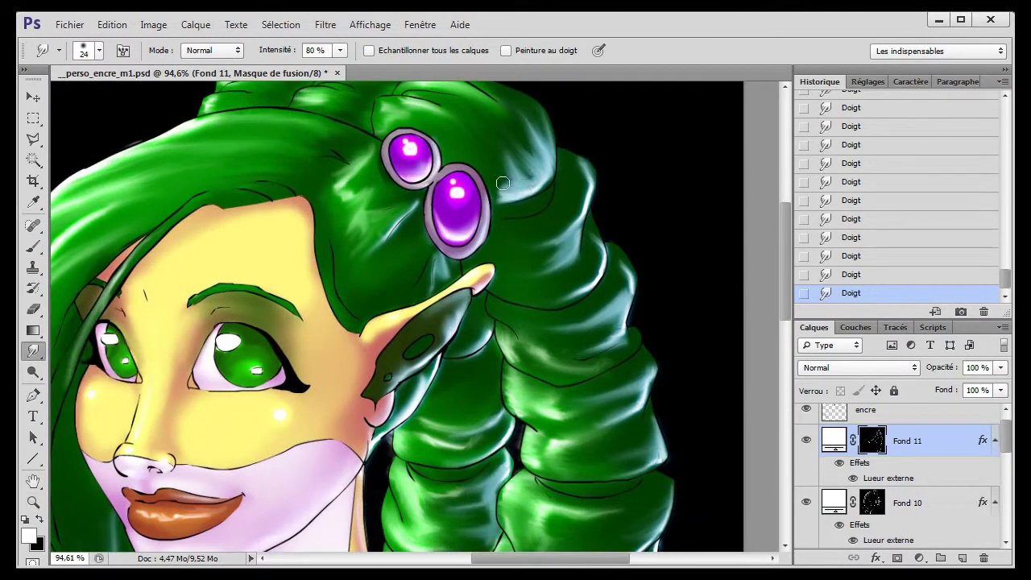
- Zoom out to review the whole glowing elf portrait
scroll(614, 317, "down", 2)
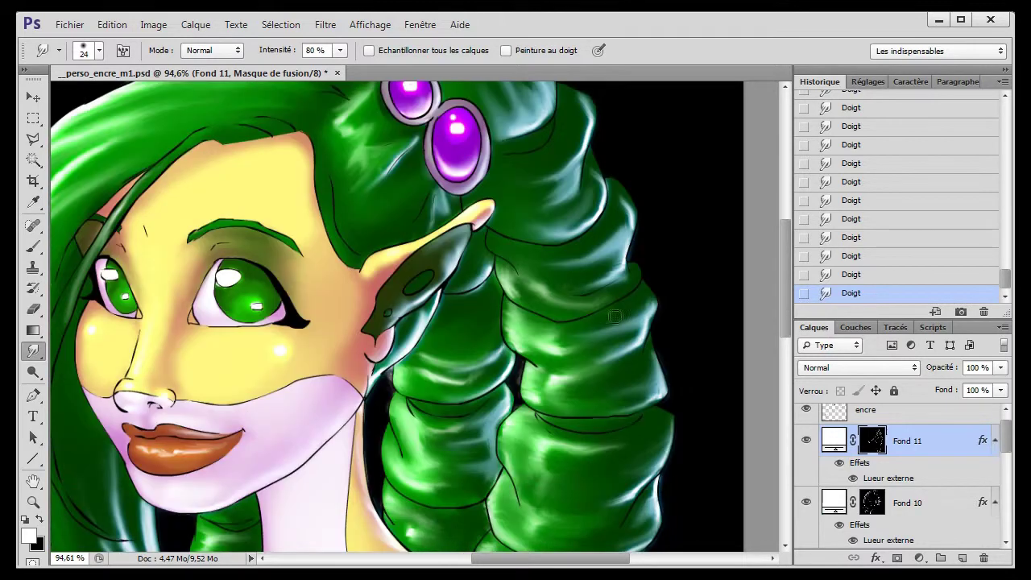
scroll(613, 372, "down", 2)
scroll(604, 371, "down", 2)
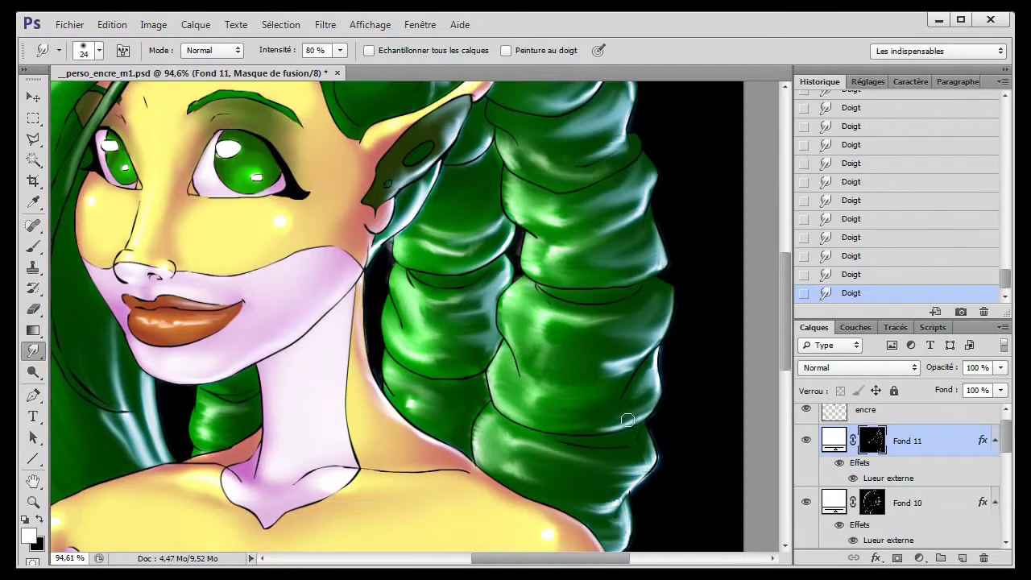
scroll(596, 367, "down", 1)
key("z")
left_click_drag(556, 355, 478, 348)
scroll(477, 348, "up", 1)
scroll(478, 348, "down", 1)
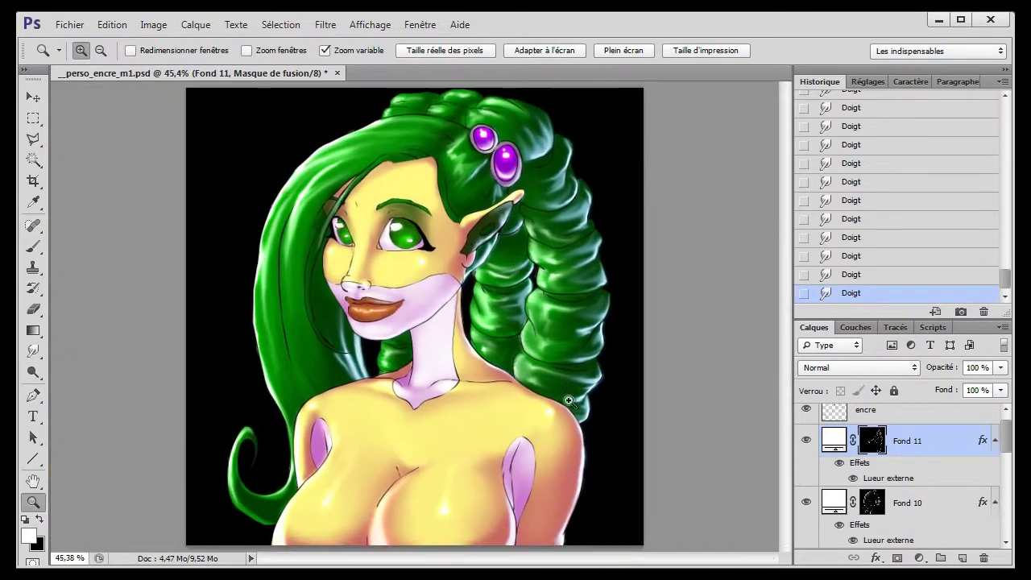
scroll(430, 266, "up", 4)
- Paint a small highlight touch-up on the eye
key("b")
left_click_drag(33, 350, 77, 380)
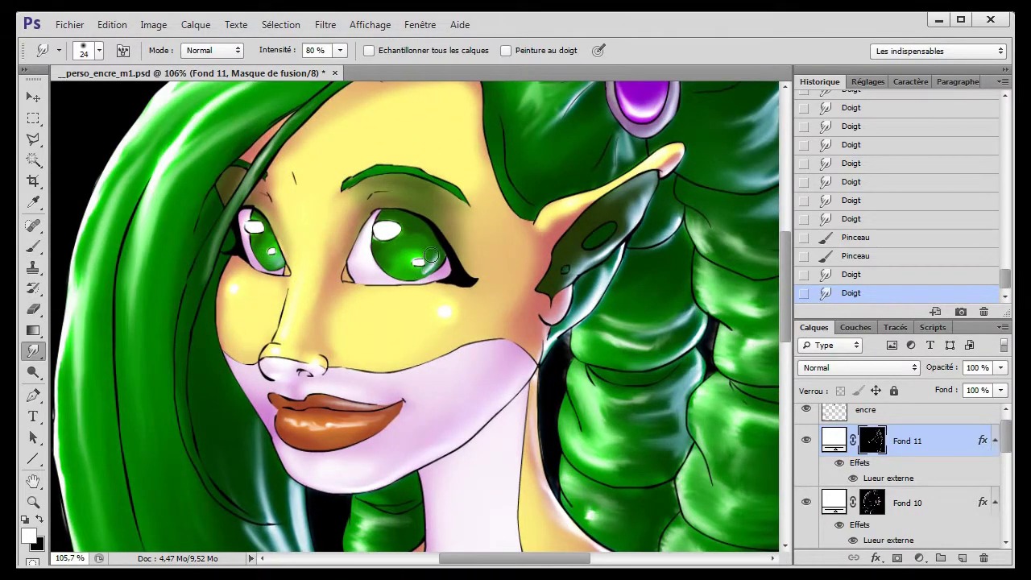
key("z")
scroll(483, 323, "down", 3)
scroll(484, 322, "down", 3)
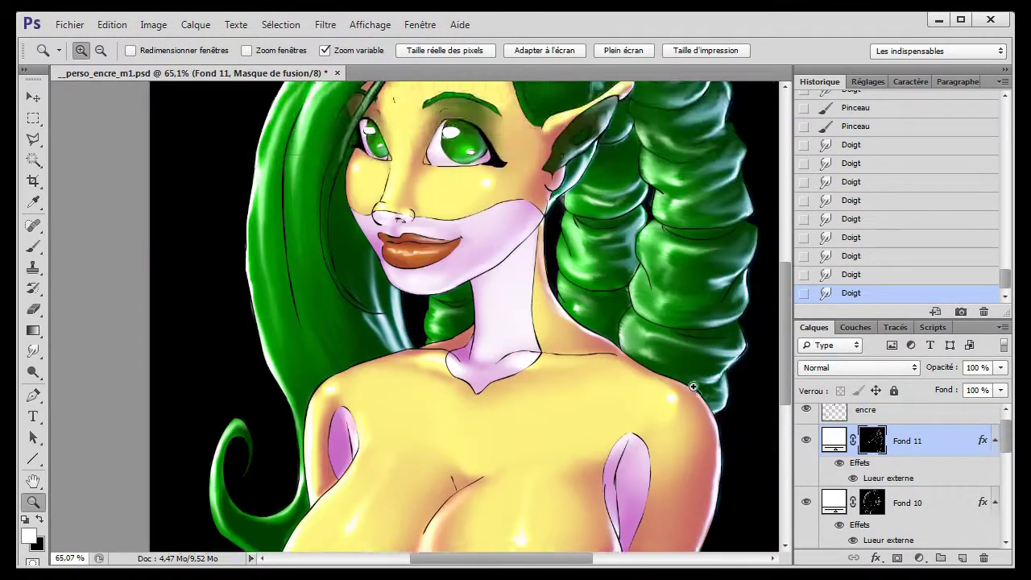
scroll(709, 330, "up", 3)
- Set Fond 10's outer glow blend mode to Superposition
double_click(889, 539)
left_click_drag(403, 75, 791, 140)
left_click(886, 192)
left_click(878, 152)
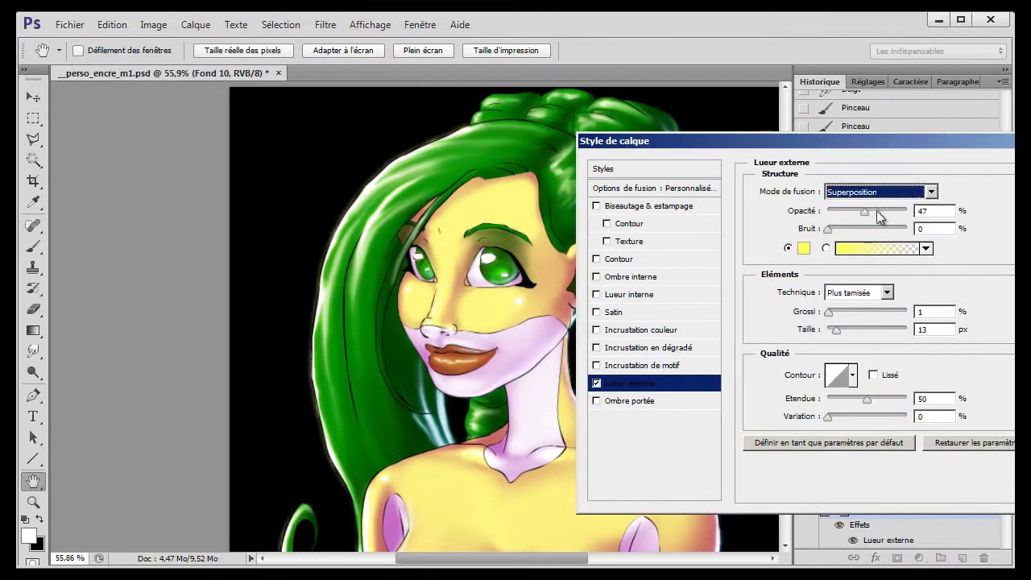
key("Return")
- Add a pale-yellow Solid Color fill layer above Fond 11
scroll(780, 249, "down", 1)
left_click(919, 441)
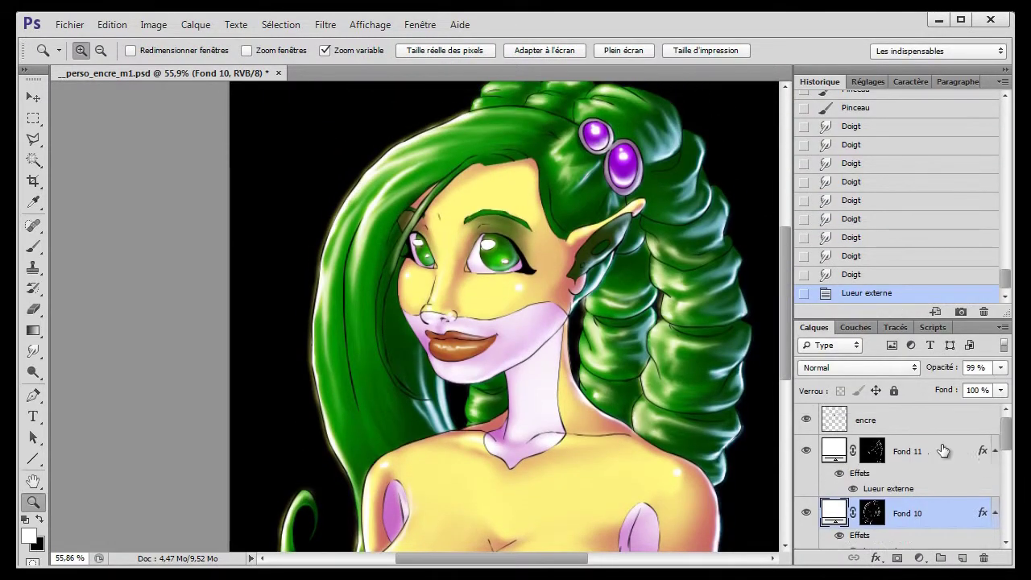
left_click(919, 558)
left_click(890, 276)
left_click(620, 514)
left_click(736, 333)
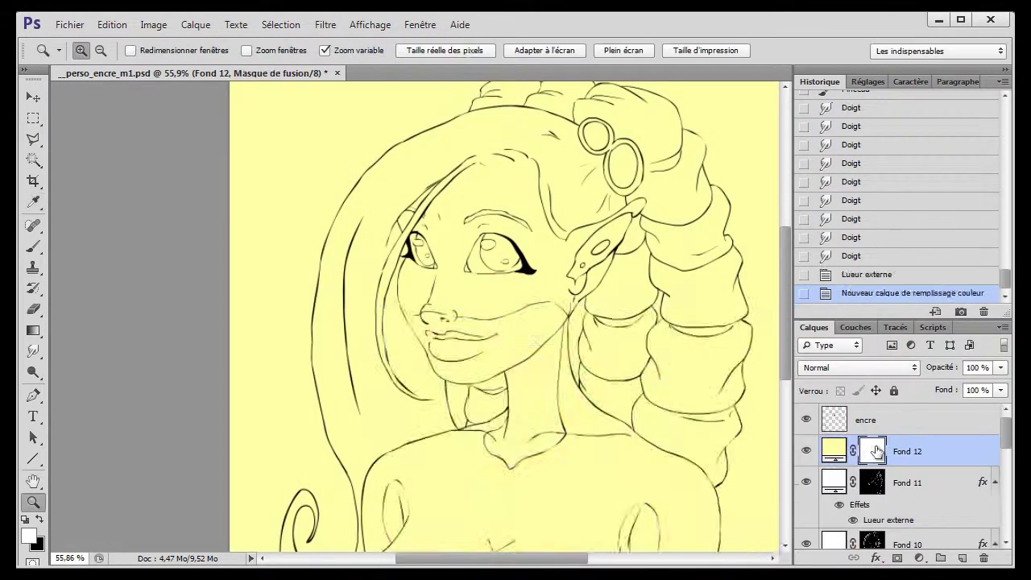
- Invert the fill layer's mask within the reloaded glow selection and Gaussian-blur it 8 px
key("ctrl+i")
right_click(33, 246)
key("ctrl+shift+d")
key("ctrl+shift+d")
key("ctrl+i")
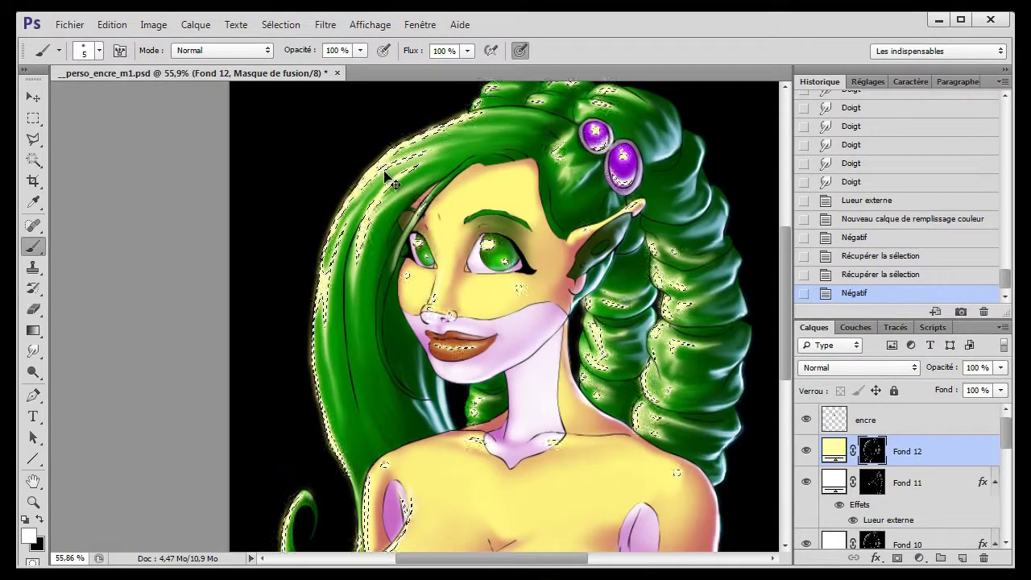
key("ctrl+d")
left_click(326, 24)
left_click(190, 290)
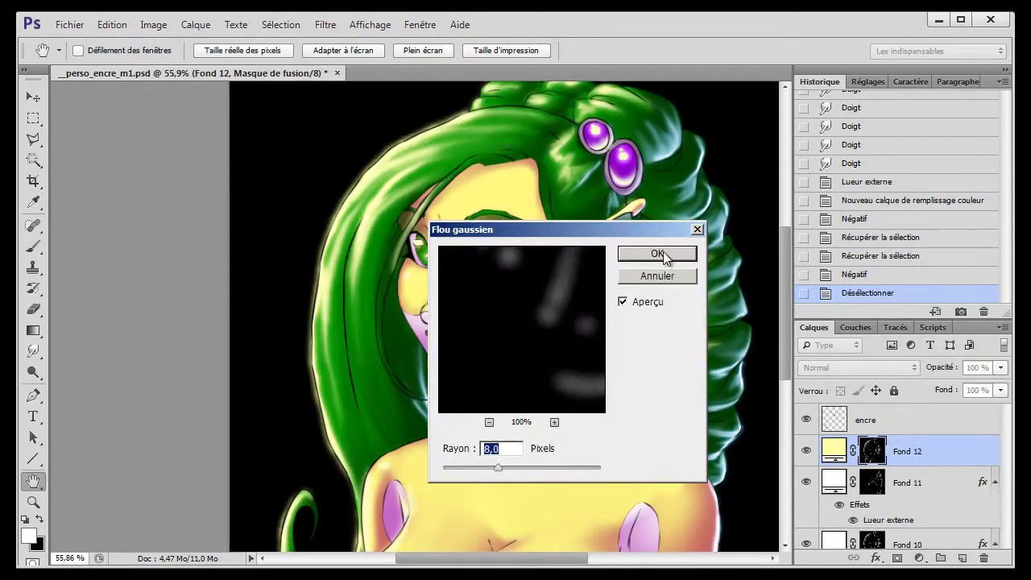
left_click(662, 253)
- Move Fond 12 above the ink layer encre and duplicate it at 43% opacity
left_click_drag(908, 452, 907, 415)
scroll(779, 331, "up", 2)
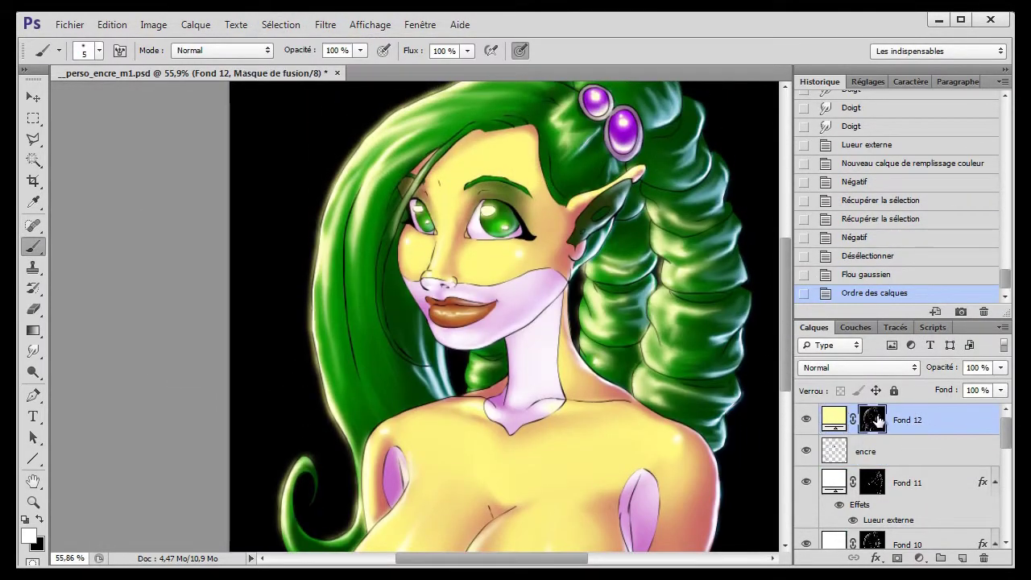
key("ctrl+j")
left_click_drag(1001, 369, 947, 380)
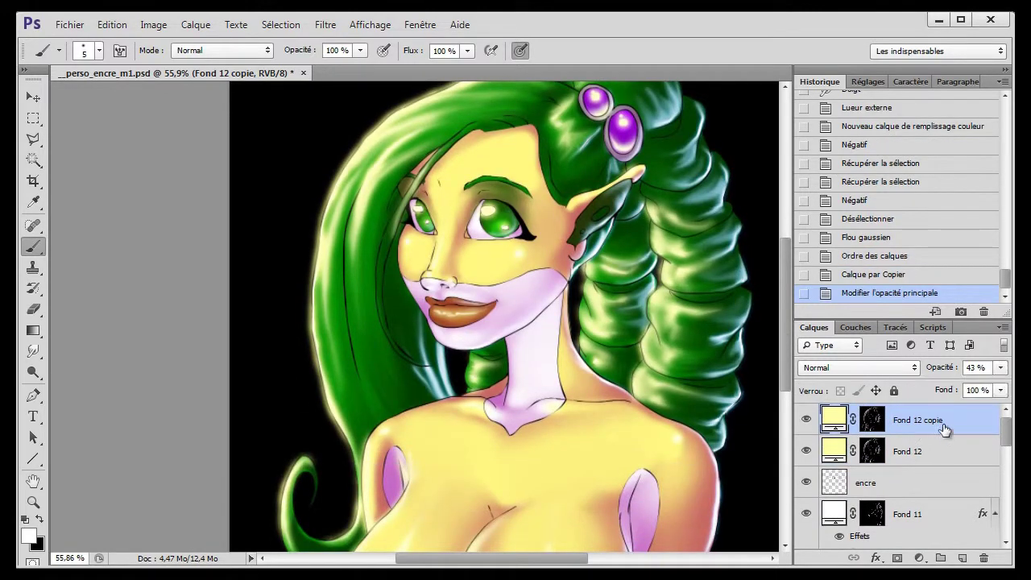
- Erase part of the cleavage line on the ink layer encre
key("z")
left_click_drag(782, 330, 683, 311)
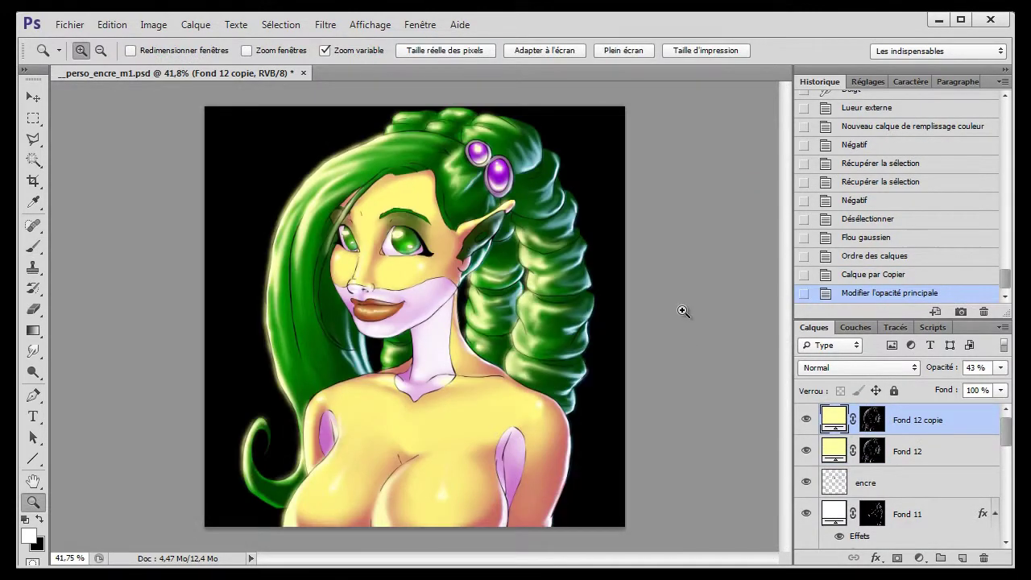
left_click(866, 483)
key("e")
right_click(390, 244)
left_click_drag(399, 452, 407, 463)
- Add a new layer clipped to the ink layer and sample yellow from the skin
key("z")
left_click(441, 372)
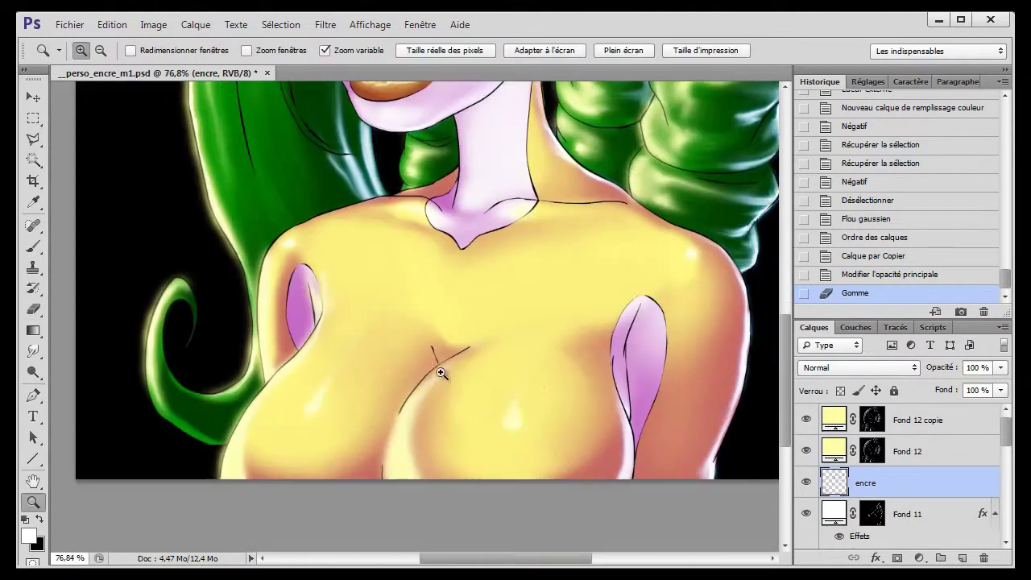
key("ctrl+shift+alt+n")
key("ctrl+alt+g")
left_click(28, 535)
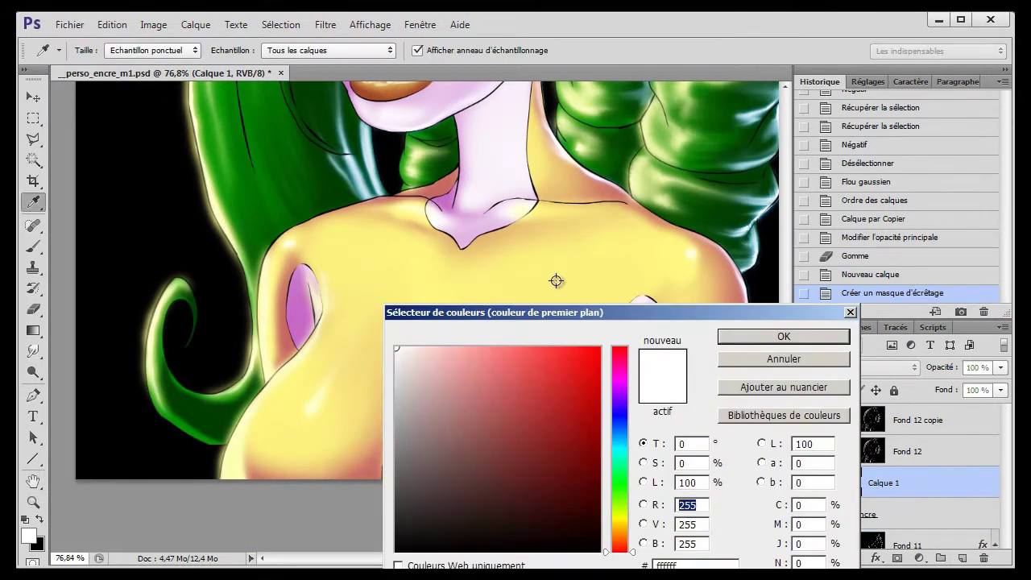
left_click(553, 276)
- Paint yellow at size 29 over the cleavage, shoulder and left arm outlines
left_click(737, 333)
right_click(33, 246)
right_click(518, 357)
left_click_drag(427, 343, 455, 358)
left_click_drag(225, 474, 276, 378)
right_click(276, 372)
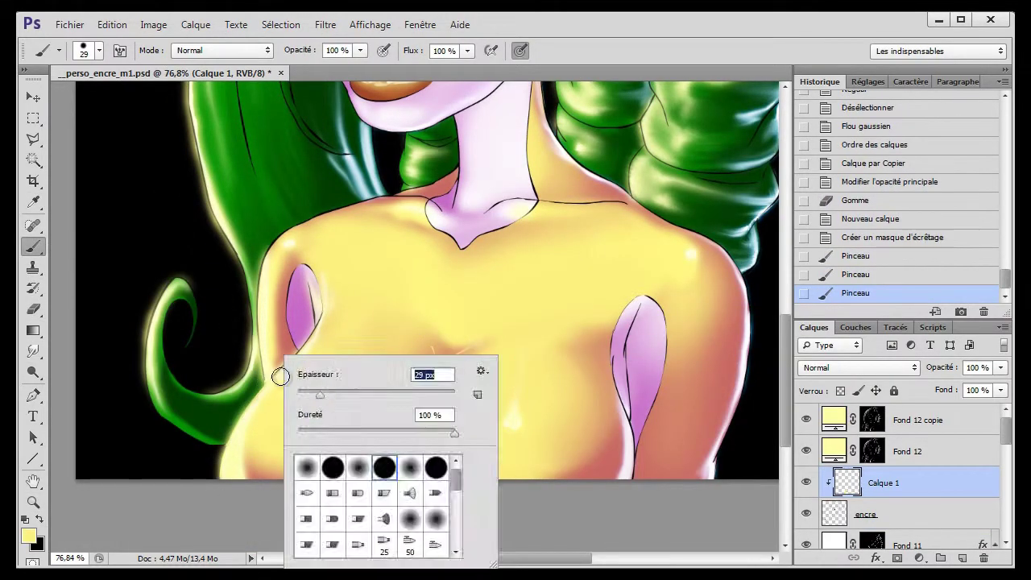
type("29")
left_click_drag(323, 322, 320, 346)
scroll(322, 322, "up", 2)
mouse_move(427, 251)
left_mouse_down()
mouse_move(324, 273)
mouse_move(266, 322)
left_mouse_up()
left_click_drag(265, 327, 270, 431)
left_click_drag(669, 278, 733, 329)
- Set the brush size to 22 and sample pale pink from the neck
left_click_drag(623, 471, 620, 395)
scroll(344, 368, "up", 3)
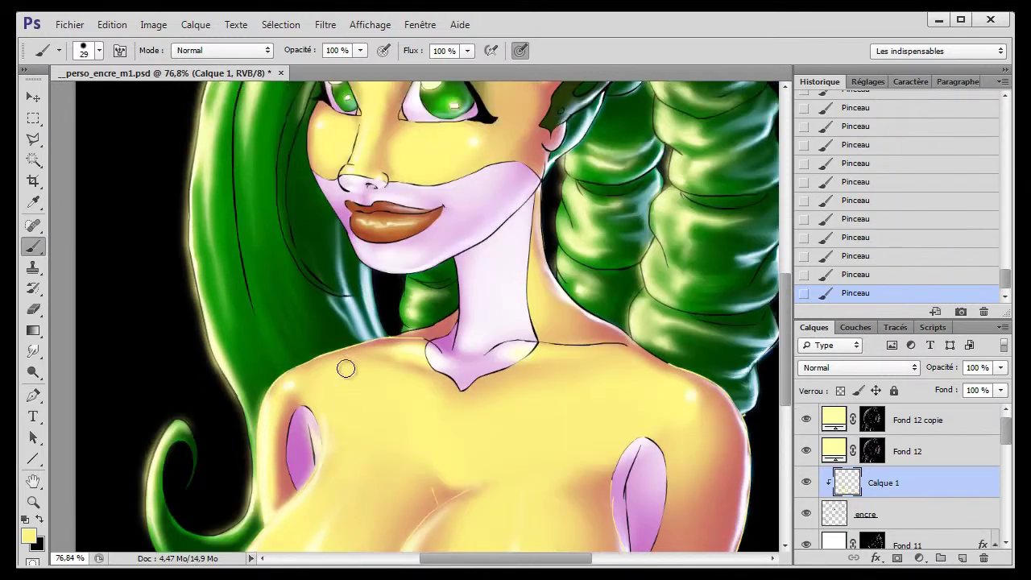
scroll(345, 368, "up", 5)
right_click(604, 230)
type("22")
key("Return")
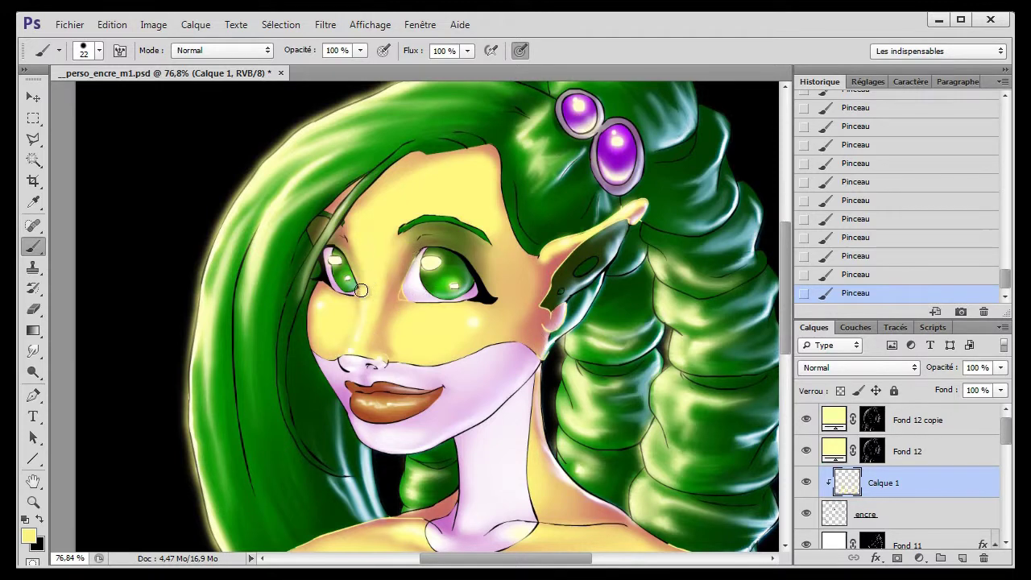
scroll(257, 354, "down", 4)
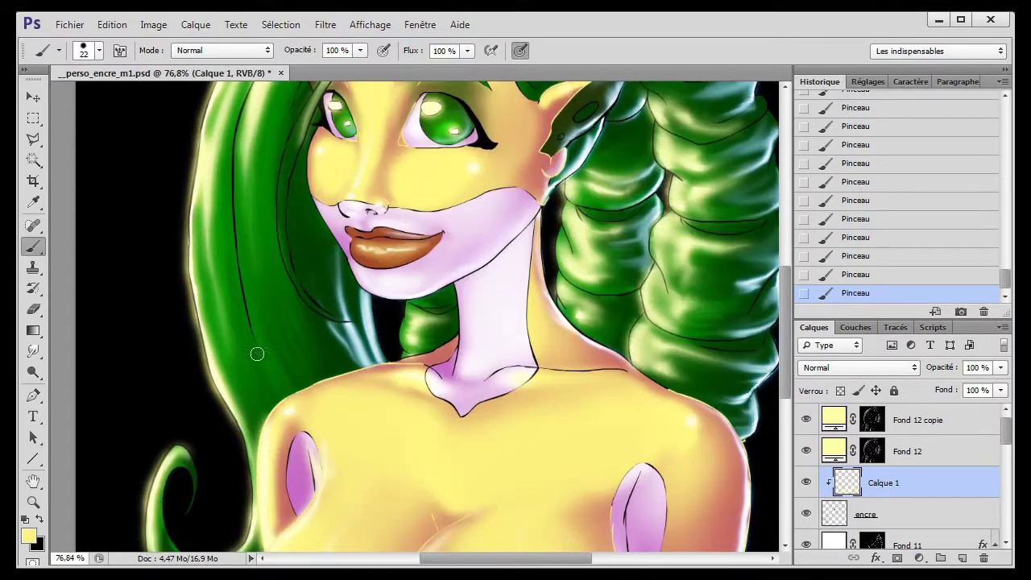
scroll(581, 404, "down", 2)
left_click(29, 535)
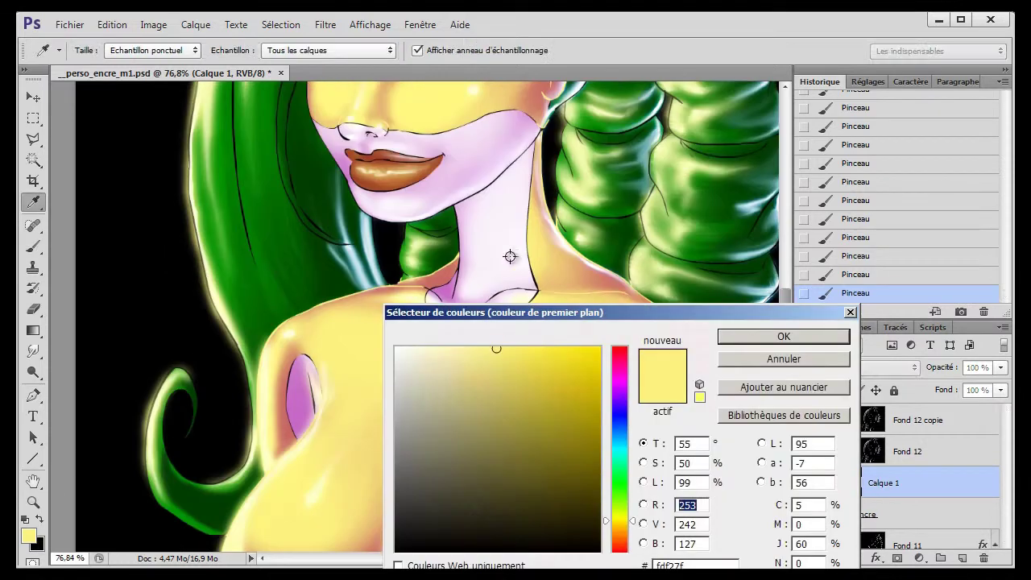
left_click(511, 196)
left_click(783, 336)
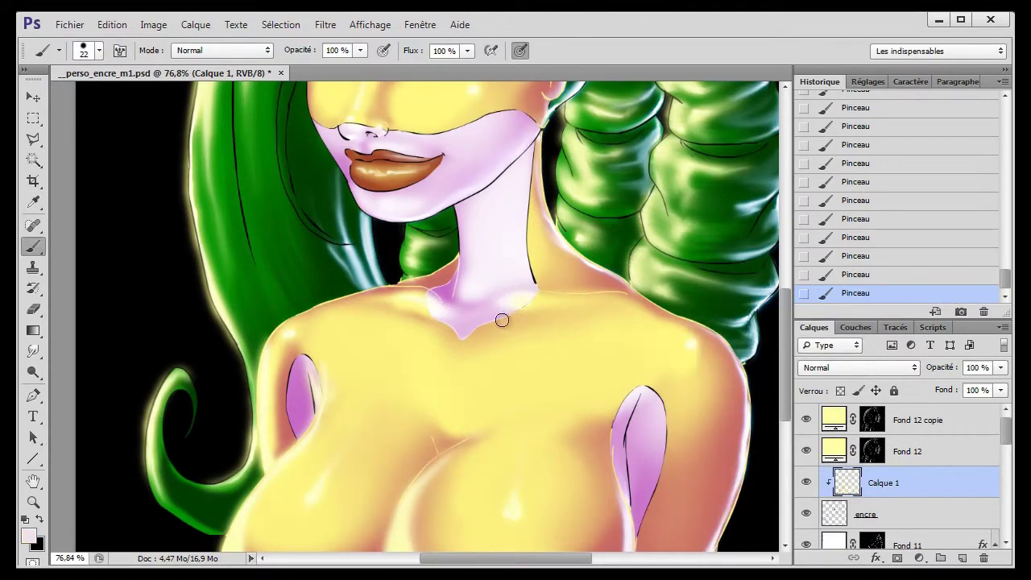
- Pick green from the hair curl as the foreground colour
scroll(451, 274, "up", 2)
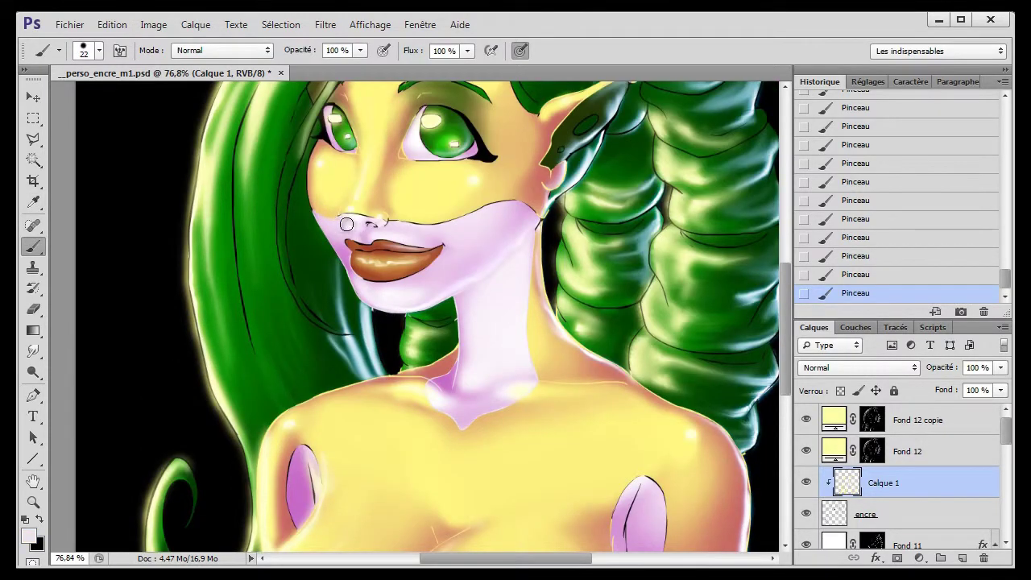
scroll(563, 276, "up", 2)
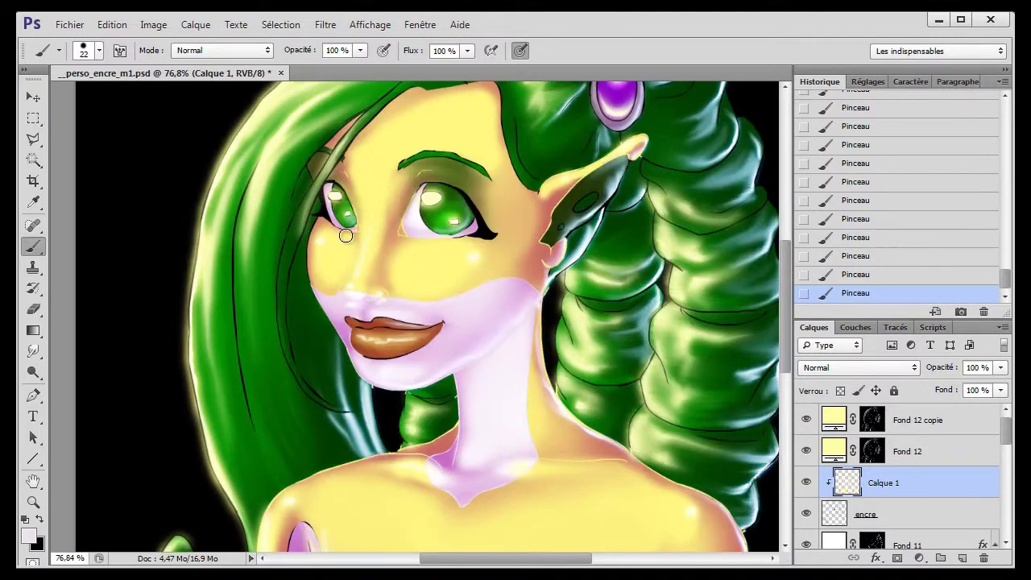
scroll(534, 188, "up", 1)
scroll(610, 348, "down", 4)
scroll(638, 499, "down", 1)
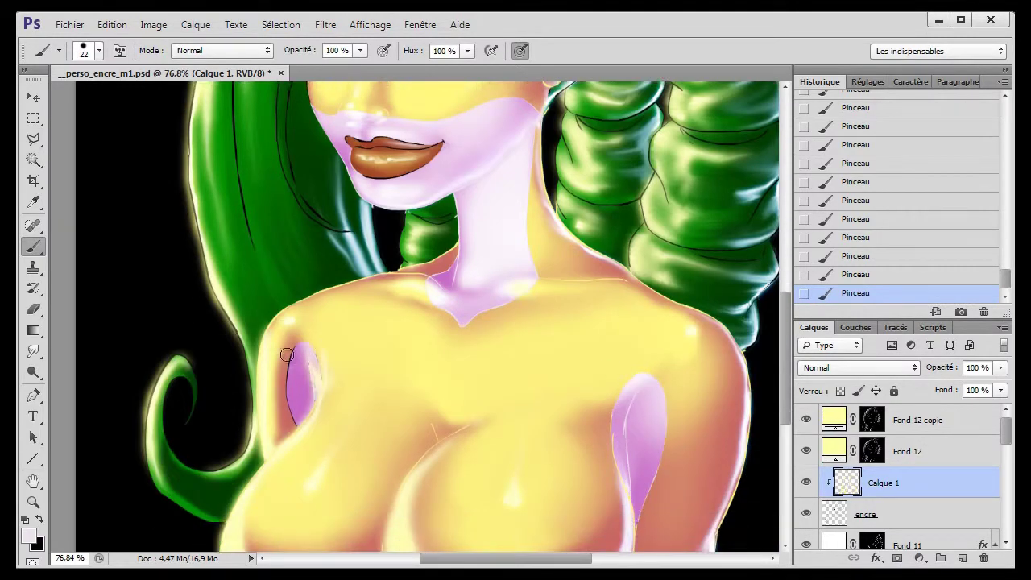
left_click(188, 456, "alt")
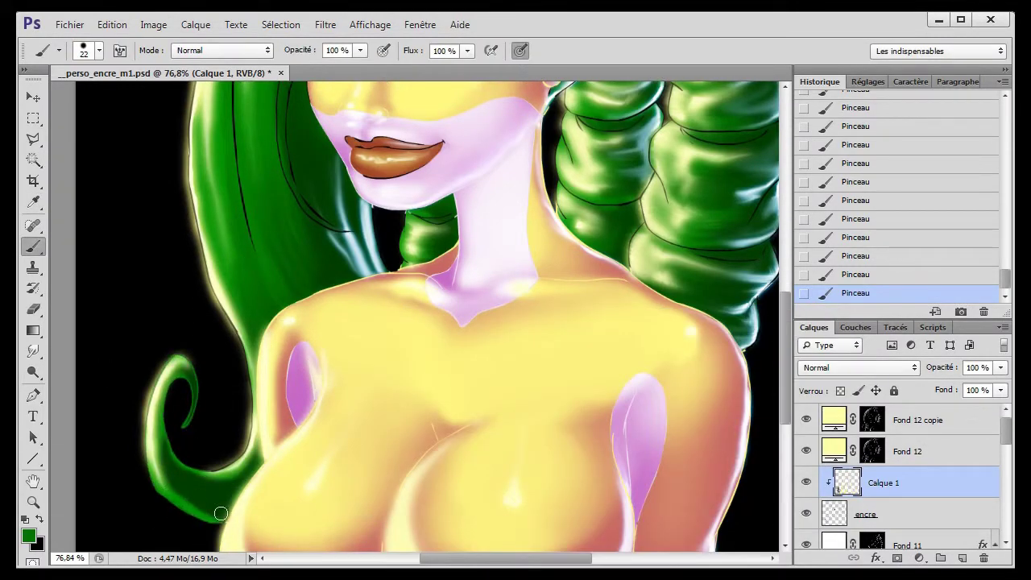
- Paint green over the dark hair-strand lines and fill the gap beside the neck
scroll(216, 165, "up", 6)
scroll(265, 230, "up", 2)
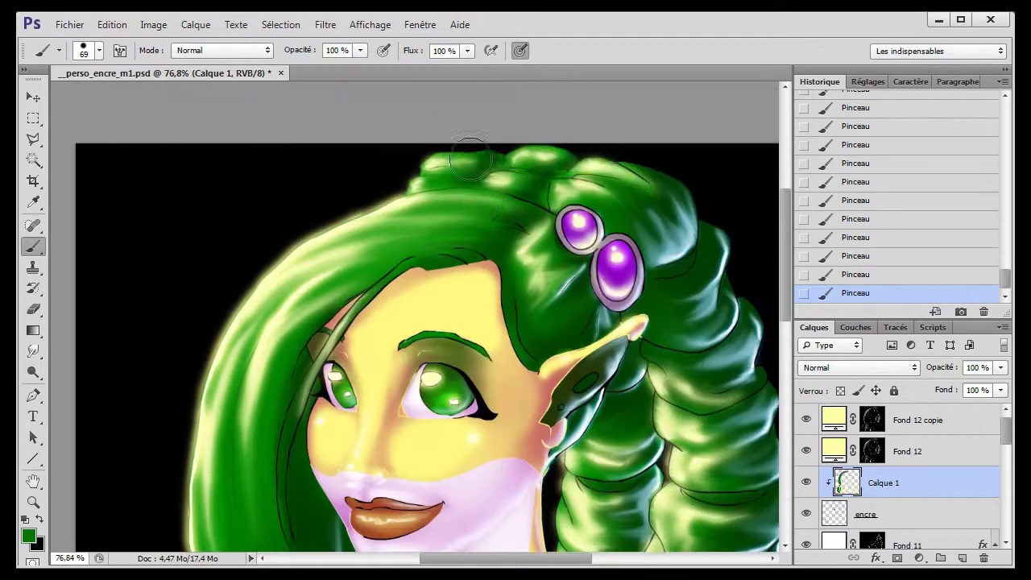
scroll(733, 294, "down", 1)
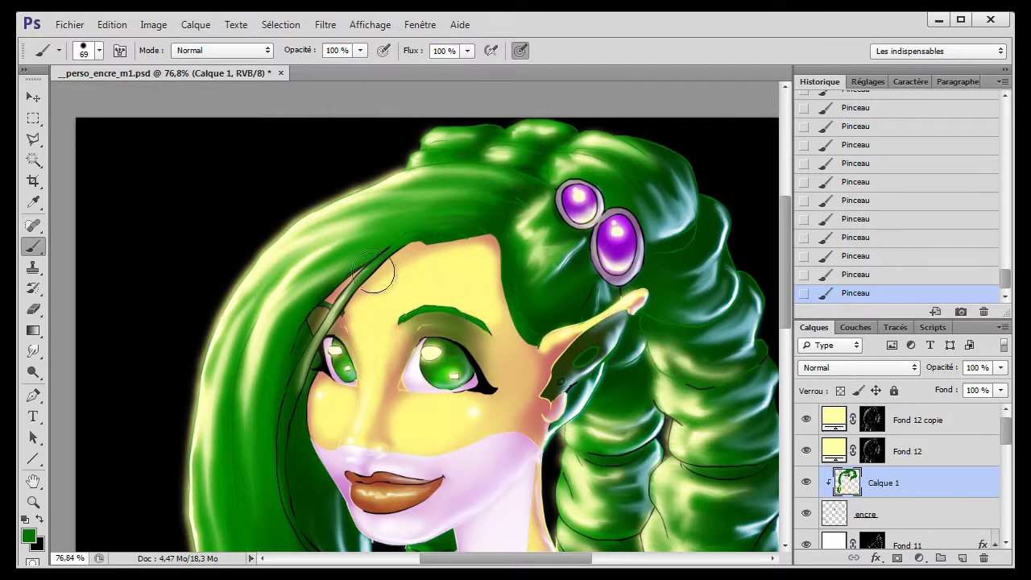
left_click_drag(374, 271, 306, 322)
left_click_drag(338, 290, 282, 323)
scroll(282, 315, "down", 3)
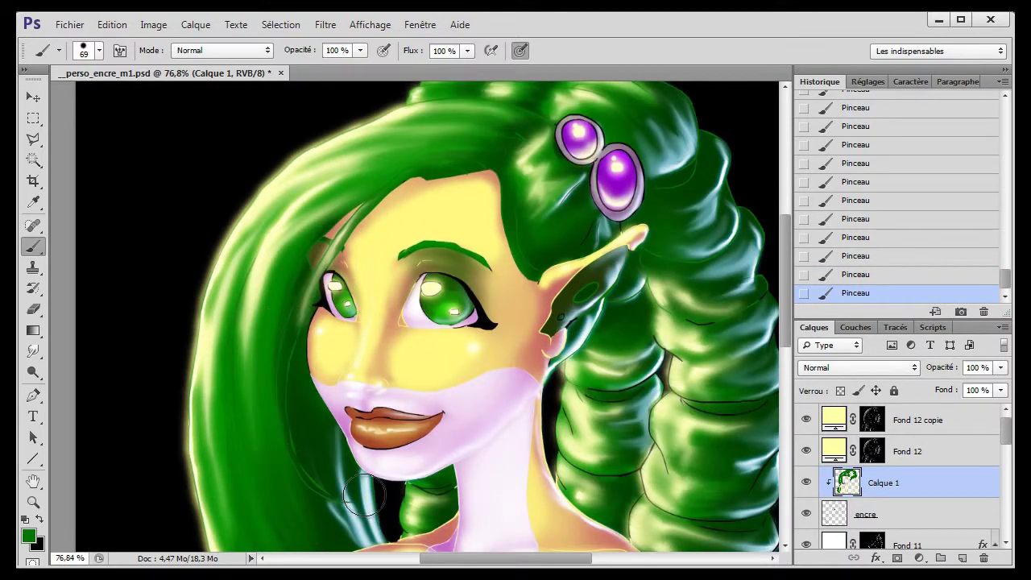
key("bracketleft")
key("bracketleft")
key("bracketleft")
left_click_drag(564, 379, 579, 457)
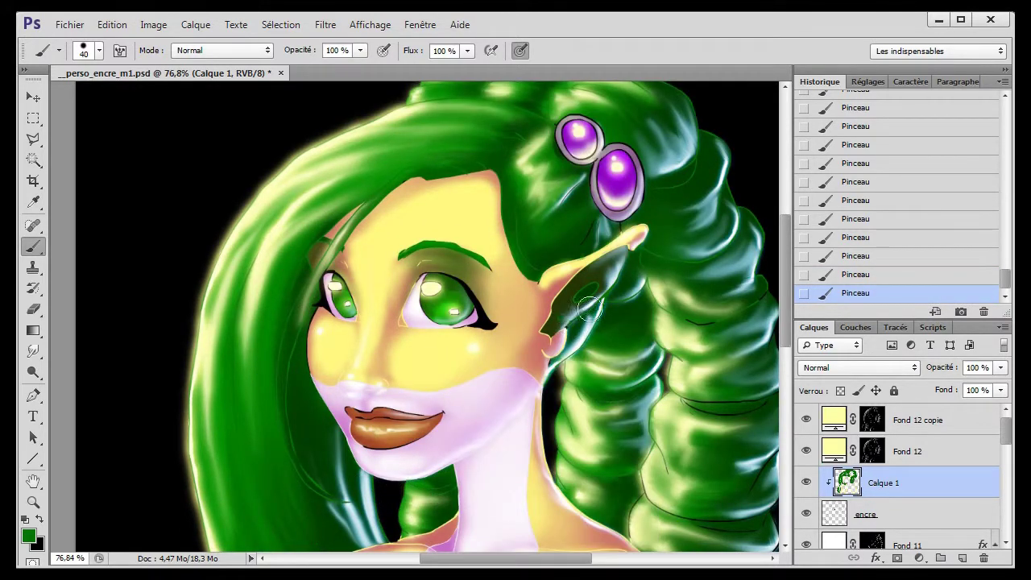
- Pick yellow from the skin and set the brush size to 19
scroll(573, 562, "down", 2)
scroll(574, 562, "right", 5)
scroll(564, 476, "down", 2)
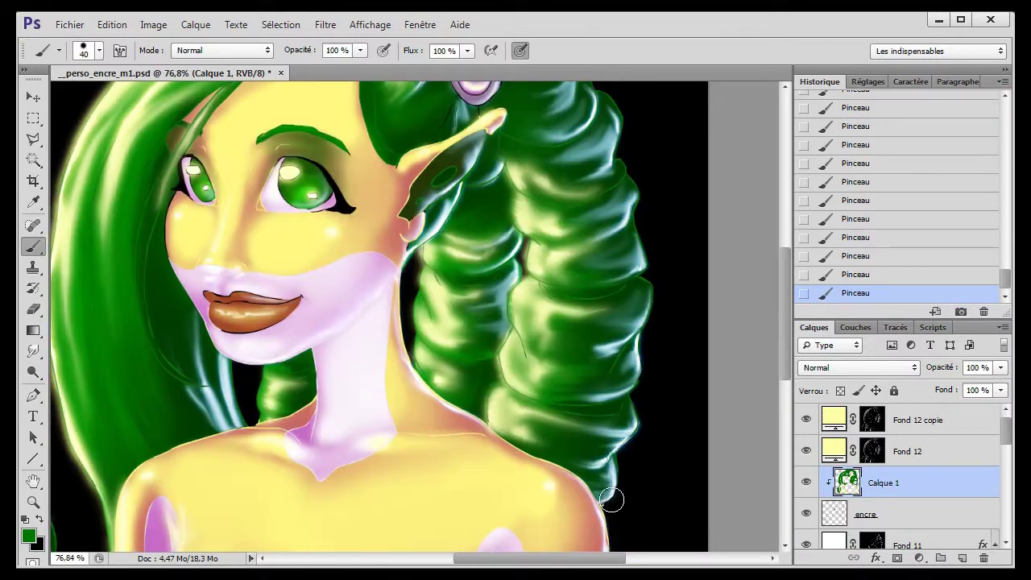
scroll(484, 363, "up", 4)
scroll(310, 165, "down", 3)
left_click(201, 382, "alt")
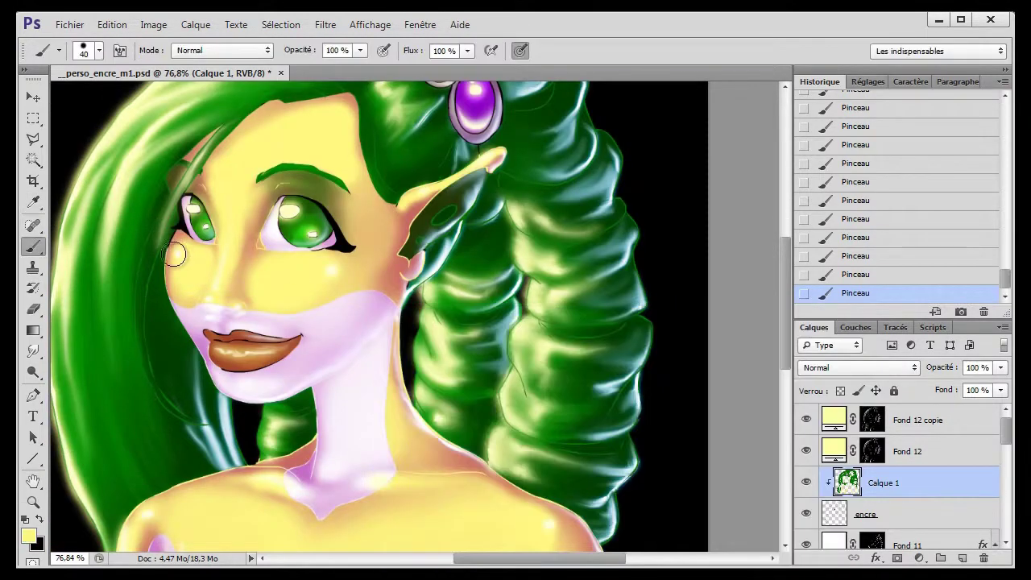
scroll(201, 322, "up", 1)
right_click(198, 270)
type("19")
key("Return")
left_click(33, 351)
- Brighten the gem highlights with purple and light grey strokes
scroll(379, 314, "up", 2)
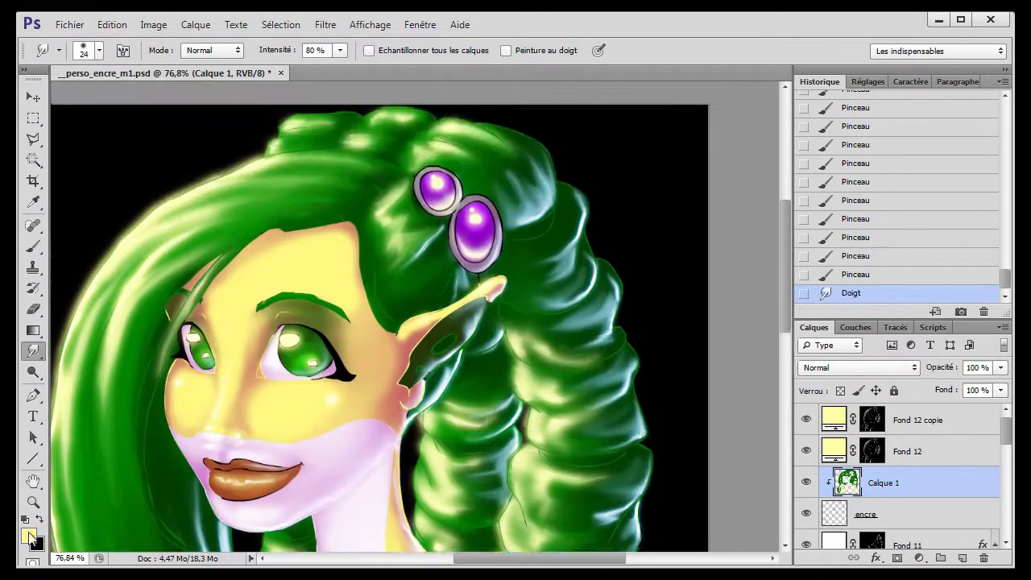
left_click(33, 246)
left_click(424, 186, "alt")
left_click_drag(424, 186, 439, 182)
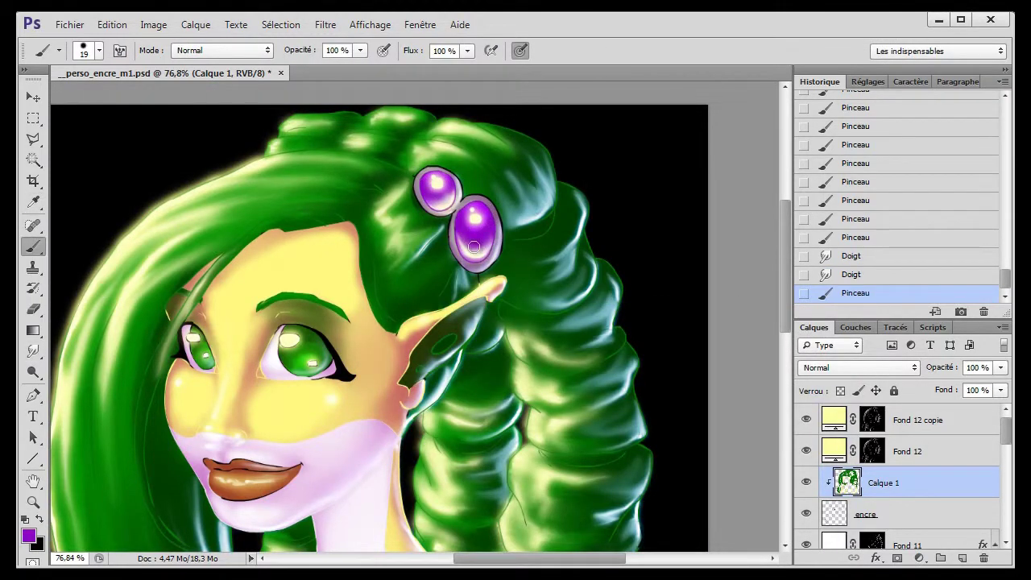
left_click(474, 247)
left_click(28, 536)
left_click(397, 345)
left_click(782, 333)
left_click(413, 192)
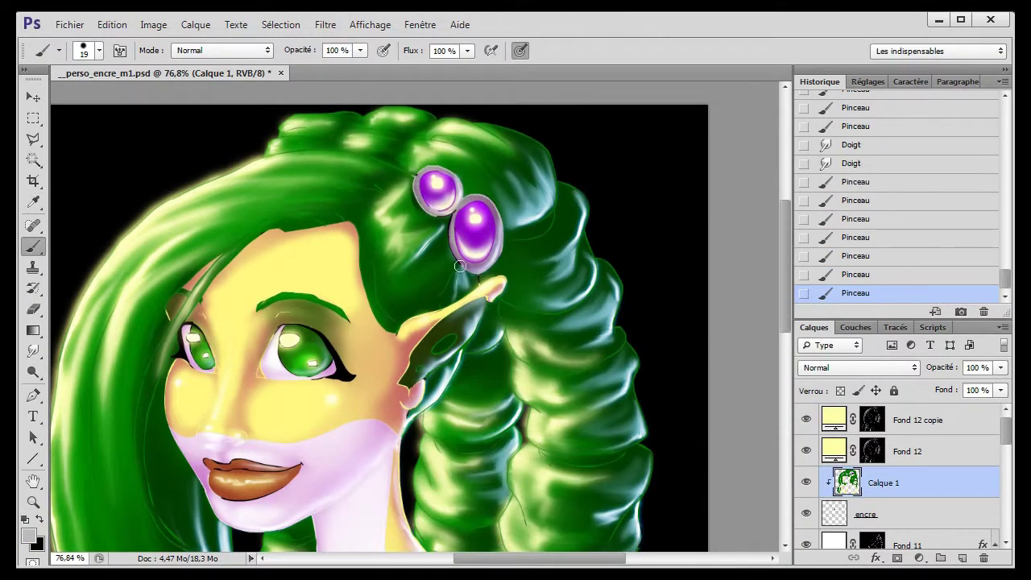
- Sample the brown of the lips as the foreground colour
scroll(453, 219, "down", 5)
left_click(29, 536)
left_click(288, 232)
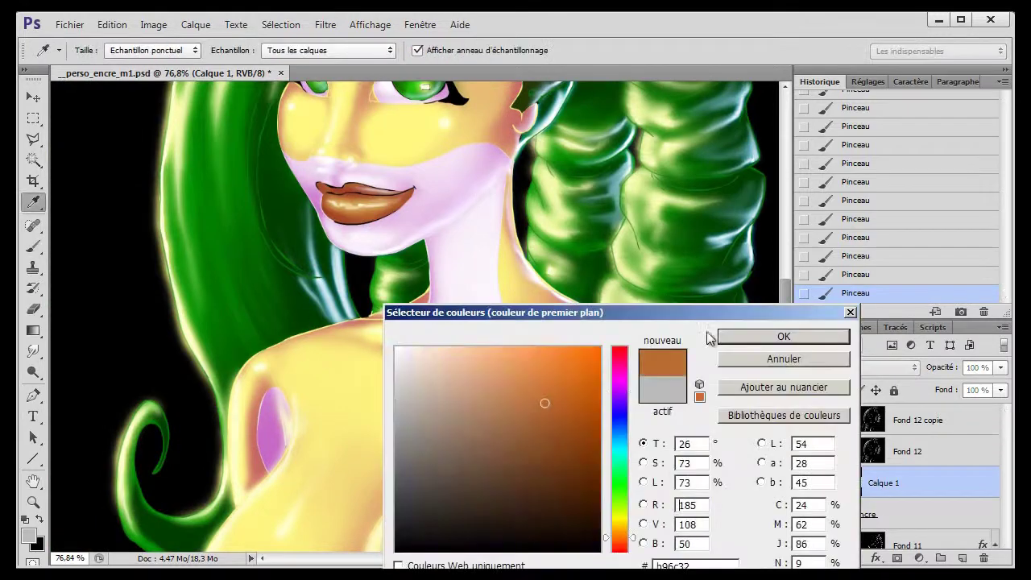
left_click(776, 336)
- Lower Calque 1's opacity to 53%
scroll(325, 189, "up", 3)
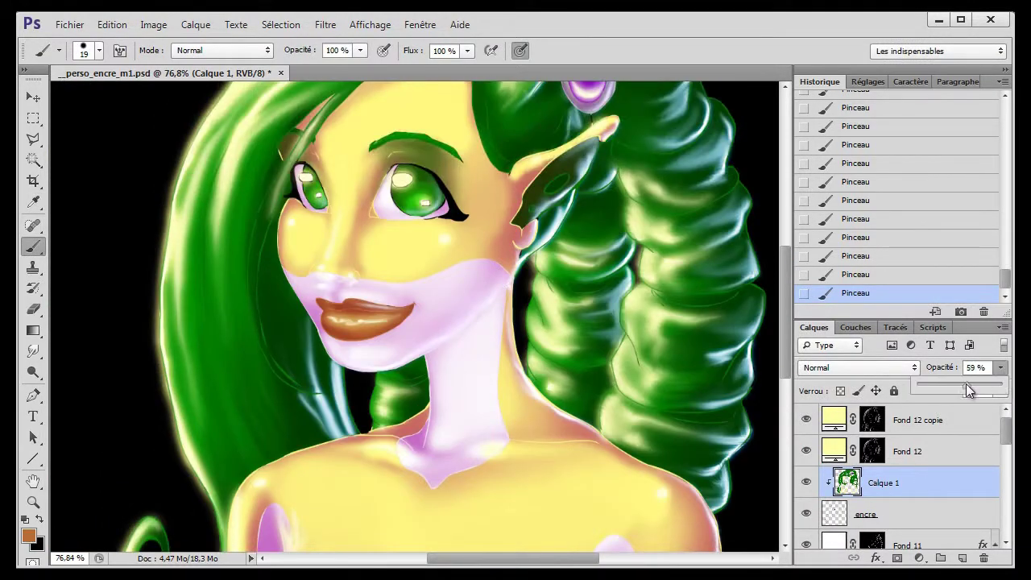
mouse_move(966, 384)
left_mouse_down()
mouse_move(955, 384)
mouse_move(964, 384)
left_mouse_up()
scroll(771, 411, "down", 6)
scroll(776, 336, "up", 7)
scroll(787, 354, "down", 5)
scroll(788, 406, "up", 5)
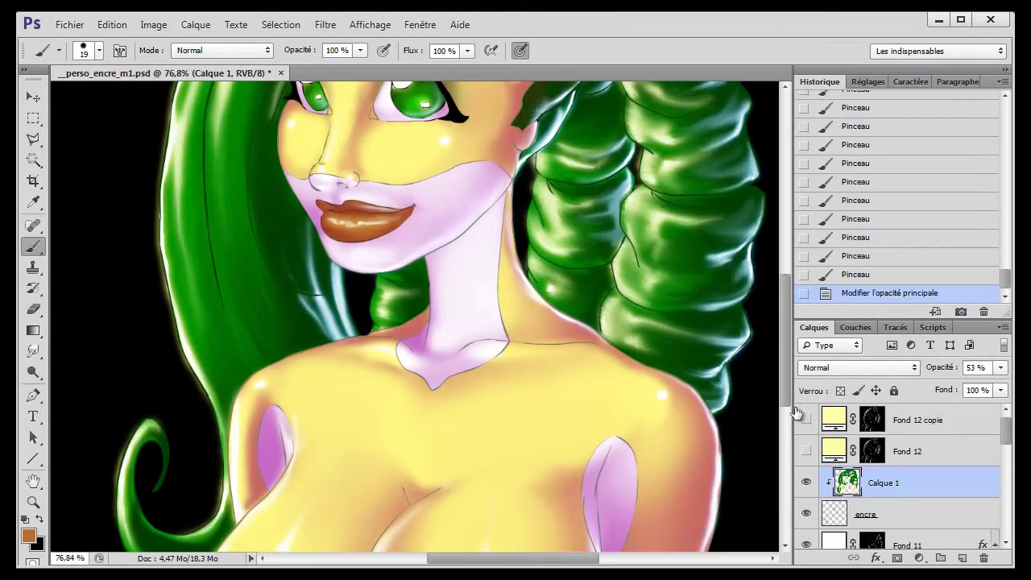
scroll(783, 351, "up", 2)
left_click(28, 535)
- Add a green hair touch, zoom out to the full portrait, and hide Fond 12 copie
left_click(750, 336)
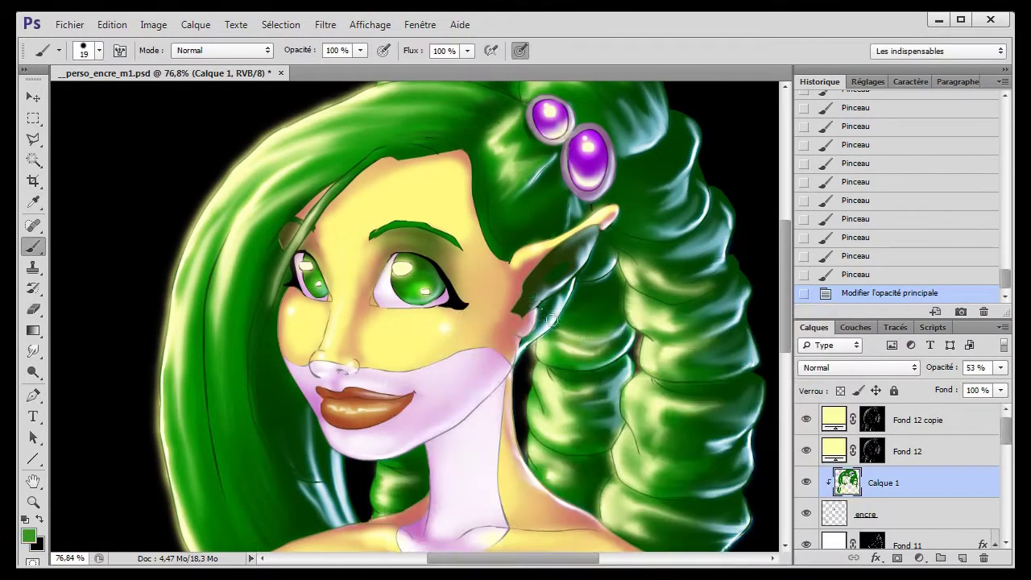
left_click_drag(516, 342, 570, 390)
left_click(33, 502)
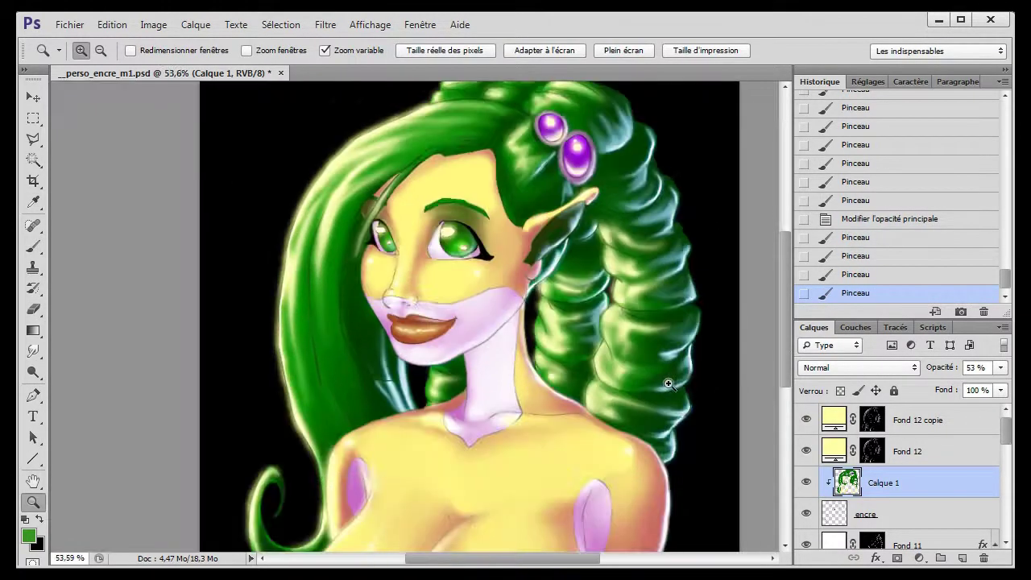
left_click_drag(483, 159, 362, 161)
left_click(806, 419)
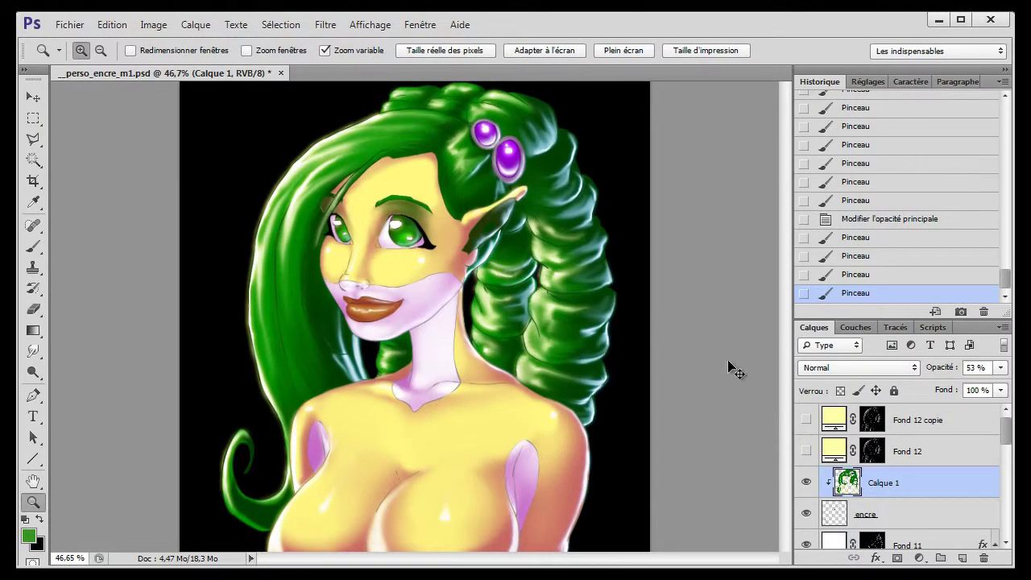